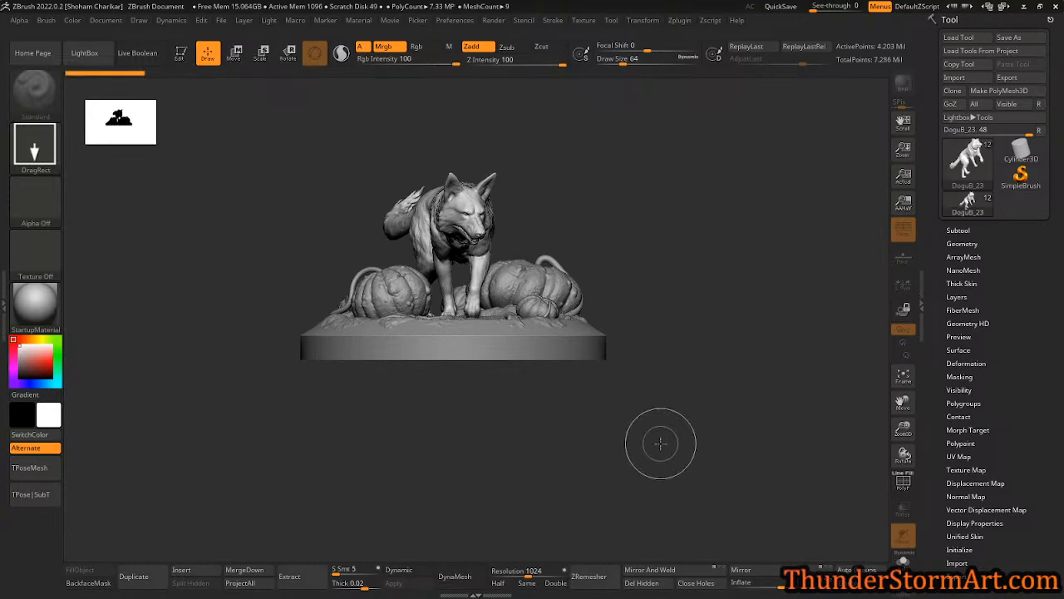
- Put the dog sculpture into edit mode, view it from the side, and reduce the draw size to about 31
{"action": "key", "text": "t"}
{"action": "left_click_drag", "start_coordinate": [697, 397], "coordinate": [732, 408]}
{"action": "right_click_drag", "start_coordinate": [515, 221], "coordinate": [715, 540], "text": "ctrl"}
{"action": "right_click_drag", "start_coordinate": [469, 248], "coordinate": [448, 334], "text": "alt"}
{"action": "right_click_drag", "start_coordinate": [582, 433], "coordinate": [435, 311], "text": "ctrl"}
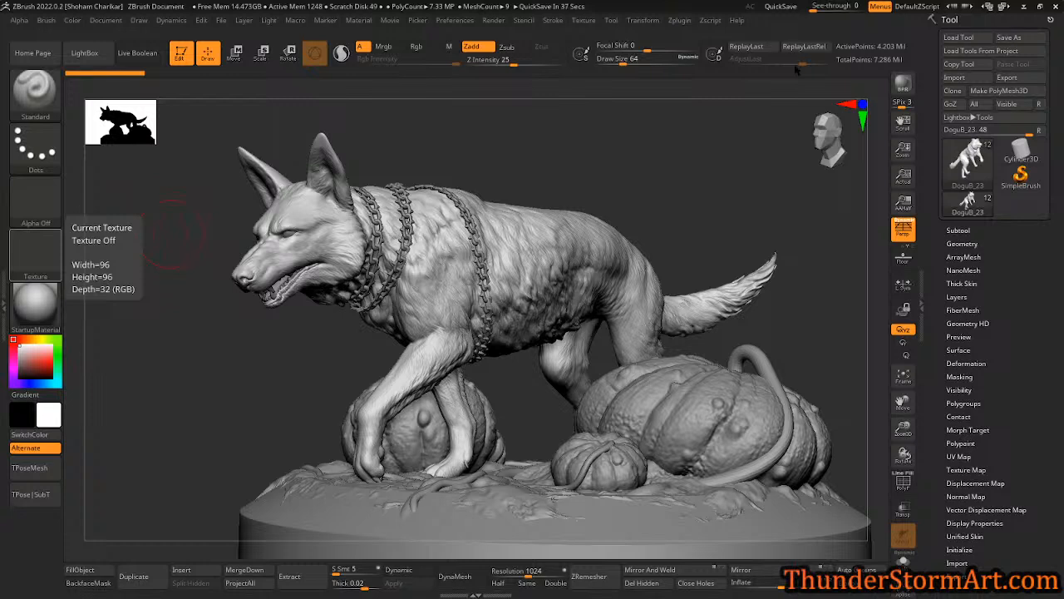
{"action": "mouse_move", "coordinate": [233, 358]}
{"action": "left_mouse_down", "text": "alt"}
{"action": "mouse_move", "coordinate": [297, 368]}
{"action": "mouse_move", "coordinate": [256, 362]}
{"action": "left_mouse_up", "text": "alt"}
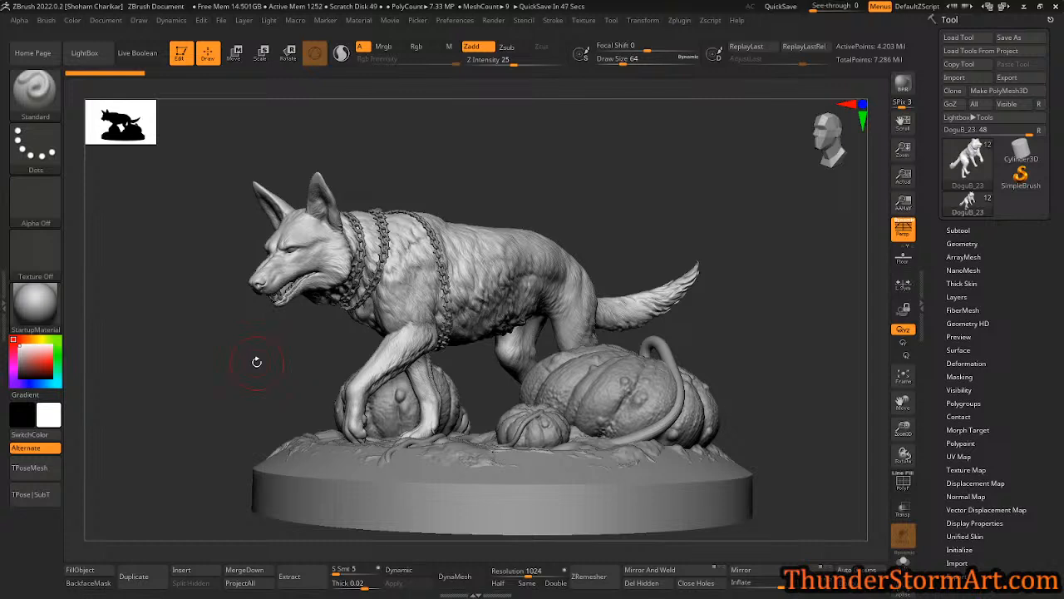
{"action": "key", "text": "s"}
{"action": "mouse_move", "coordinate": [284, 359]}
{"action": "left_mouse_down"}
{"action": "mouse_move", "coordinate": [311, 341]}
{"action": "mouse_move", "coordinate": [320, 349]}
{"action": "mouse_move", "coordinate": [282, 343]}
{"action": "left_mouse_up"}
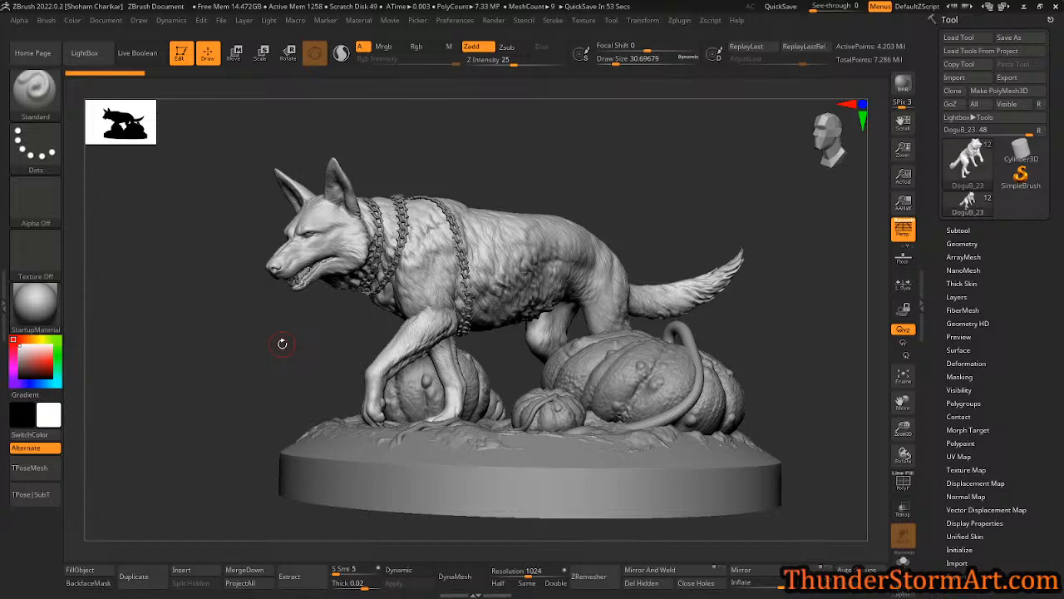
{"action": "left_click_drag", "start_coordinate": [618, 220], "coordinate": [580, 166]}
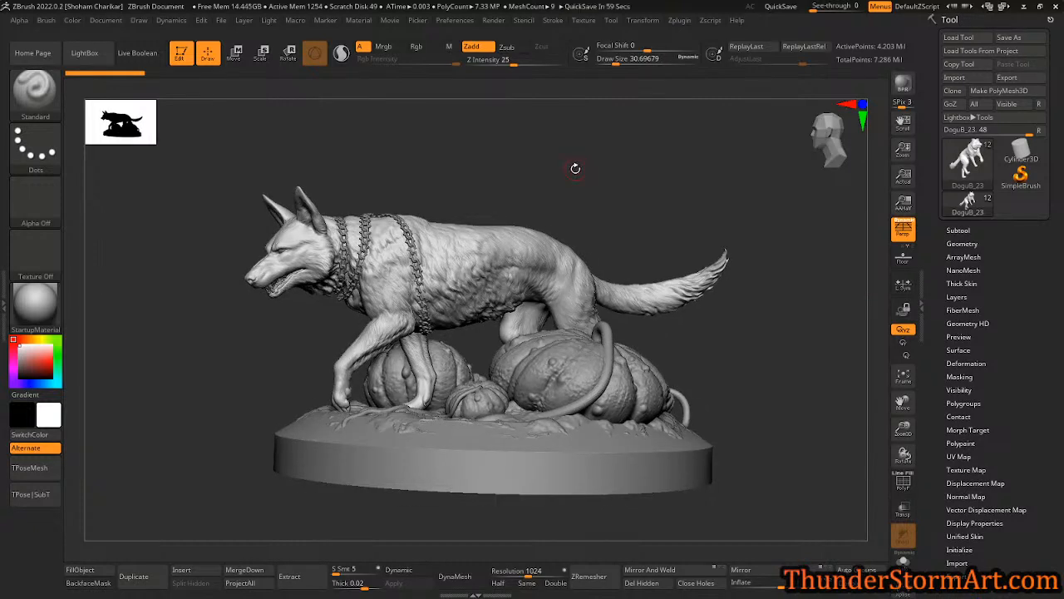
- Switch the active tool to the Cylinder3D primitive and convert it to a PolyMesh3D
{"action": "mouse_move", "coordinate": [1005, 173]}
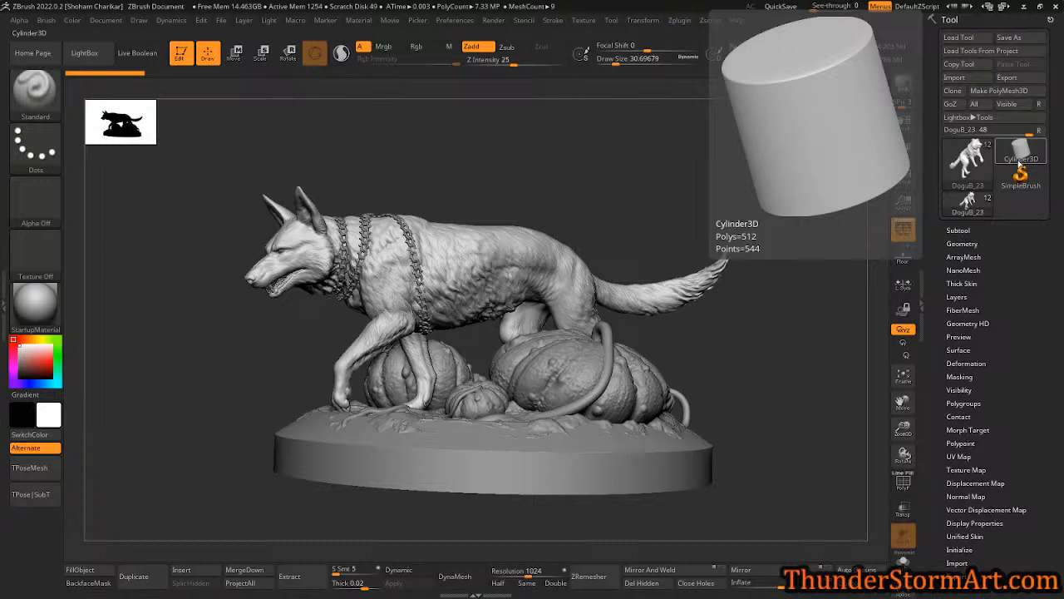
{"action": "left_click", "coordinate": [1022, 151]}
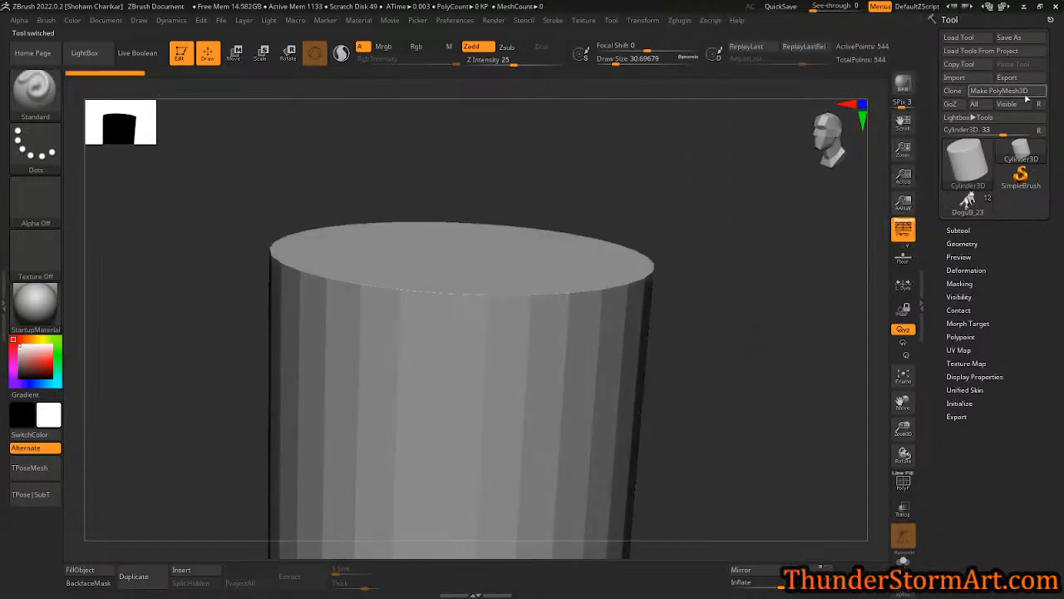
{"action": "left_click", "coordinate": [999, 89]}
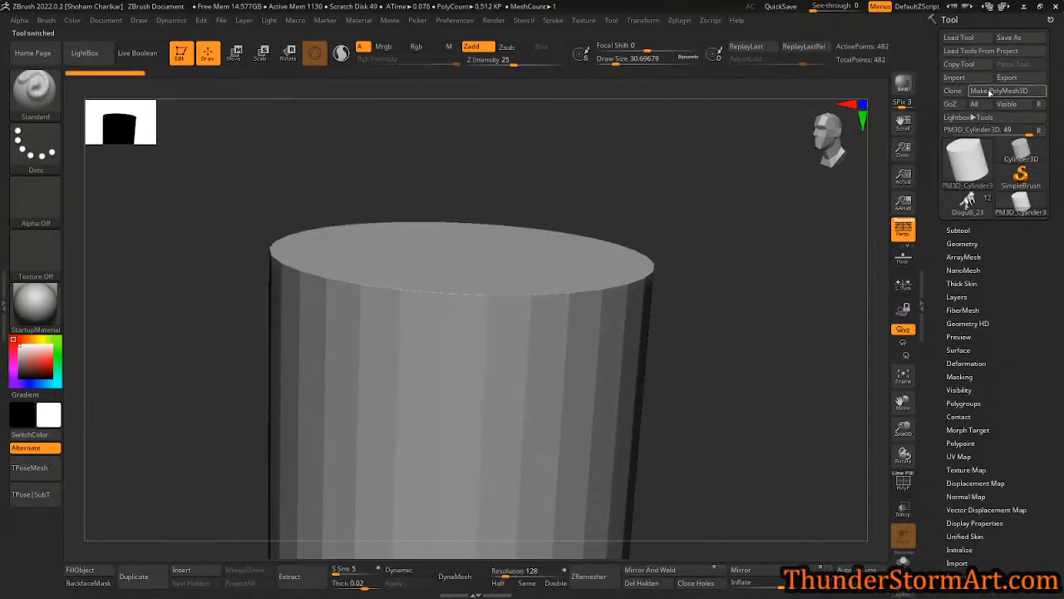
- Reinitialize the cylinder polymesh as a QCube with X, Y and Z resolution 2
{"action": "scroll", "coordinate": [1049, 306], "scroll_direction": "down", "scroll_amount": 3}
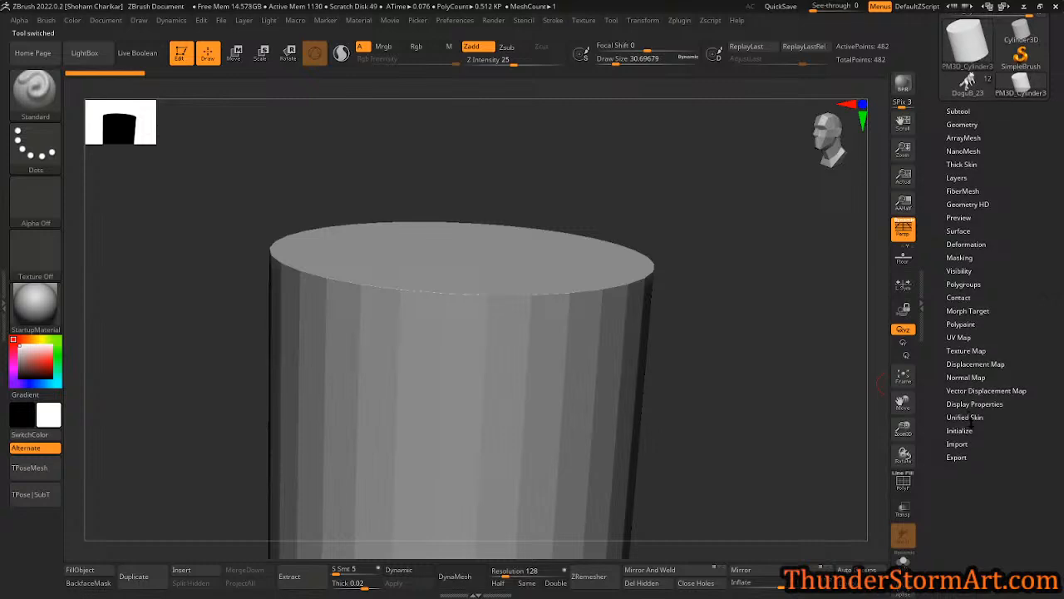
{"action": "left_click", "coordinate": [962, 430]}
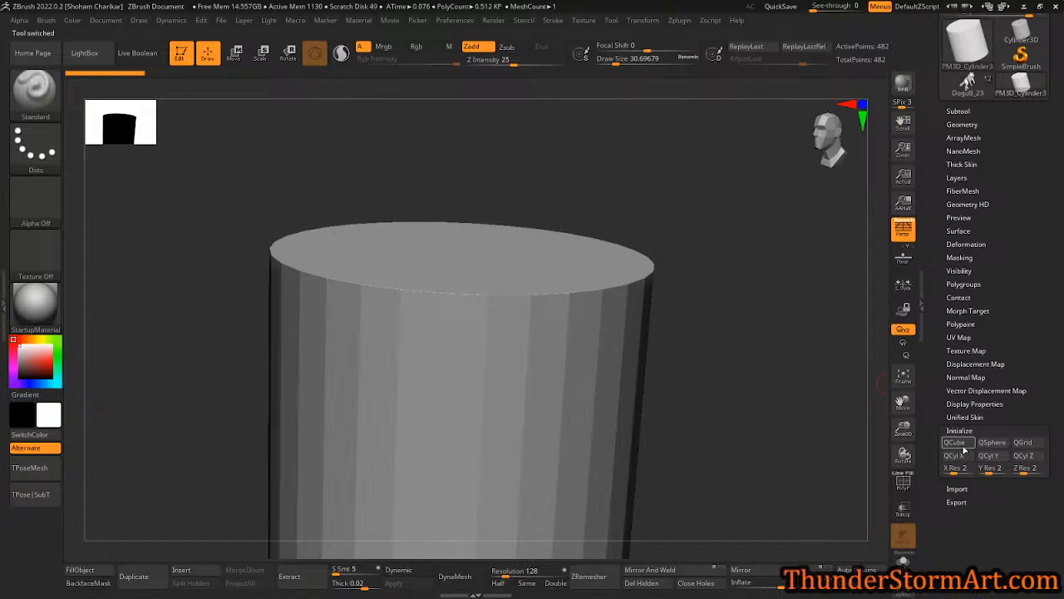
{"action": "left_click", "coordinate": [954, 442]}
{"action": "left_click_drag", "start_coordinate": [633, 359], "coordinate": [639, 344]}
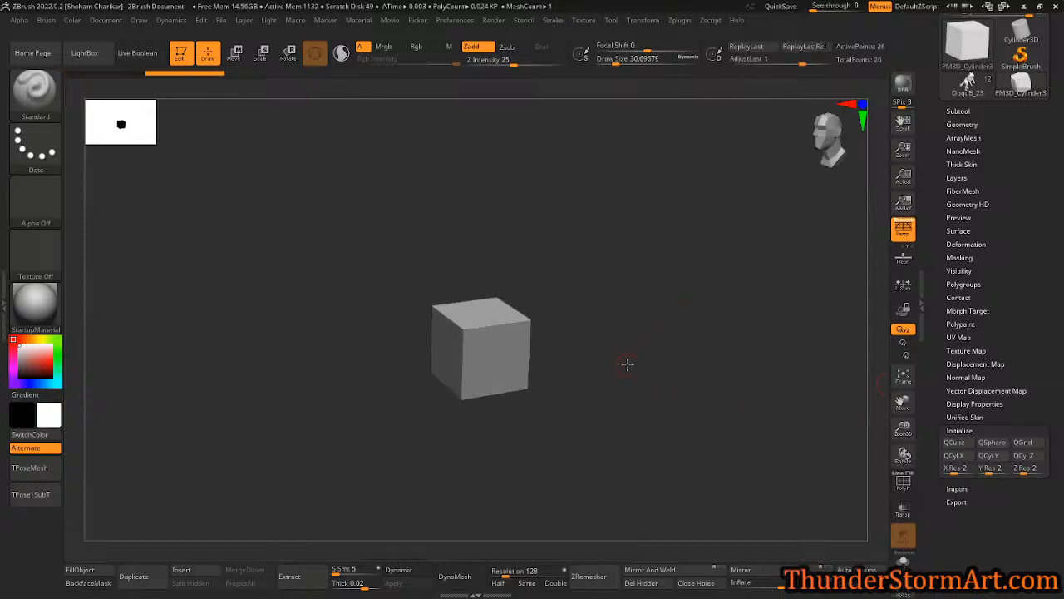
- Hide some of the cube's faces to expose its inside, enable double-sided display, and unhide the whole cube
{"action": "left_click", "coordinate": [514, 323], "text": "ctrl+shift"}
{"action": "left_click_drag", "start_coordinate": [672, 343], "coordinate": [703, 394]}
{"action": "left_click", "coordinate": [561, 379], "text": "ctrl+shift"}
{"action": "left_click", "coordinate": [456, 351], "text": "ctrl+shift"}
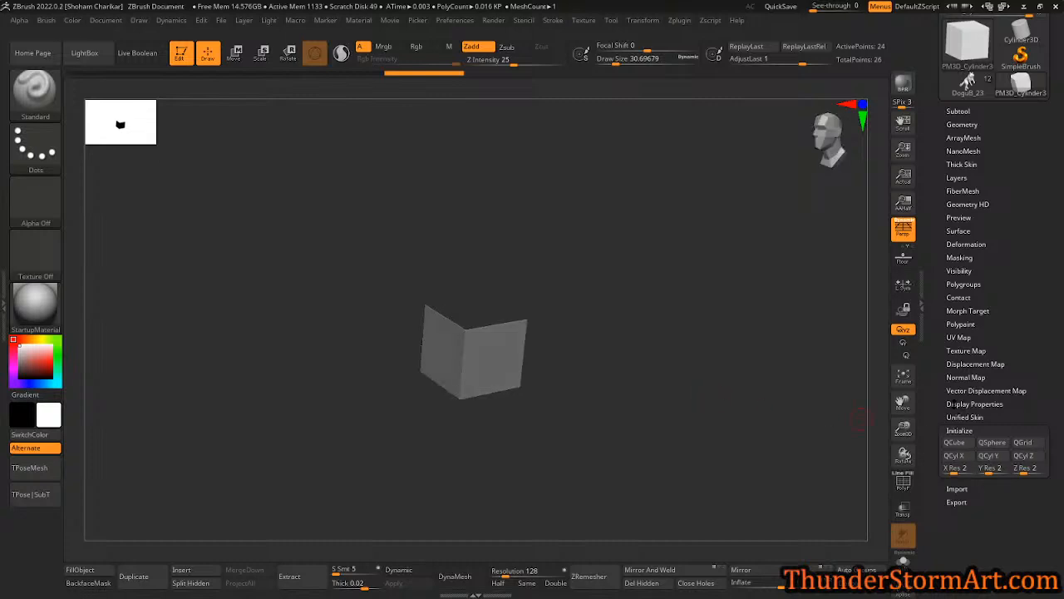
{"action": "left_click", "coordinate": [965, 404]}
{"action": "left_click", "coordinate": [957, 442]}
{"action": "left_click", "coordinate": [712, 301], "text": "ctrl+shift"}
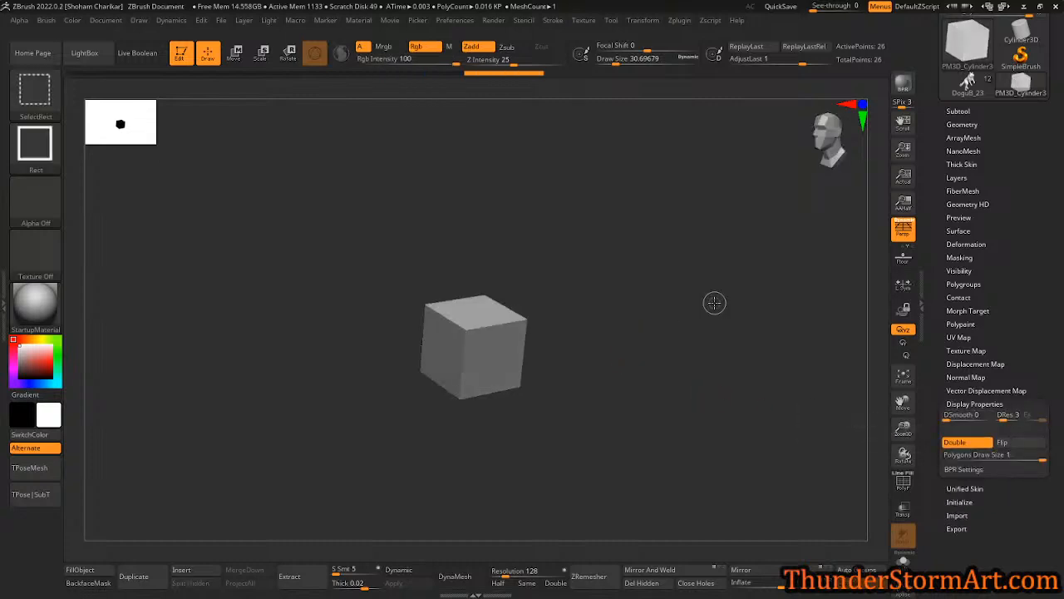
- Hide the cube's top and bottom faces and turn on the polyframe display
{"action": "left_click", "coordinate": [460, 373], "text": "ctrl+shift"}
{"action": "mouse_move", "coordinate": [544, 356]}
{"action": "left_mouse_down"}
{"action": "mouse_move", "coordinate": [598, 344]}
{"action": "mouse_move", "coordinate": [604, 294]}
{"action": "mouse_move", "coordinate": [605, 369]}
{"action": "mouse_move", "coordinate": [591, 371]}
{"action": "left_mouse_up"}
{"action": "key", "text": "shift+f"}
{"action": "mouse_move", "coordinate": [627, 336]}
{"action": "left_mouse_down"}
{"action": "mouse_move", "coordinate": [635, 311]}
{"action": "mouse_move", "coordinate": [641, 351]}
{"action": "left_mouse_up"}
{"action": "key", "text": "ctrl+z"}
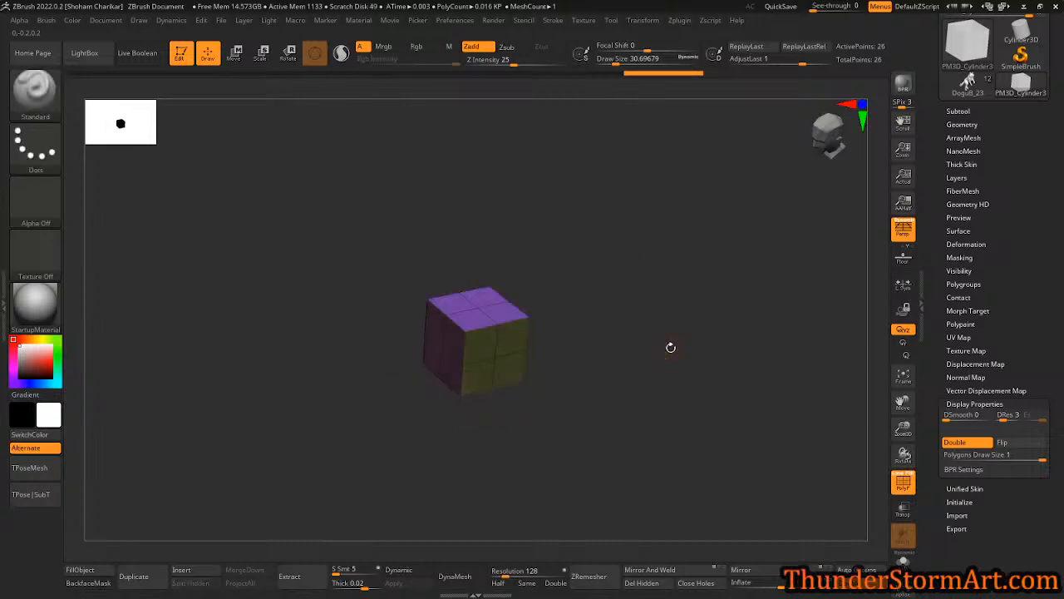
{"action": "key", "text": "ctrl+shift+z"}
{"action": "mouse_move", "coordinate": [657, 347]}
{"action": "left_mouse_down"}
{"action": "mouse_move", "coordinate": [665, 307]}
{"action": "mouse_move", "coordinate": [663, 361]}
{"action": "mouse_move", "coordinate": [672, 354]}
{"action": "left_mouse_up"}
- Delete the hidden top and bottom faces so only the cube's four side walls remain
{"action": "left_click_drag", "start_coordinate": [1005, 185], "coordinate": [1003, 204]}
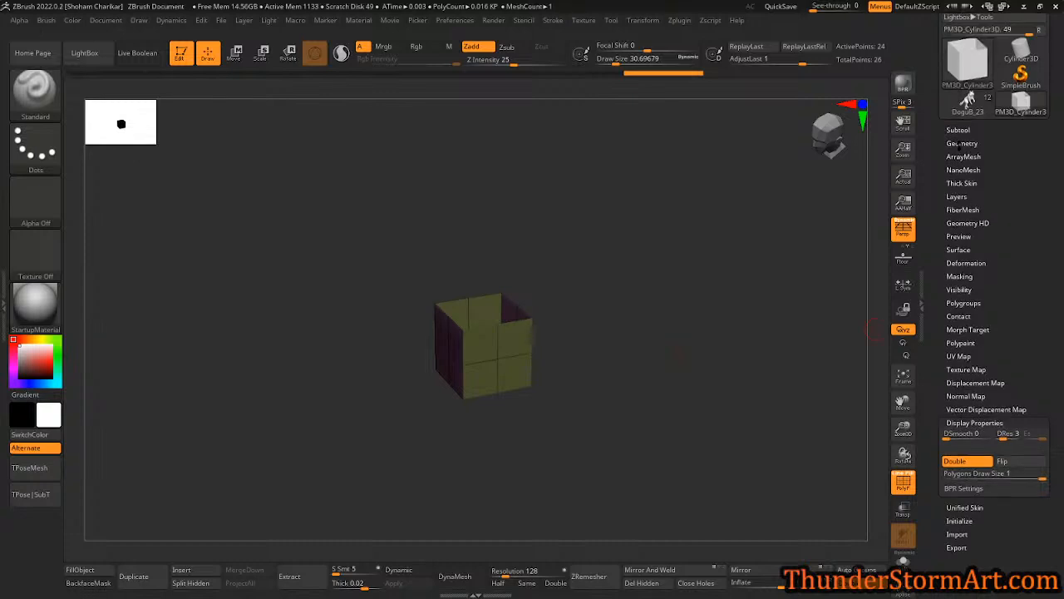
{"action": "left_click", "coordinate": [961, 143]}
{"action": "left_click_drag", "start_coordinate": [1054, 459], "coordinate": [1055, 427]}
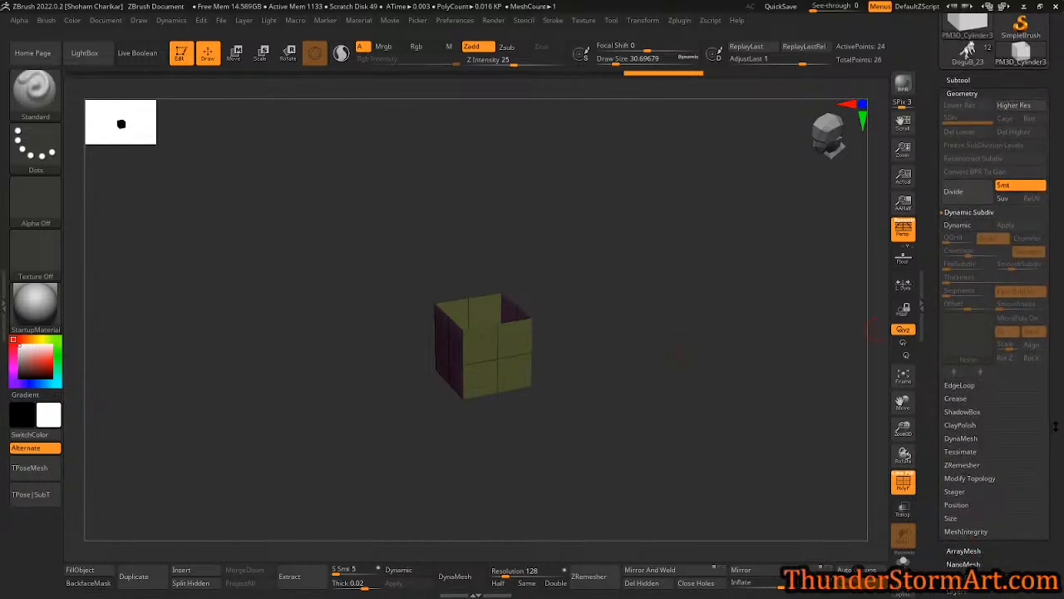
{"action": "left_click", "coordinate": [965, 465]}
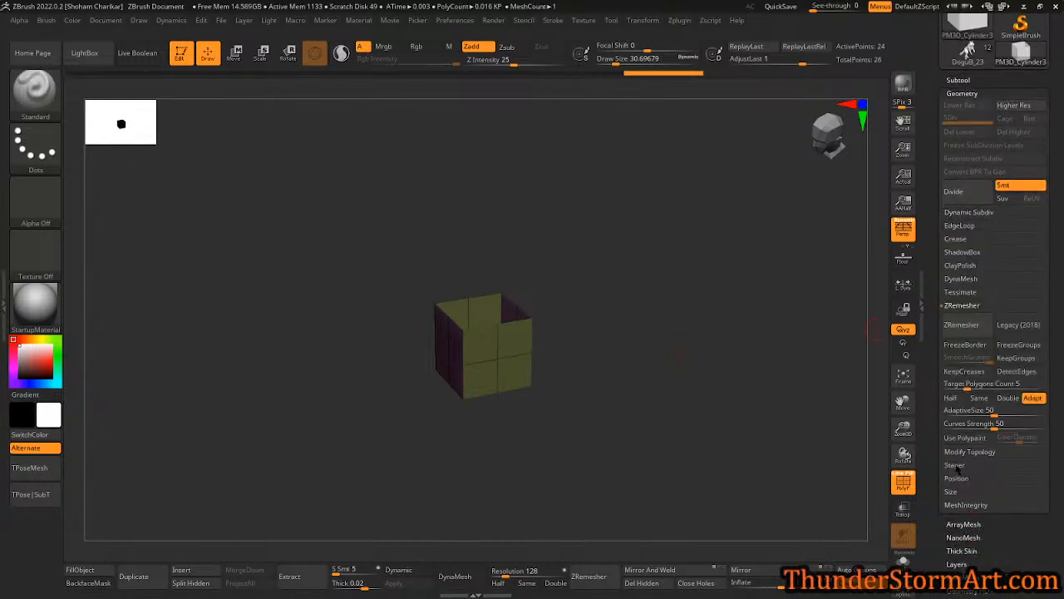
{"action": "left_click", "coordinate": [962, 306]}
{"action": "left_click", "coordinate": [965, 320]}
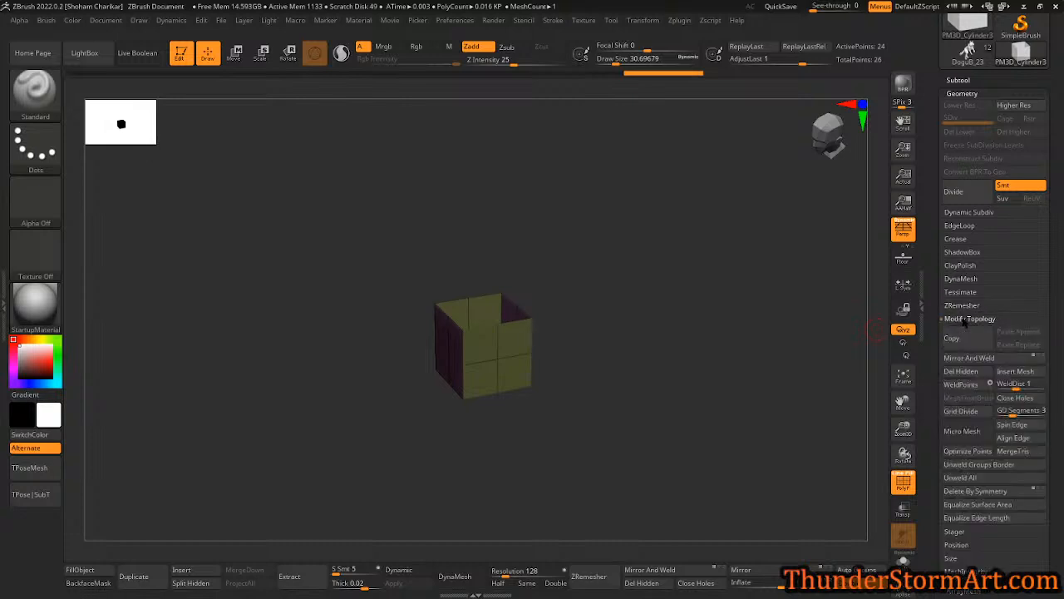
{"action": "left_click", "coordinate": [957, 376]}
{"action": "left_click_drag", "start_coordinate": [614, 334], "coordinate": [458, 324], "text": "alt"}
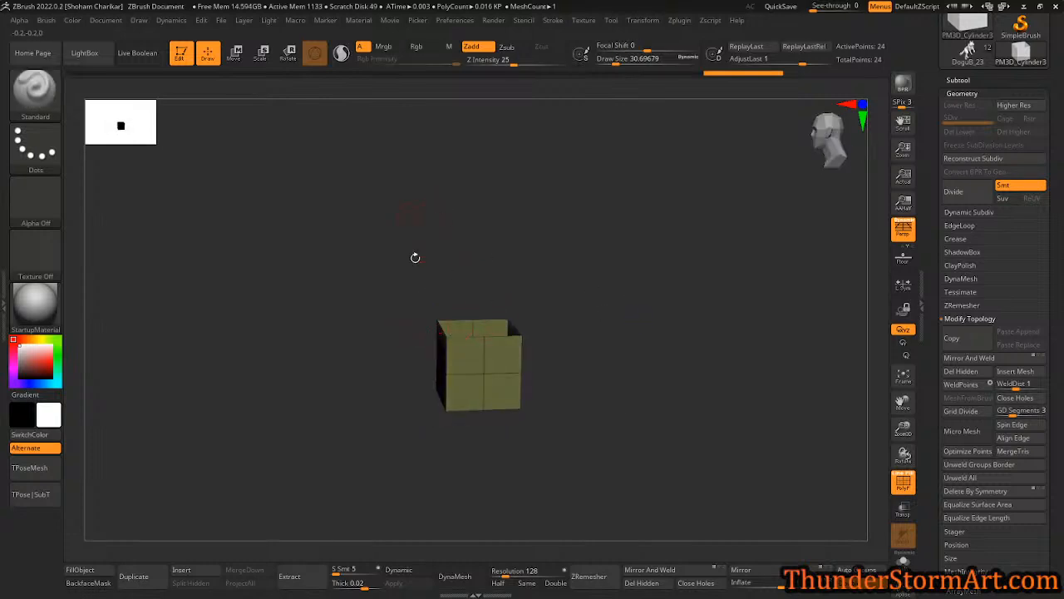
- Scale the open box along the Z axis to make it narrower than it is wide
{"action": "mouse_move", "coordinate": [627, 336]}
{"action": "left_mouse_down"}
{"action": "mouse_move", "coordinate": [577, 291]}
{"action": "mouse_move", "coordinate": [566, 317]}
{"action": "mouse_move", "coordinate": [613, 333]}
{"action": "mouse_move", "coordinate": [634, 355]}
{"action": "left_mouse_up"}
{"action": "key", "text": "w"}
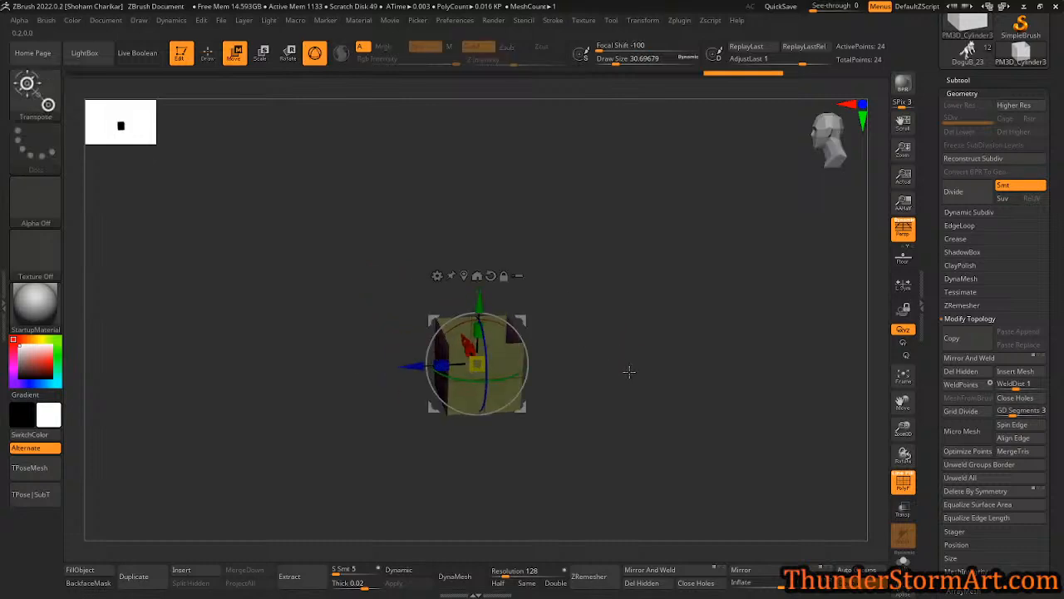
{"action": "left_click_drag", "start_coordinate": [443, 364], "coordinate": [582, 344]}
{"action": "mouse_move", "coordinate": [657, 402]}
{"action": "left_mouse_down"}
{"action": "mouse_move", "coordinate": [641, 380]}
{"action": "mouse_move", "coordinate": [656, 380]}
{"action": "mouse_move", "coordinate": [654, 413]}
{"action": "left_mouse_up"}
{"action": "left_click_drag", "start_coordinate": [645, 356], "coordinate": [641, 459]}
- Mask the box's corners in top view and scale the unmasked vertical middle edges outward along X and Z, with perspective off
{"action": "key", "text": "q"}
{"action": "left_click_drag", "start_coordinate": [473, 262], "coordinate": [491, 415], "text": "ctrl"}
{"action": "left_click_drag", "start_coordinate": [562, 314], "coordinate": [413, 355], "text": "ctrl"}
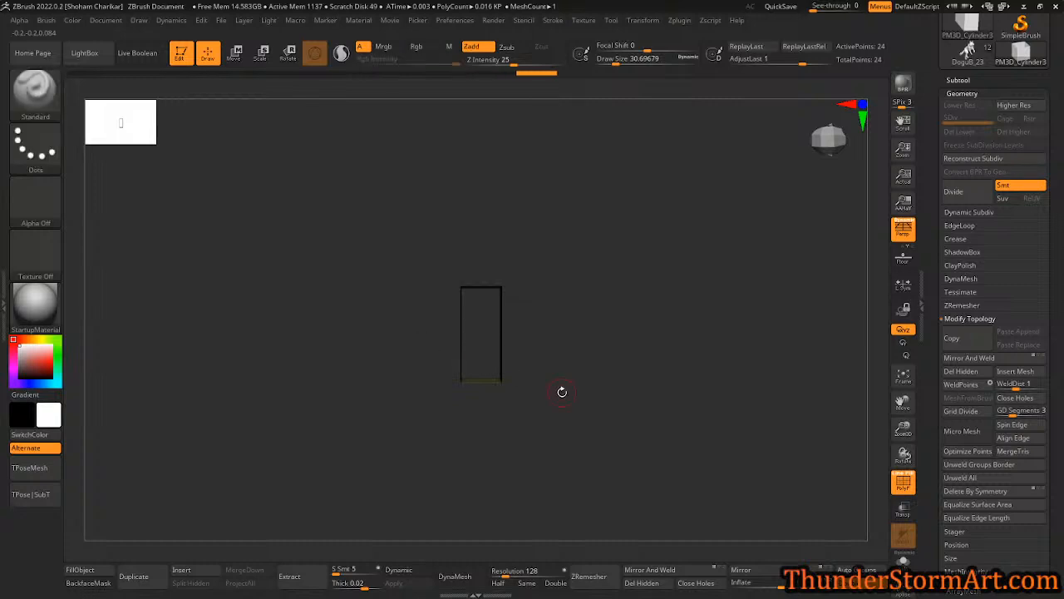
{"action": "key", "text": "e"}
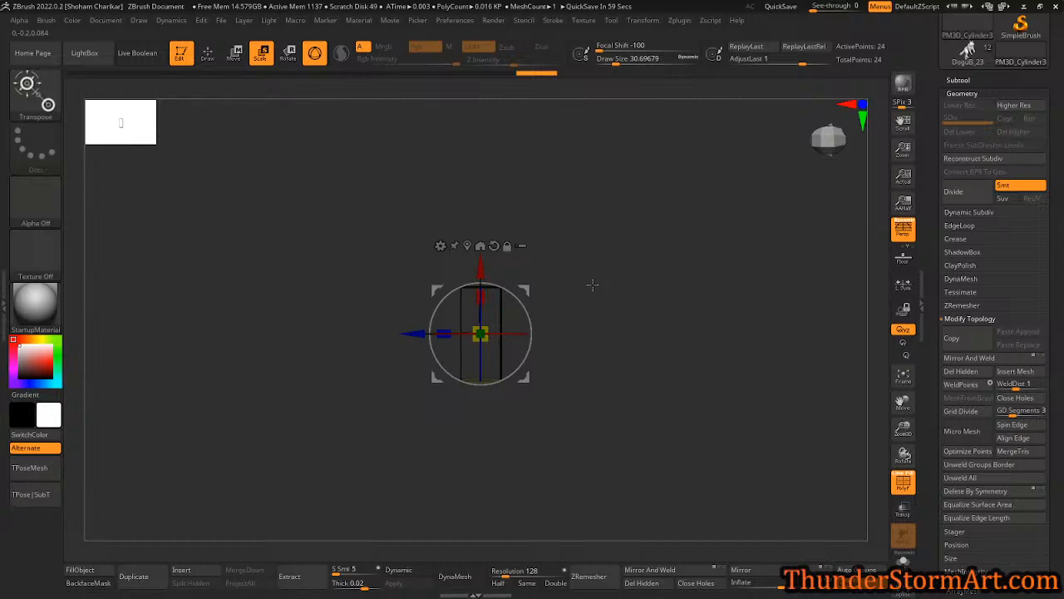
{"action": "key", "text": "p"}
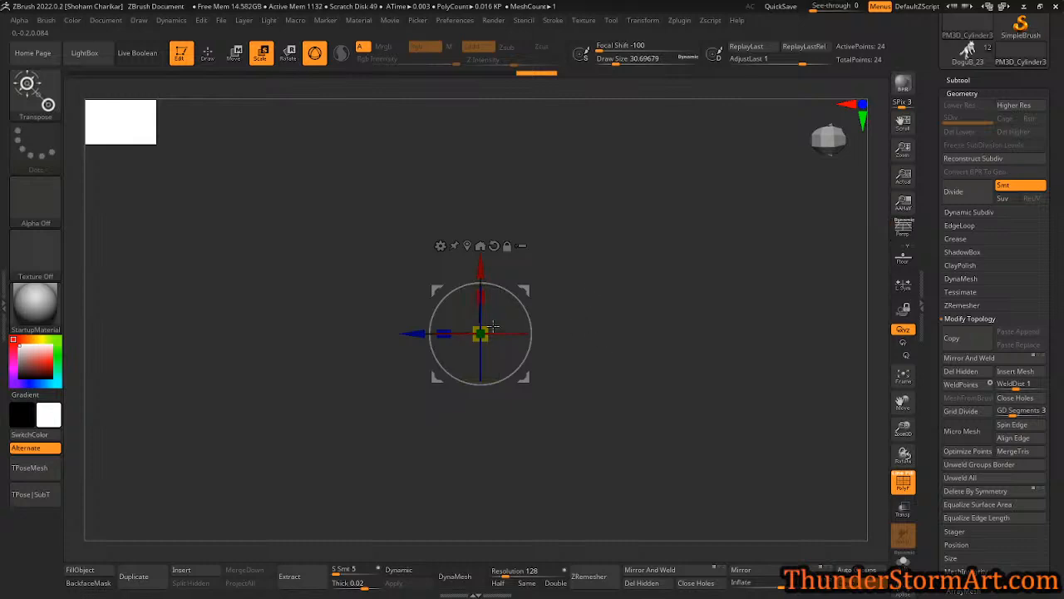
{"action": "left_click_drag", "start_coordinate": [629, 358], "coordinate": [637, 215]}
{"action": "left_click_drag", "start_coordinate": [666, 268], "coordinate": [649, 292]}
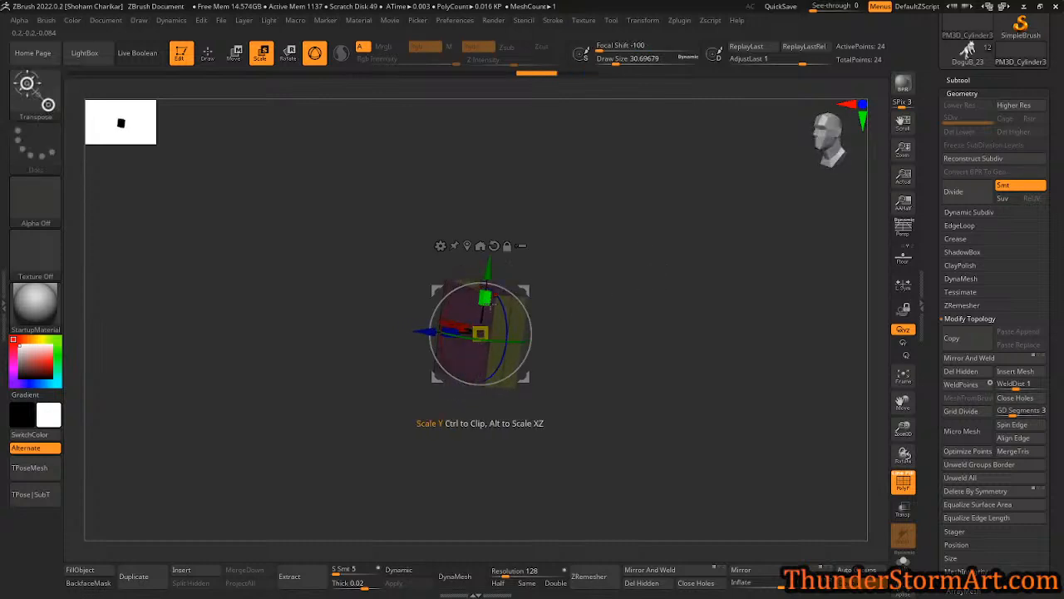
{"action": "key", "text": "alt"}
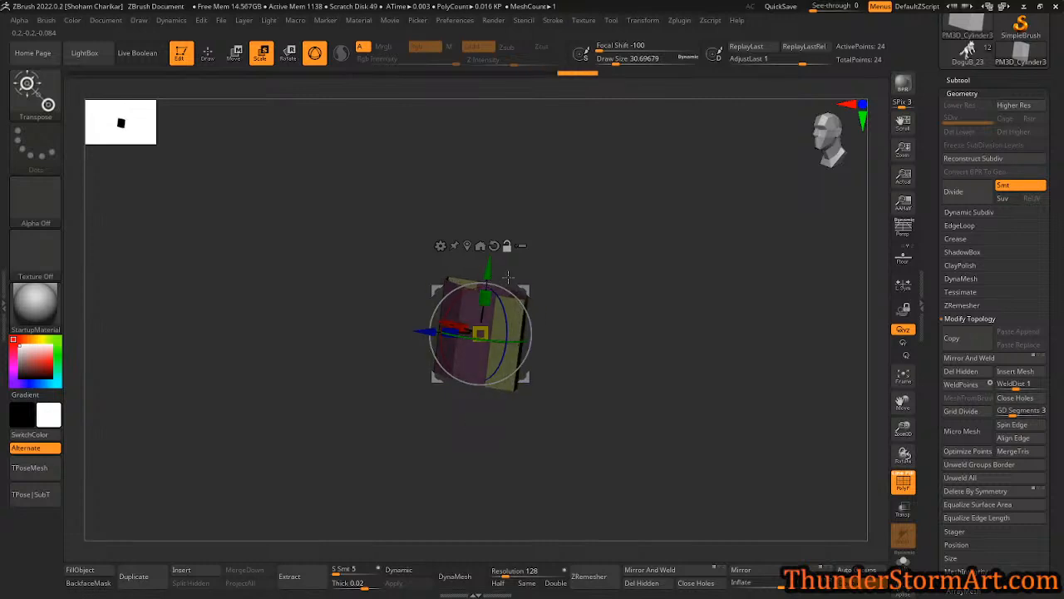
{"action": "mouse_move", "coordinate": [635, 325]}
{"action": "left_mouse_down"}
{"action": "mouse_move", "coordinate": [649, 317]}
{"action": "mouse_move", "coordinate": [629, 309]}
{"action": "left_mouse_up"}
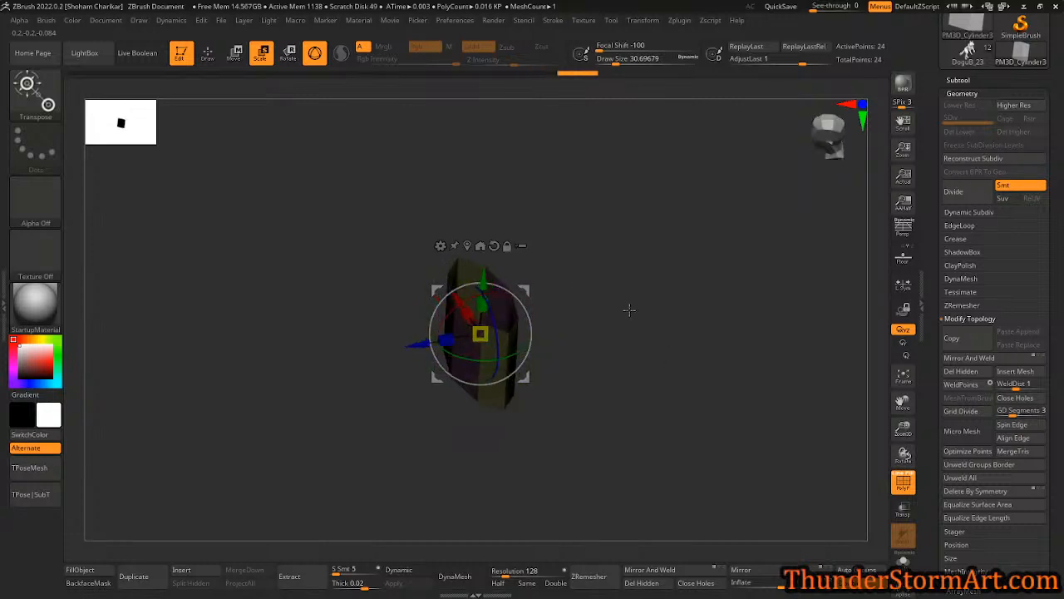
- Mask the upper and lower borders and scale the box's horizontal middle edge loop along Z to about 0.87
{"action": "key", "text": "q"}
{"action": "mouse_move", "coordinate": [654, 369]}
{"action": "left_mouse_down"}
{"action": "mouse_move", "coordinate": [641, 394]}
{"action": "mouse_move", "coordinate": [658, 294]}
{"action": "mouse_move", "coordinate": [679, 349]}
{"action": "mouse_move", "coordinate": [649, 356]}
{"action": "mouse_move", "coordinate": [657, 341]}
{"action": "mouse_move", "coordinate": [640, 334]}
{"action": "left_mouse_up"}
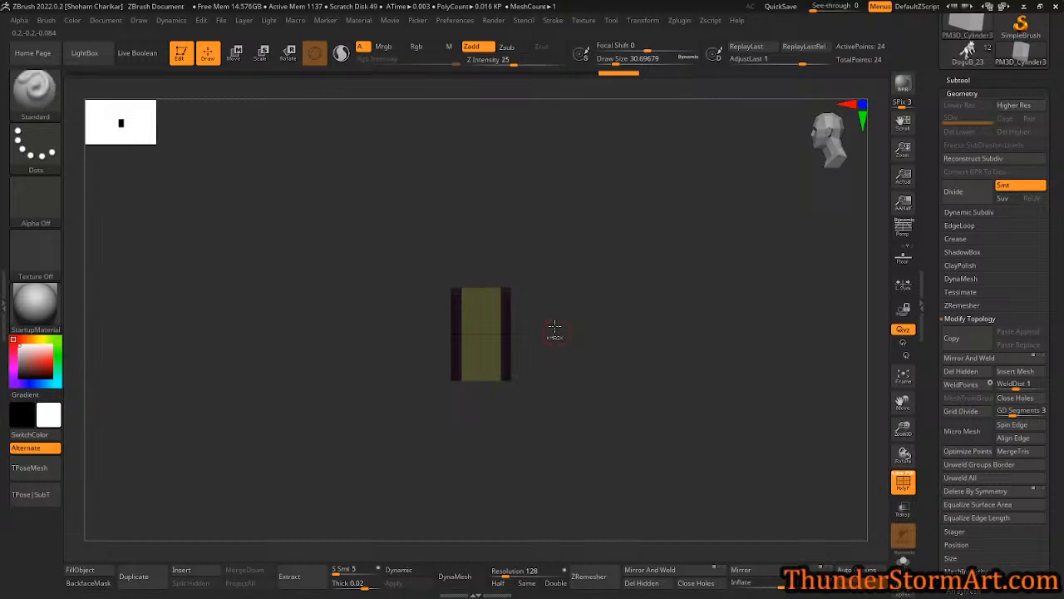
{"action": "key", "text": "ctrl"}
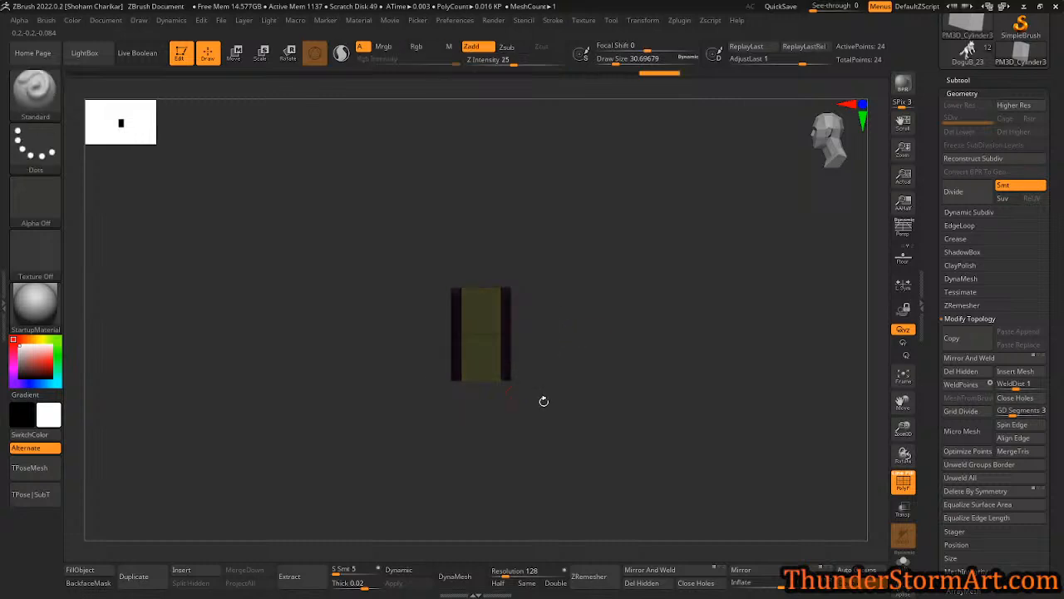
{"action": "key", "text": "e"}
{"action": "left_click_drag", "start_coordinate": [450, 330], "coordinate": [455, 331]}
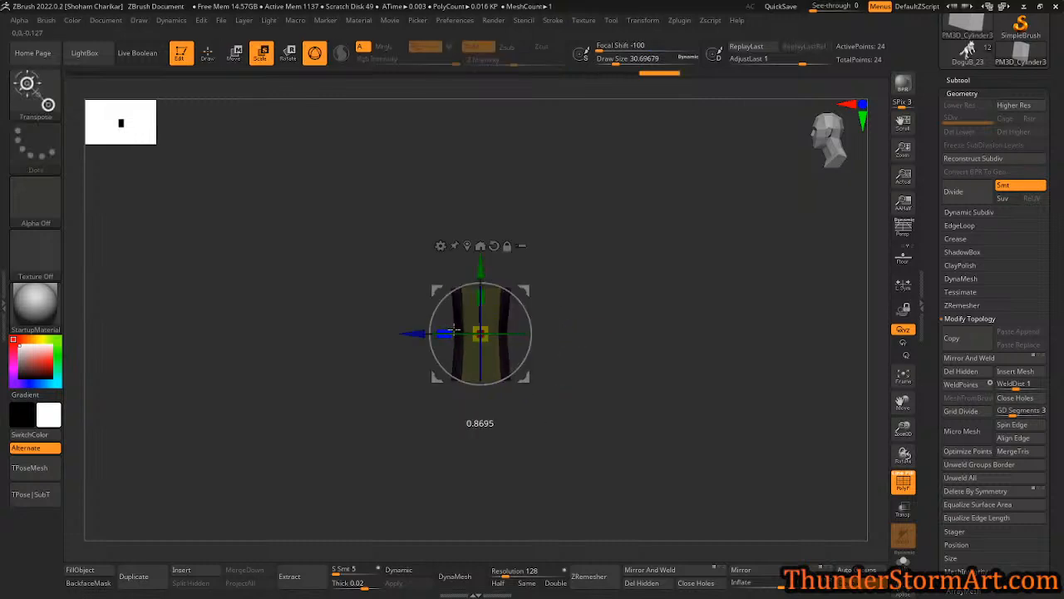
- Scale the middle edge loop outward along X so the box's ends come to a point in front view
{"action": "left_click_drag", "start_coordinate": [678, 384], "coordinate": [703, 382], "text": "shift"}
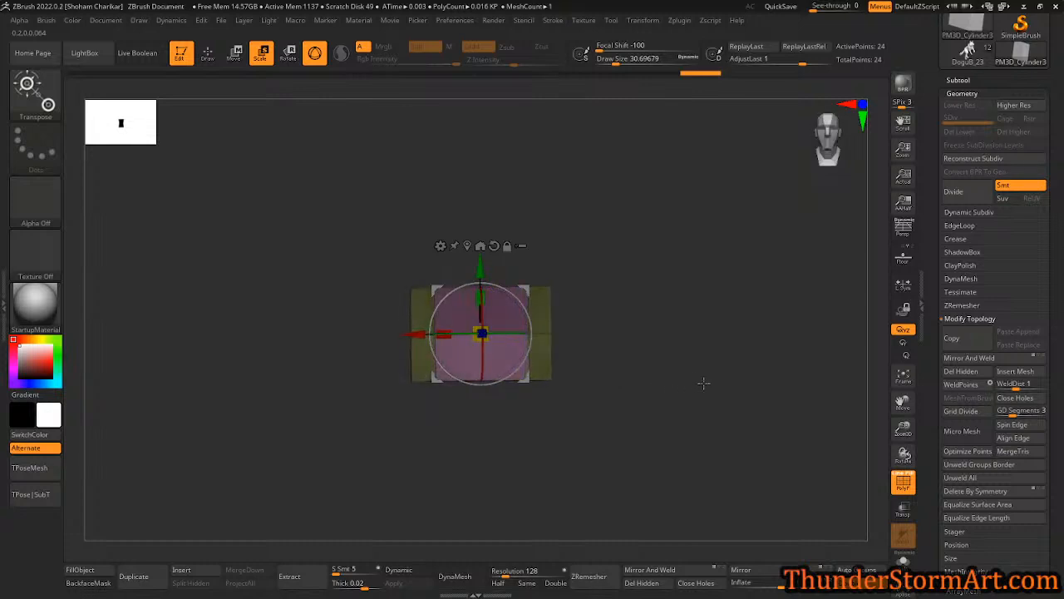
{"action": "left_click_drag", "start_coordinate": [440, 326], "coordinate": [437, 328]}
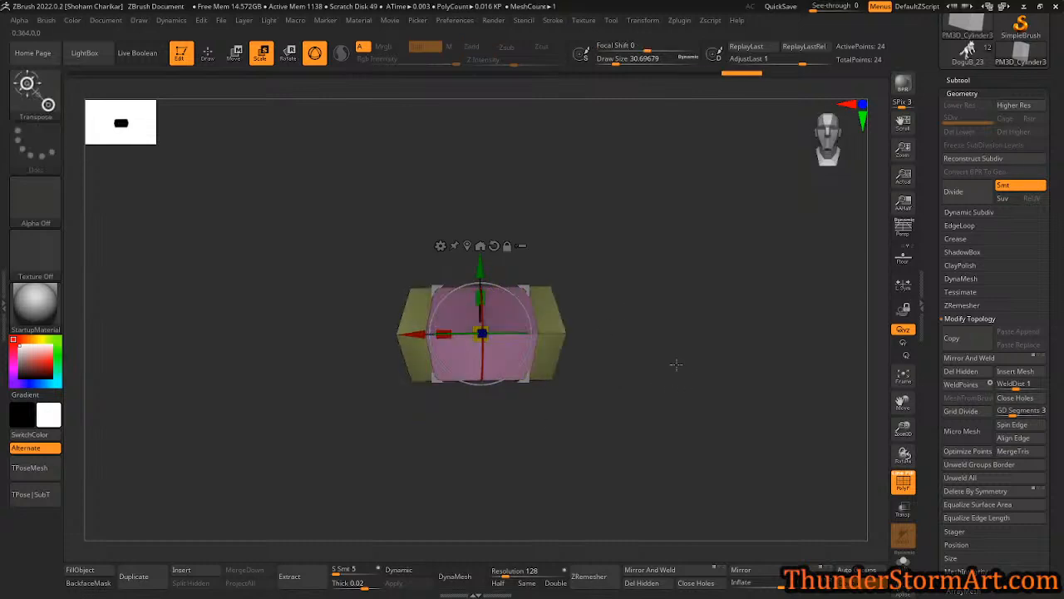
{"action": "key", "text": "q"}
{"action": "mouse_move", "coordinate": [674, 371]}
{"action": "left_mouse_down"}
{"action": "mouse_move", "coordinate": [675, 419]}
{"action": "mouse_move", "coordinate": [623, 316]}
{"action": "mouse_move", "coordinate": [637, 390]}
{"action": "mouse_move", "coordinate": [662, 364]}
{"action": "mouse_move", "coordinate": [632, 358]}
{"action": "mouse_move", "coordinate": [682, 357]}
{"action": "mouse_move", "coordinate": [622, 335]}
{"action": "mouse_move", "coordinate": [667, 338]}
{"action": "mouse_move", "coordinate": [664, 385]}
{"action": "mouse_move", "coordinate": [667, 359]}
{"action": "left_mouse_up"}
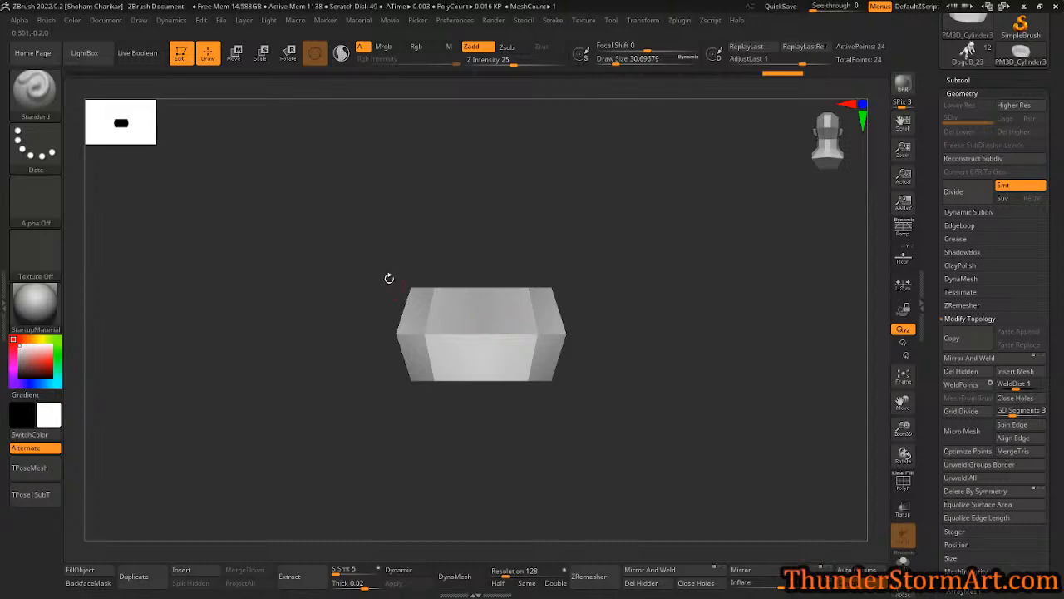
- Create a new InsertMesh brush from the faceted open box
{"action": "key", "text": "b"}
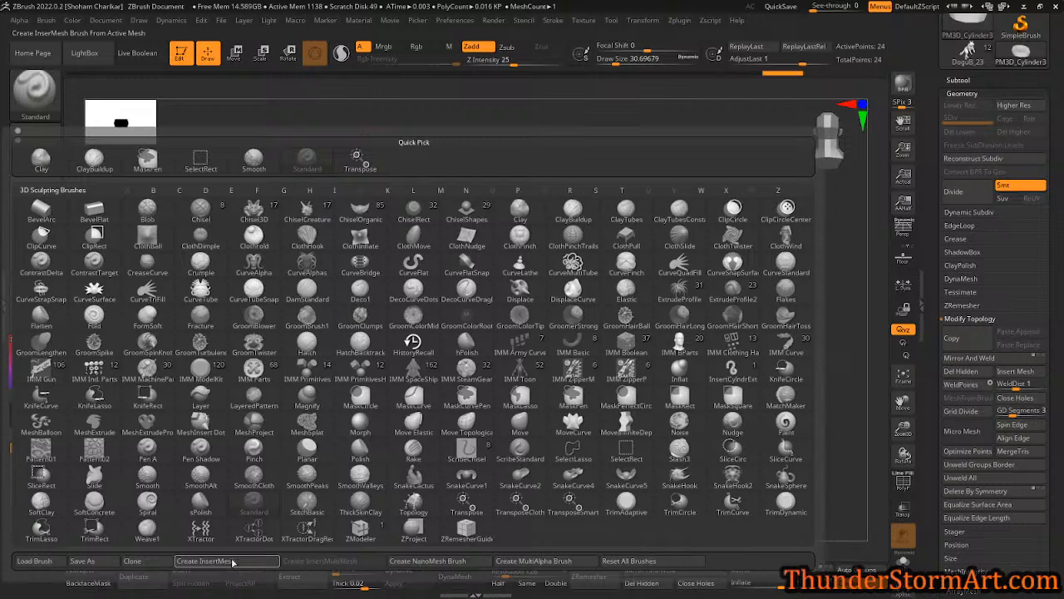
{"action": "left_click", "coordinate": [205, 560]}
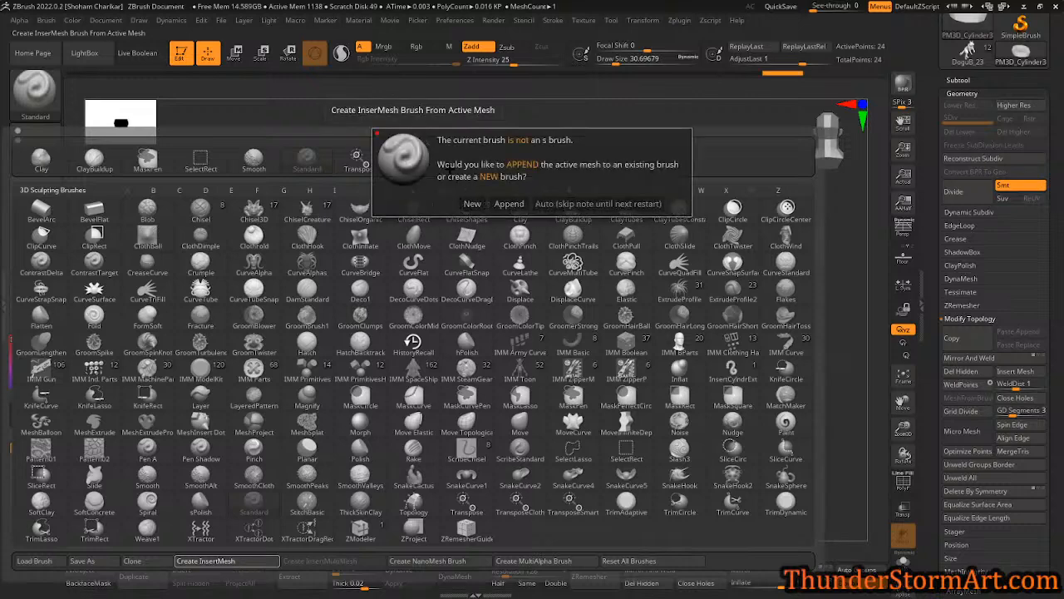
{"action": "left_click", "coordinate": [472, 203]}
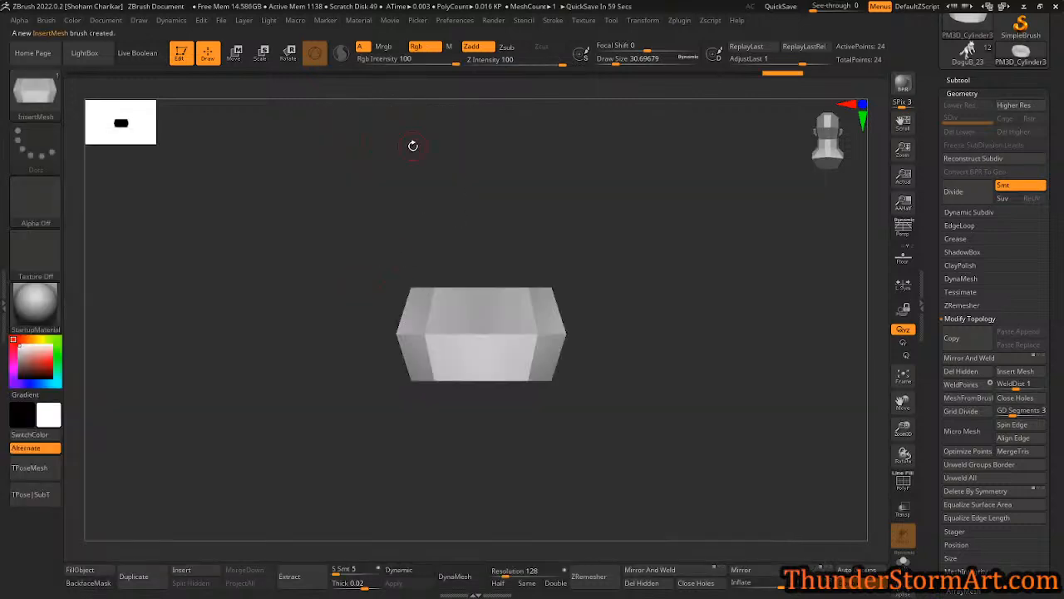
{"action": "key", "text": "b"}
{"action": "left_click", "coordinate": [519, 534]}
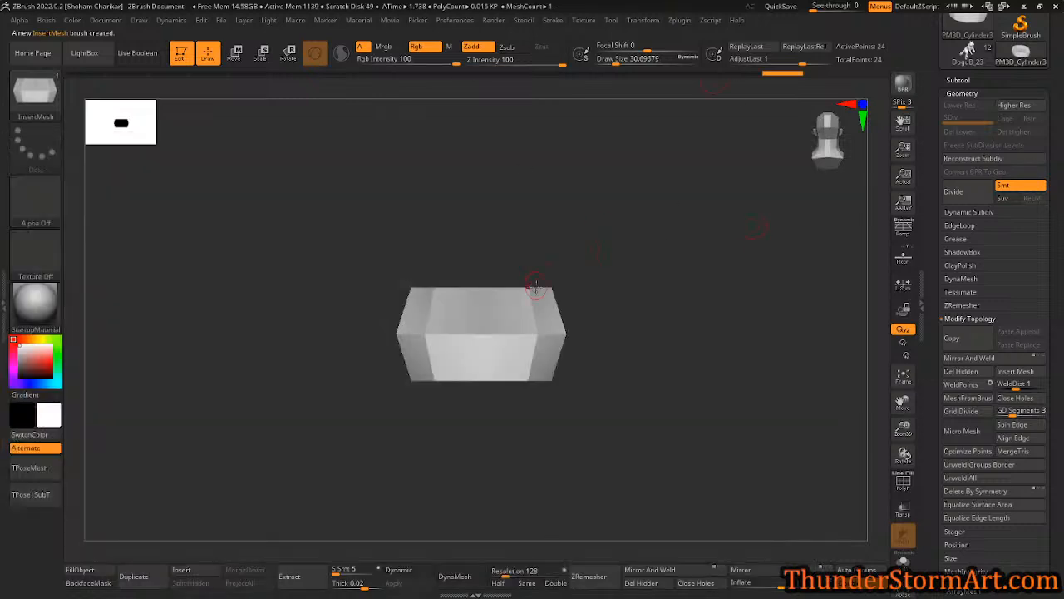
- Test the new brush by inserting three box segments onto the original mesh, and undo the insertions
{"action": "left_click_drag", "start_coordinate": [537, 288], "coordinate": [607, 369]}
{"action": "left_click_drag", "start_coordinate": [450, 335], "coordinate": [488, 378]}
{"action": "left_click_drag", "start_coordinate": [556, 291], "coordinate": [559, 350]}
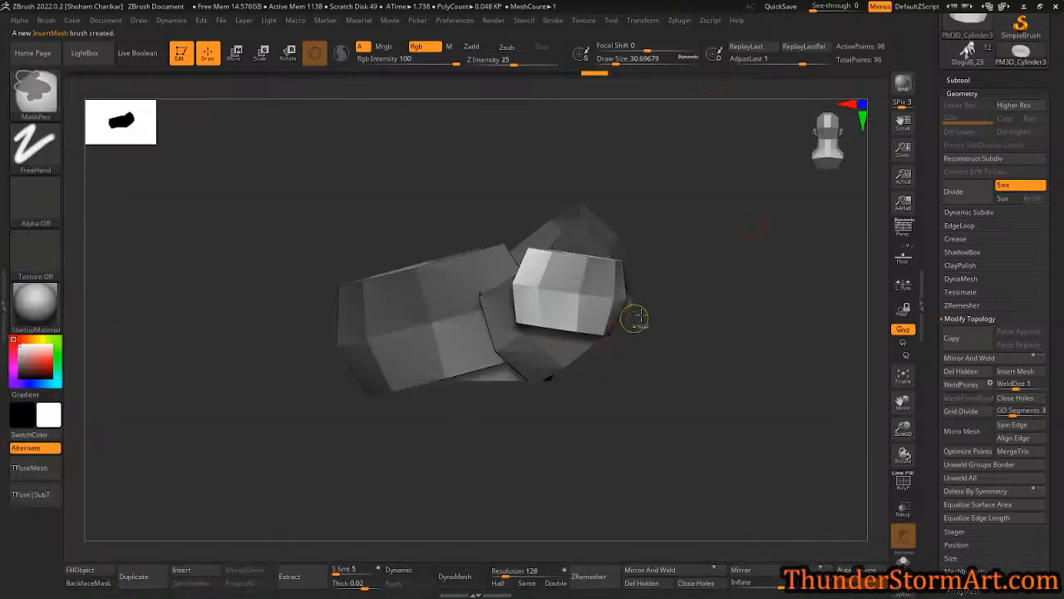
{"action": "key", "text": "ctrl+z"}
{"action": "key", "text": "ctrl+z"}
{"action": "key", "text": "ctrl+z"}
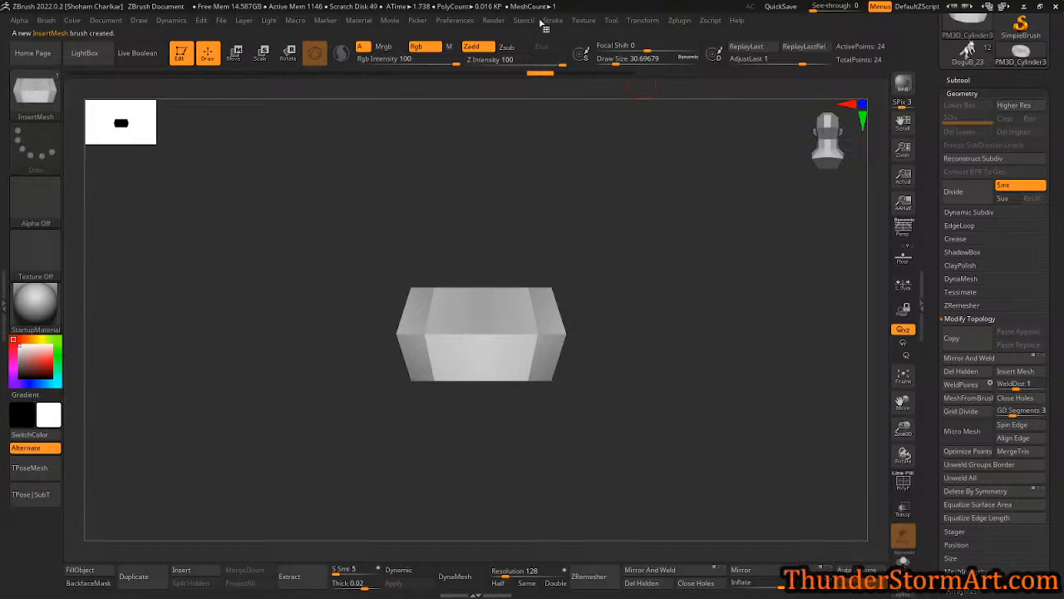
- Turn on Curve Mode for the InsertMesh brush and draw an arched chain of segments above the original box
{"action": "left_click", "coordinate": [546, 21]}
{"action": "left_click", "coordinate": [571, 242]}
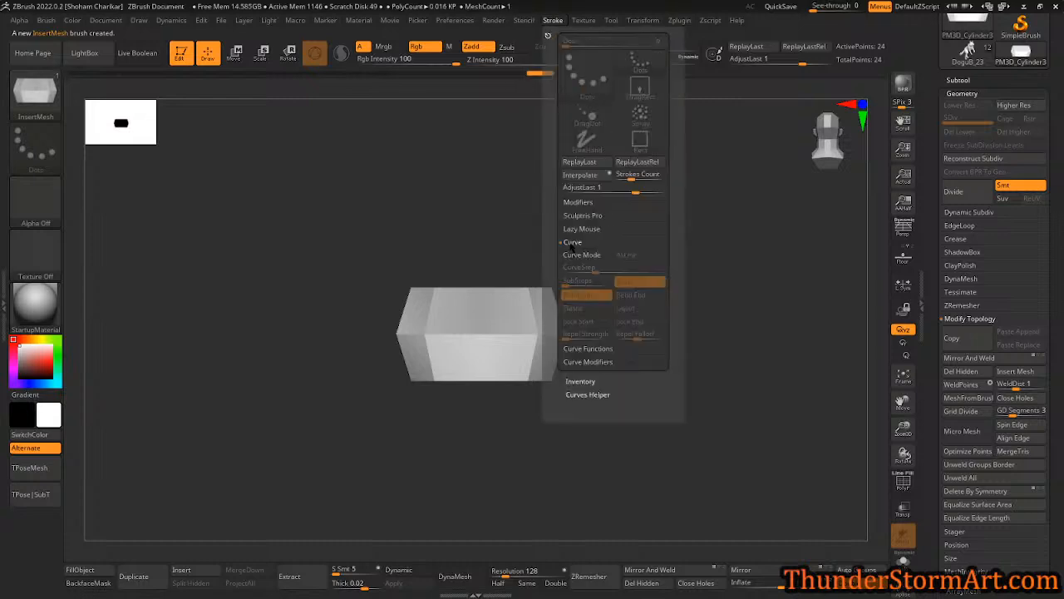
{"action": "left_click", "coordinate": [589, 256]}
{"action": "left_click_drag", "start_coordinate": [667, 356], "coordinate": [667, 358]}
{"action": "left_click_drag", "start_coordinate": [641, 195], "coordinate": [532, 190], "text": "alt"}
{"action": "mouse_move", "coordinate": [586, 183]}
{"action": "left_mouse_down"}
{"action": "mouse_move", "coordinate": [604, 209]}
{"action": "mouse_move", "coordinate": [560, 178]}
{"action": "mouse_move", "coordinate": [563, 138]}
{"action": "mouse_move", "coordinate": [518, 136]}
{"action": "mouse_move", "coordinate": [581, 180]}
{"action": "mouse_move", "coordinate": [551, 151]}
{"action": "mouse_move", "coordinate": [541, 254]}
{"action": "mouse_move", "coordinate": [619, 327]}
{"action": "left_mouse_up"}
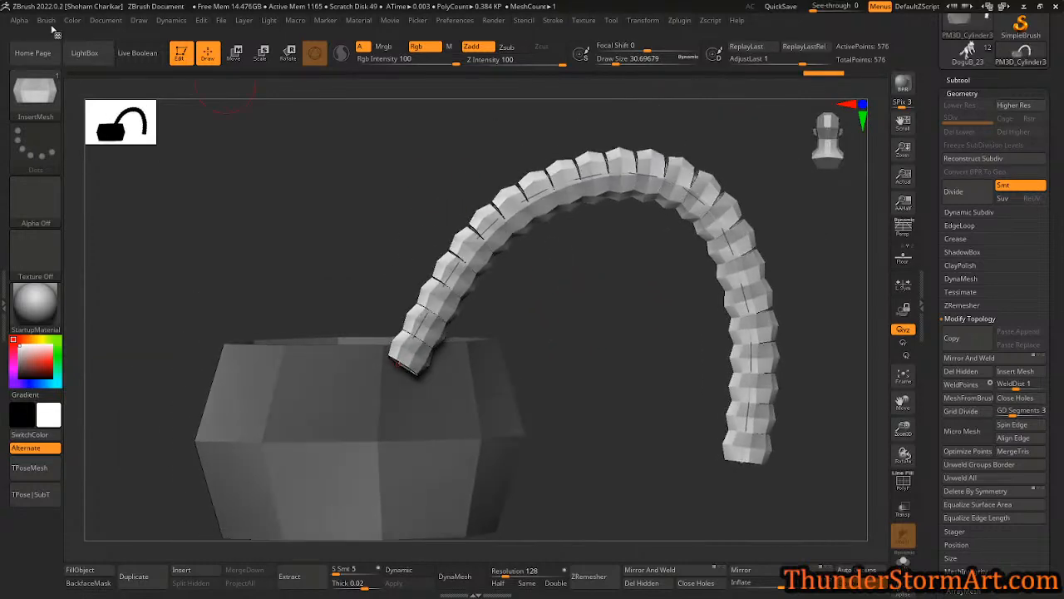
- Turn on Weld Points instead of Tri Parts in the brush modifiers and update the arched chain
{"action": "left_click", "coordinate": [51, 22]}
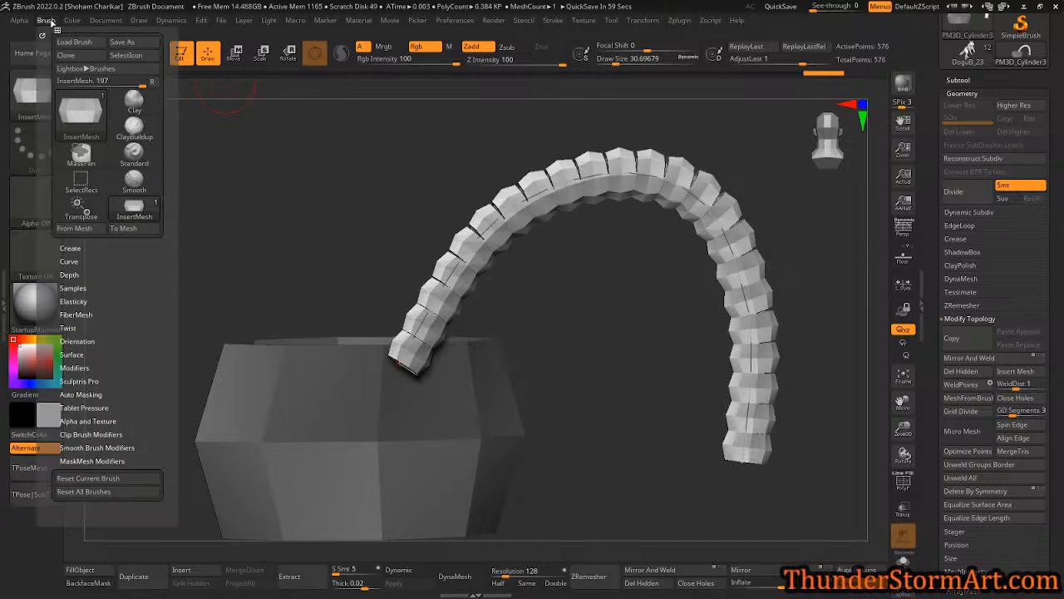
{"action": "mouse_move", "coordinate": [98, 361]}
{"action": "left_mouse_down"}
{"action": "mouse_move", "coordinate": [105, 284]}
{"action": "mouse_move", "coordinate": [108, 310]}
{"action": "left_mouse_up"}
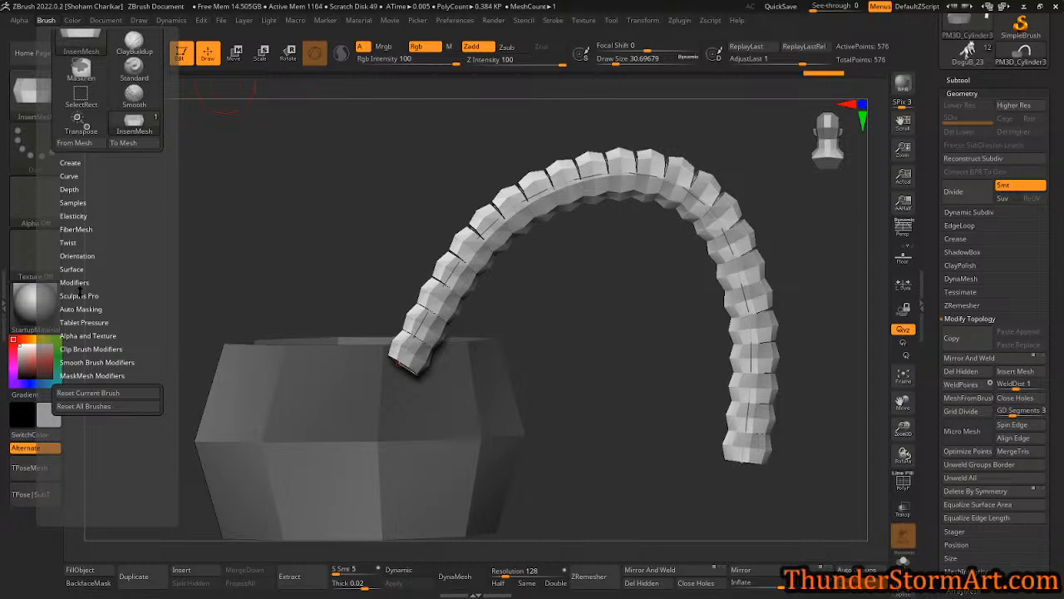
{"action": "left_click", "coordinate": [70, 282]}
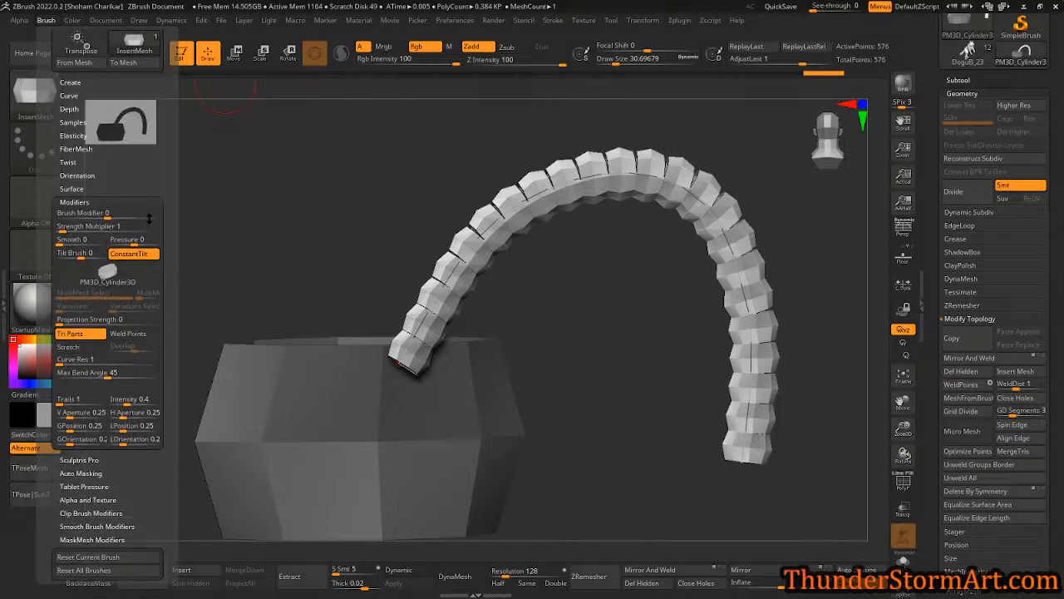
{"action": "left_click", "coordinate": [130, 338]}
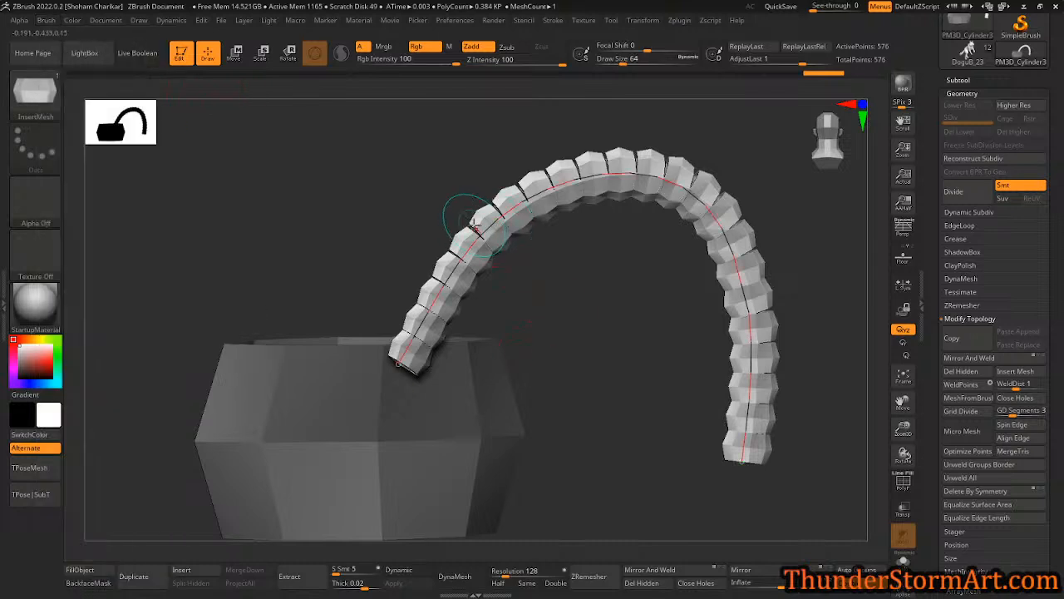
{"action": "left_click_drag", "start_coordinate": [497, 224], "coordinate": [691, 271]}
{"action": "mouse_move", "coordinate": [463, 366]}
{"action": "left_mouse_down"}
{"action": "mouse_move", "coordinate": [533, 393]}
{"action": "mouse_move", "coordinate": [549, 246]}
{"action": "mouse_move", "coordinate": [549, 263]}
{"action": "left_mouse_up"}
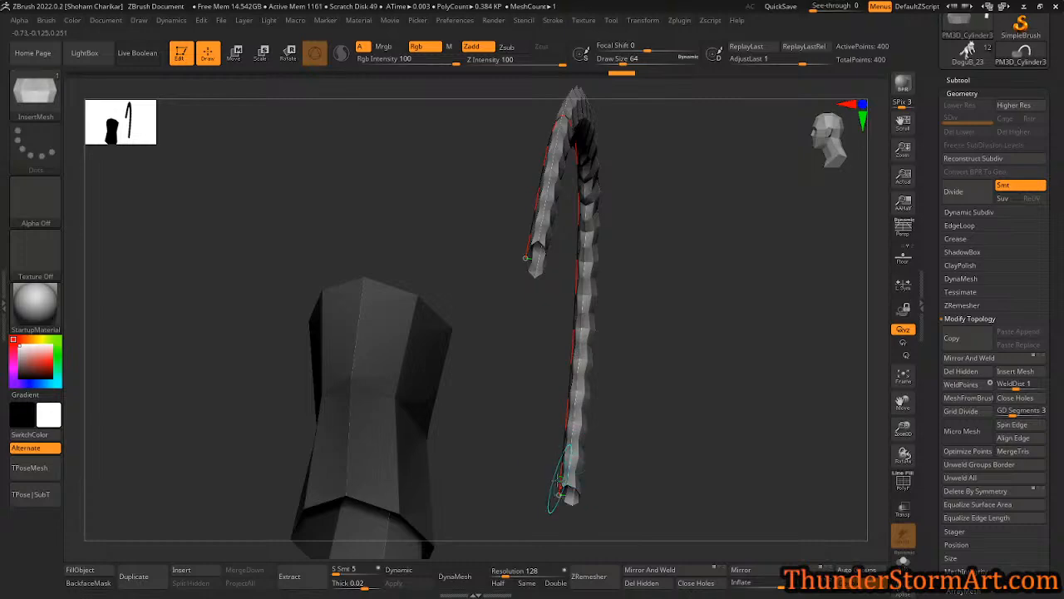
- Pull the chain's end to bend it into an S-shaped curve above the box
{"action": "mouse_move", "coordinate": [559, 494]}
{"action": "left_mouse_down"}
{"action": "mouse_move", "coordinate": [499, 463]}
{"action": "mouse_move", "coordinate": [507, 166]}
{"action": "mouse_move", "coordinate": [784, 308]}
{"action": "mouse_move", "coordinate": [420, 277]}
{"action": "mouse_move", "coordinate": [177, 226]}
{"action": "mouse_move", "coordinate": [677, 208]}
{"action": "mouse_move", "coordinate": [230, 209]}
{"action": "mouse_move", "coordinate": [821, 268]}
{"action": "mouse_move", "coordinate": [691, 204]}
{"action": "left_mouse_up"}
{"action": "left_click_drag", "start_coordinate": [628, 483], "coordinate": [625, 382]}
{"action": "key", "text": "ctrl+z"}
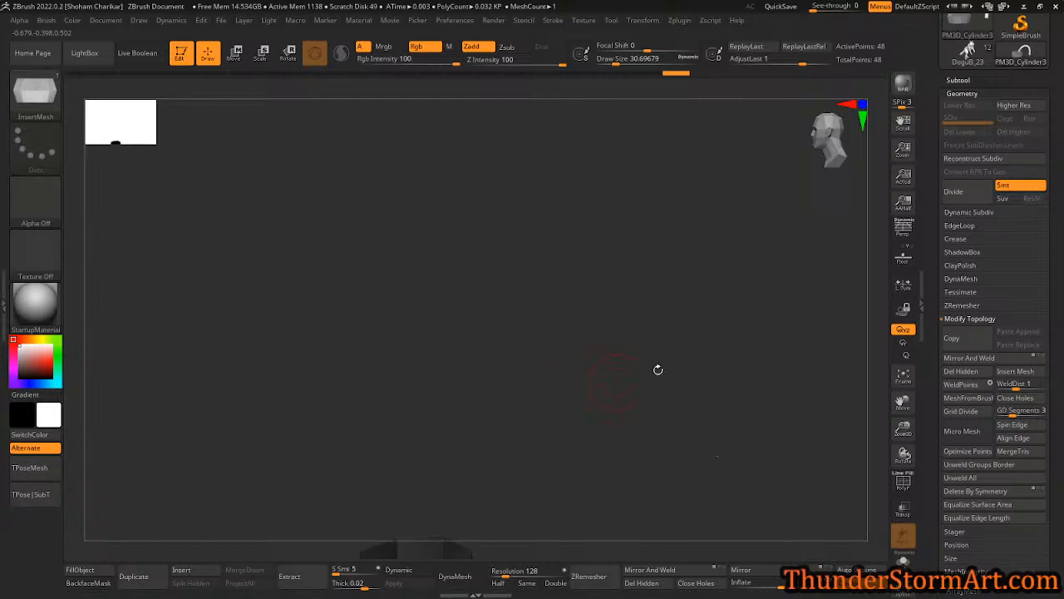
{"action": "left_click_drag", "start_coordinate": [540, 359], "coordinate": [541, 164], "text": "alt"}
{"action": "key", "text": "ctrl+z"}
{"action": "left_click_drag", "start_coordinate": [585, 285], "coordinate": [662, 334], "text": "alt"}
- Turn off Weld Points for the brush and update the S-shaped chain with separate segments
{"action": "left_click", "coordinate": [74, 21]}
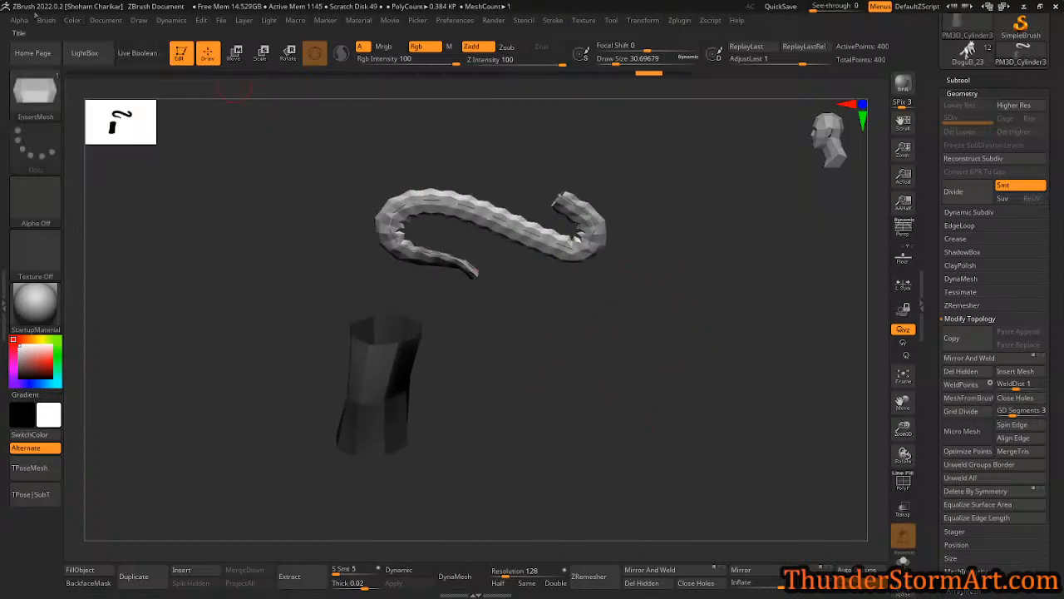
{"action": "left_click", "coordinate": [46, 20]}
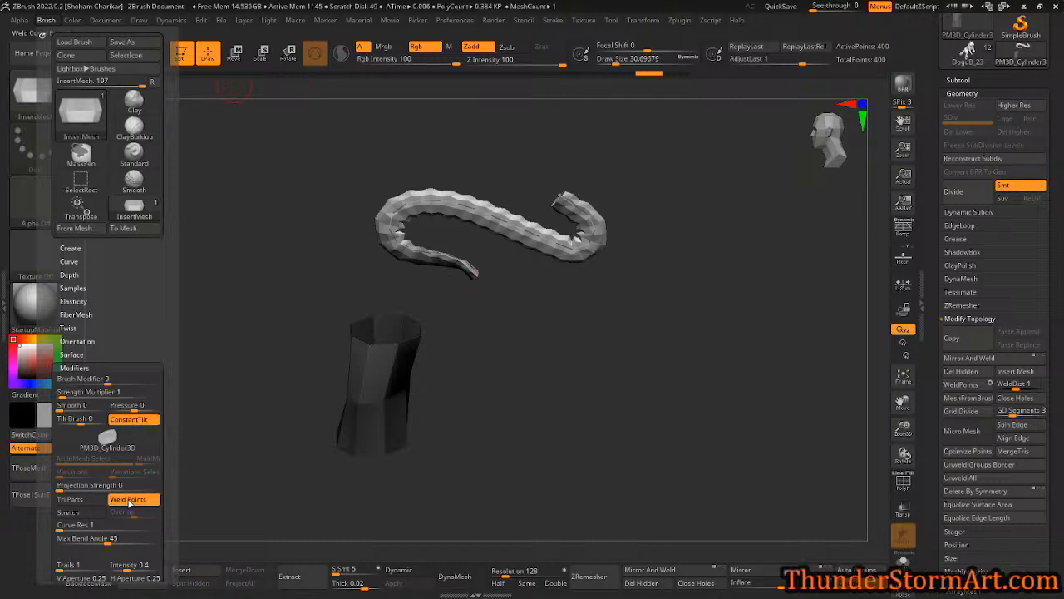
{"action": "left_click_drag", "start_coordinate": [542, 263], "coordinate": [553, 284], "text": "alt"}
{"action": "left_click", "coordinate": [562, 169]}
{"action": "mouse_move", "coordinate": [621, 284]}
{"action": "left_mouse_down", "text": "alt"}
{"action": "mouse_move", "coordinate": [574, 355]}
{"action": "mouse_move", "coordinate": [612, 370]}
{"action": "mouse_move", "coordinate": [560, 368]}
{"action": "mouse_move", "coordinate": [542, 304]}
{"action": "left_mouse_up", "text": "alt"}
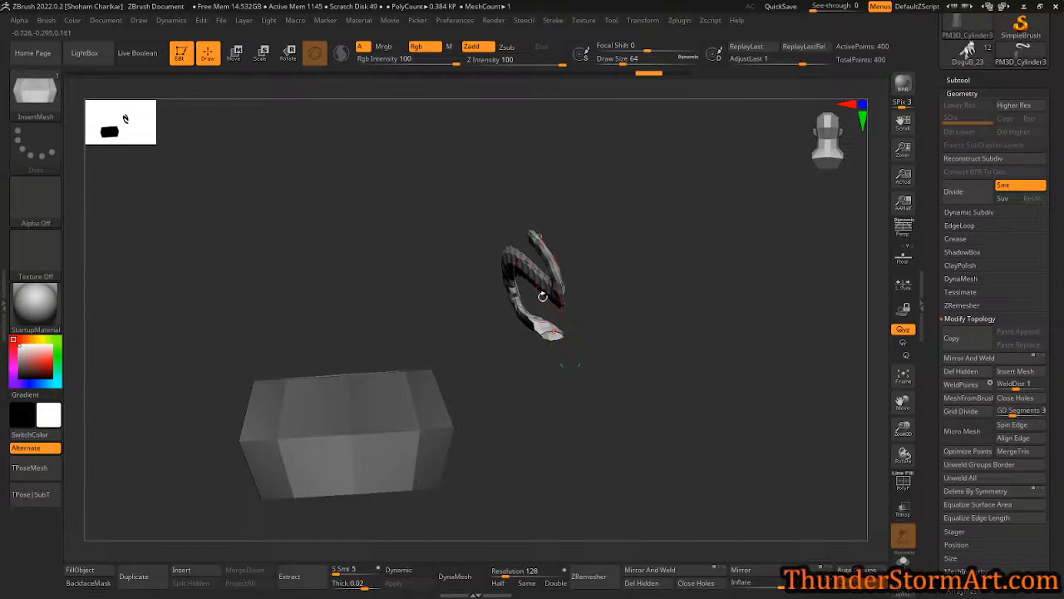
{"action": "left_click_drag", "start_coordinate": [654, 325], "coordinate": [615, 314]}
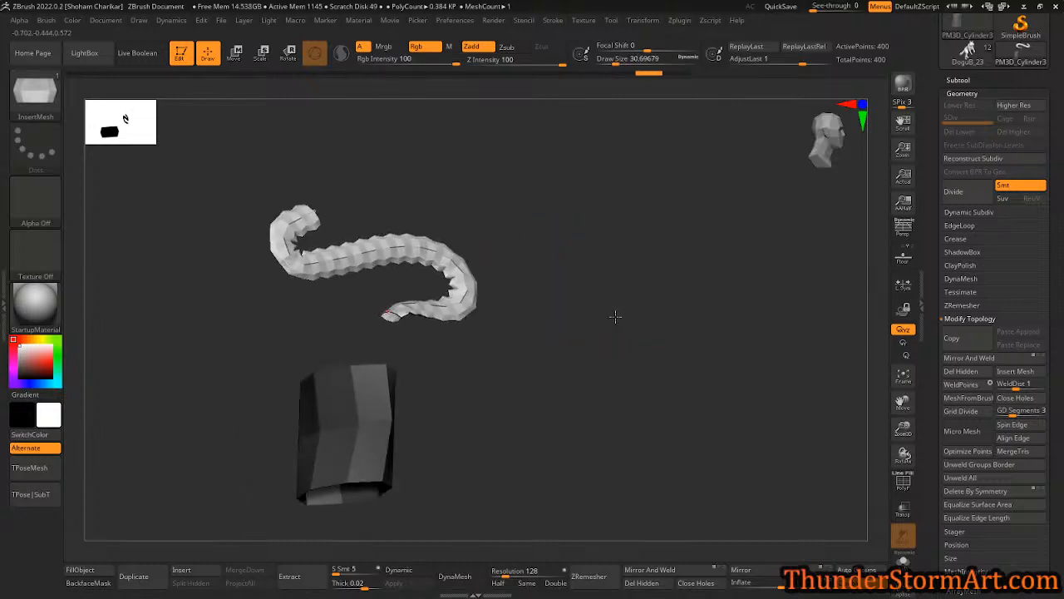
{"action": "key", "text": "ctrl+z"}
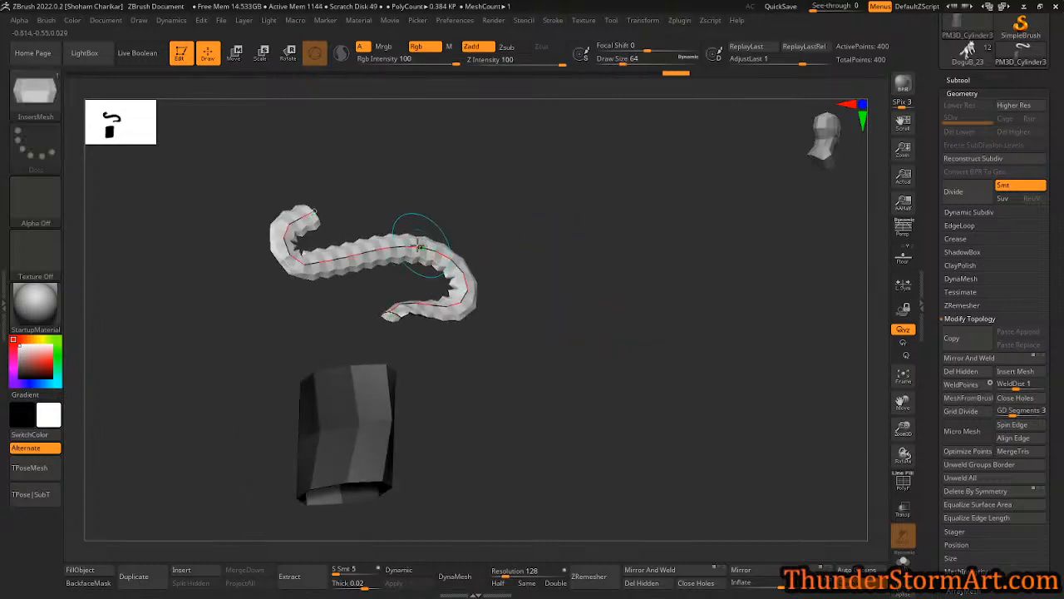
{"action": "mouse_move", "coordinate": [518, 220]}
{"action": "left_mouse_down"}
{"action": "mouse_move", "coordinate": [554, 221]}
{"action": "mouse_move", "coordinate": [591, 249]}
{"action": "mouse_move", "coordinate": [560, 258]}
{"action": "left_mouse_up"}
{"action": "left_click_drag", "start_coordinate": [302, 283], "coordinate": [431, 371], "text": "alt"}
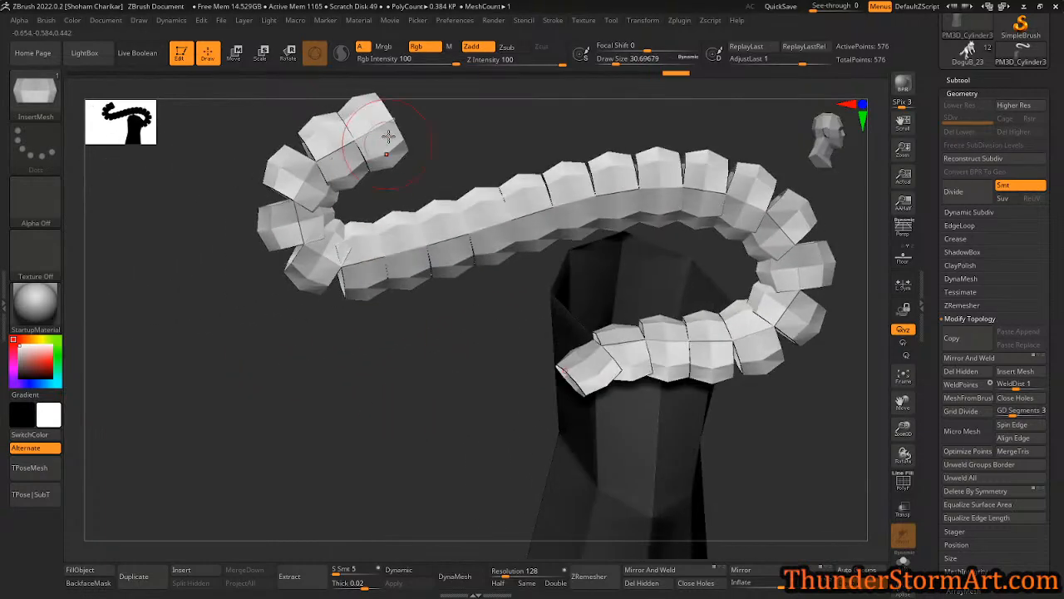
- Pull the chain's ends outward to reshape it from an S into a wide, shallow arc
{"action": "mouse_move", "coordinate": [400, 120]}
{"action": "left_mouse_down"}
{"action": "mouse_move", "coordinate": [524, 156]}
{"action": "mouse_move", "coordinate": [541, 175]}
{"action": "mouse_move", "coordinate": [720, 253]}
{"action": "mouse_move", "coordinate": [593, 155]}
{"action": "mouse_move", "coordinate": [515, 292]}
{"action": "mouse_move", "coordinate": [857, 216]}
{"action": "mouse_move", "coordinate": [204, 183]}
{"action": "mouse_move", "coordinate": [157, 160]}
{"action": "mouse_move", "coordinate": [93, 201]}
{"action": "left_mouse_up"}
{"action": "mouse_move", "coordinate": [461, 209]}
{"action": "left_mouse_down", "text": "alt"}
{"action": "mouse_move", "coordinate": [502, 226]}
{"action": "mouse_move", "coordinate": [398, 137]}
{"action": "left_mouse_up", "text": "alt"}
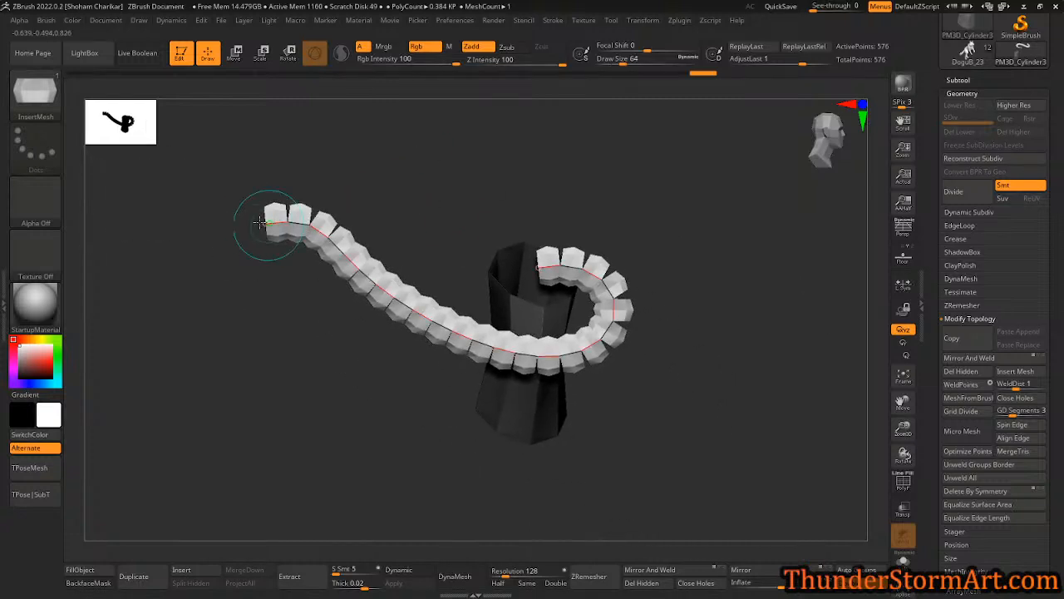
{"action": "mouse_move", "coordinate": [265, 223]}
{"action": "left_mouse_down"}
{"action": "mouse_move", "coordinate": [391, 413]}
{"action": "mouse_move", "coordinate": [737, 261]}
{"action": "mouse_move", "coordinate": [762, 275]}
{"action": "left_mouse_up"}
- Set the brush's Curve Res modifier to 4 and update the arc-shaped chain
{"action": "left_click", "coordinate": [47, 20]}
{"action": "scroll", "coordinate": [87, 299], "scroll_direction": "down", "scroll_amount": 5}
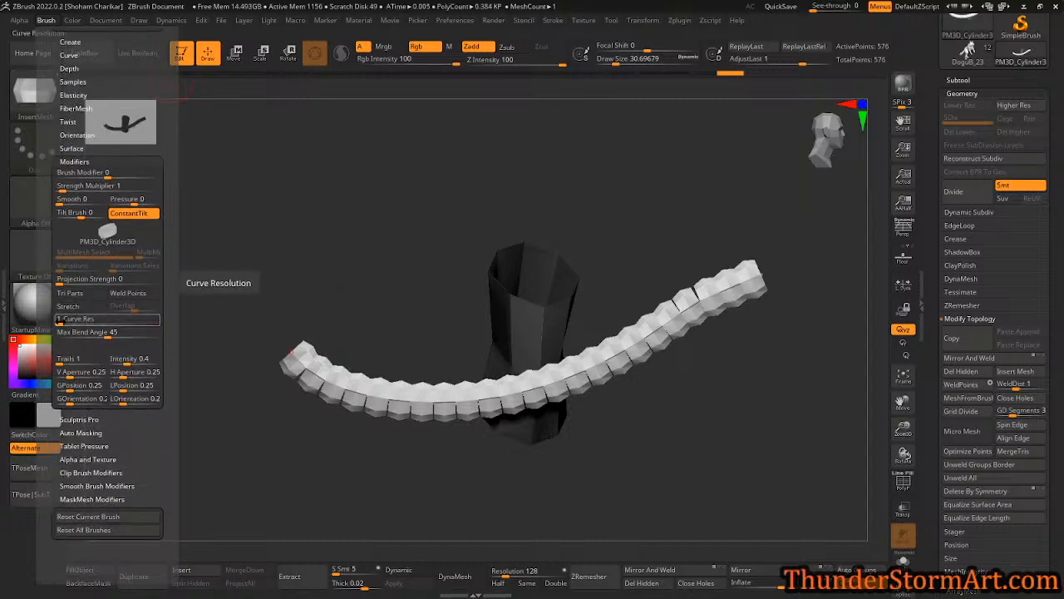
{"action": "left_click", "coordinate": [63, 322]}
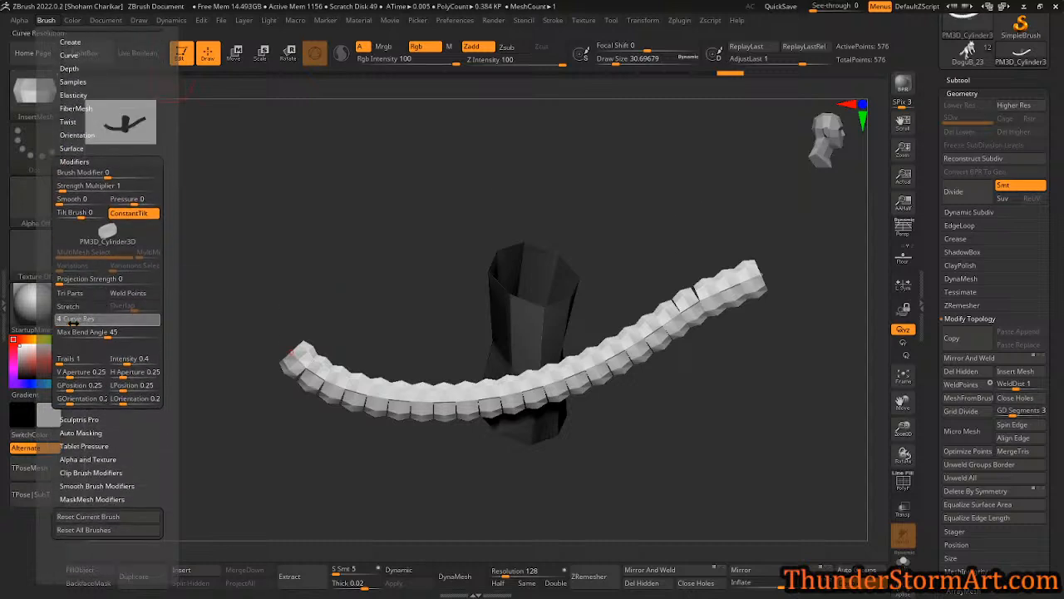
{"action": "left_click_drag", "start_coordinate": [688, 383], "coordinate": [596, 350], "text": "alt"}
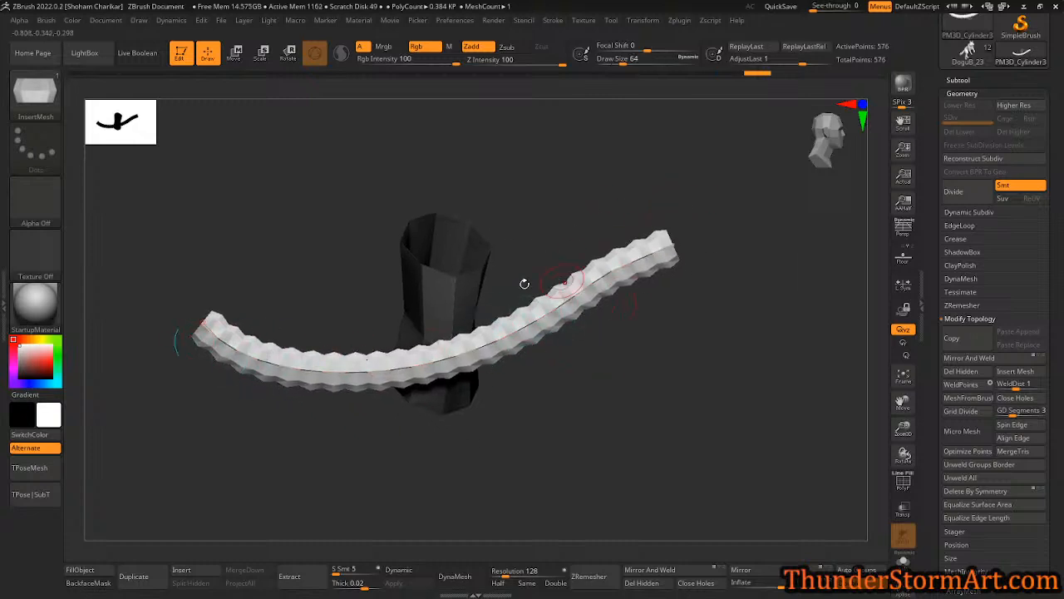
{"action": "left_click_drag", "start_coordinate": [649, 374], "coordinate": [358, 378]}
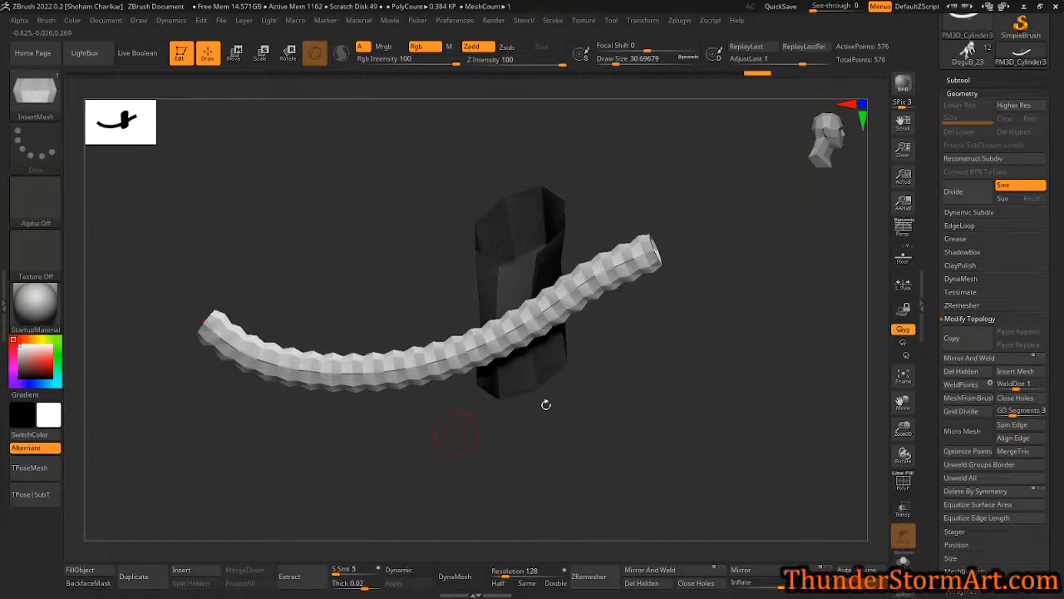
- Bend the far end of the segment chain sharply upward
{"action": "left_click_drag", "start_coordinate": [642, 235], "coordinate": [604, 157]}
{"action": "left_click_drag", "start_coordinate": [693, 242], "coordinate": [560, 218]}
- Lower the brush's Curve Res to 3 and to 2, updating the bent chain to compare its smoothness
{"action": "left_click", "coordinate": [47, 21]}
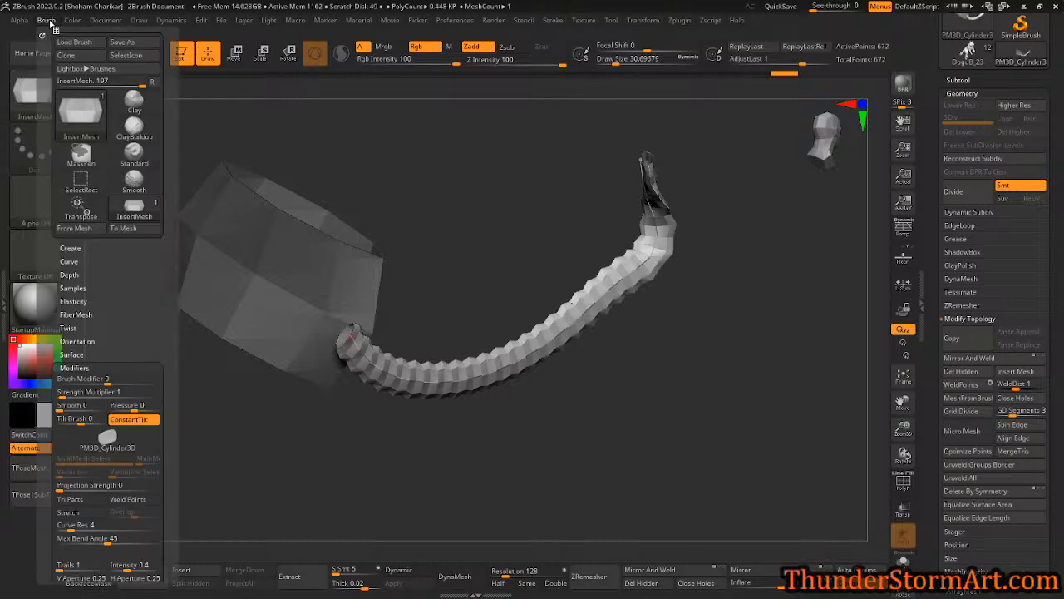
{"action": "scroll", "coordinate": [110, 337], "scroll_direction": "down", "scroll_amount": 5}
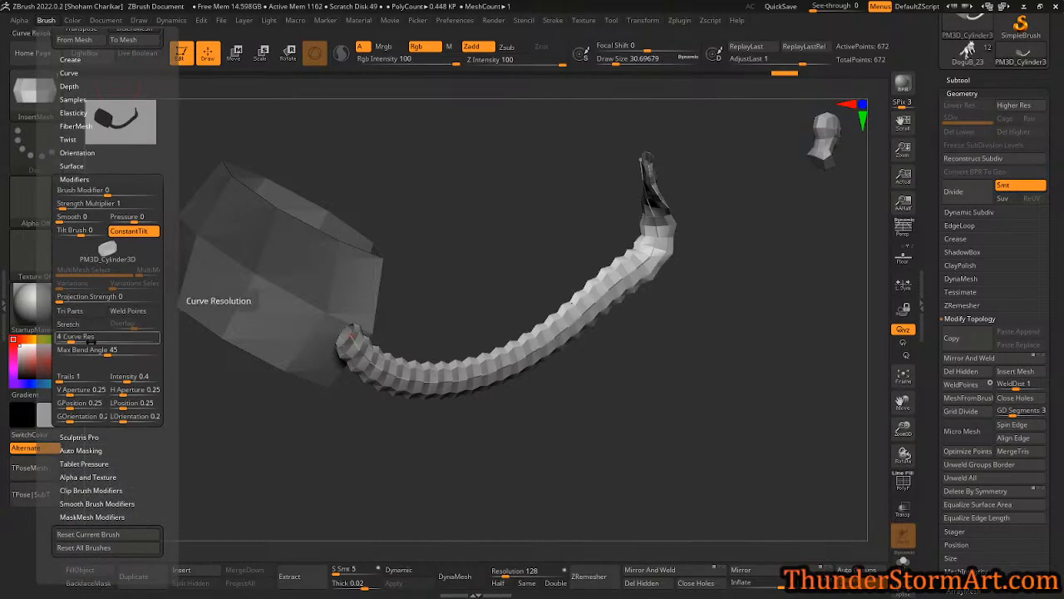
{"action": "left_click", "coordinate": [72, 341]}
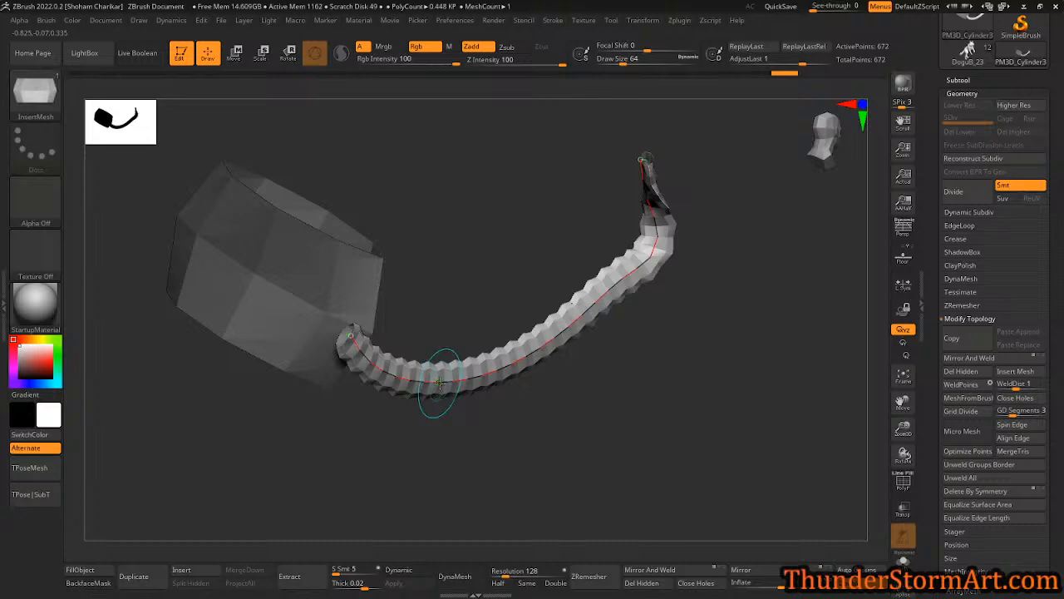
{"action": "left_click", "coordinate": [46, 21]}
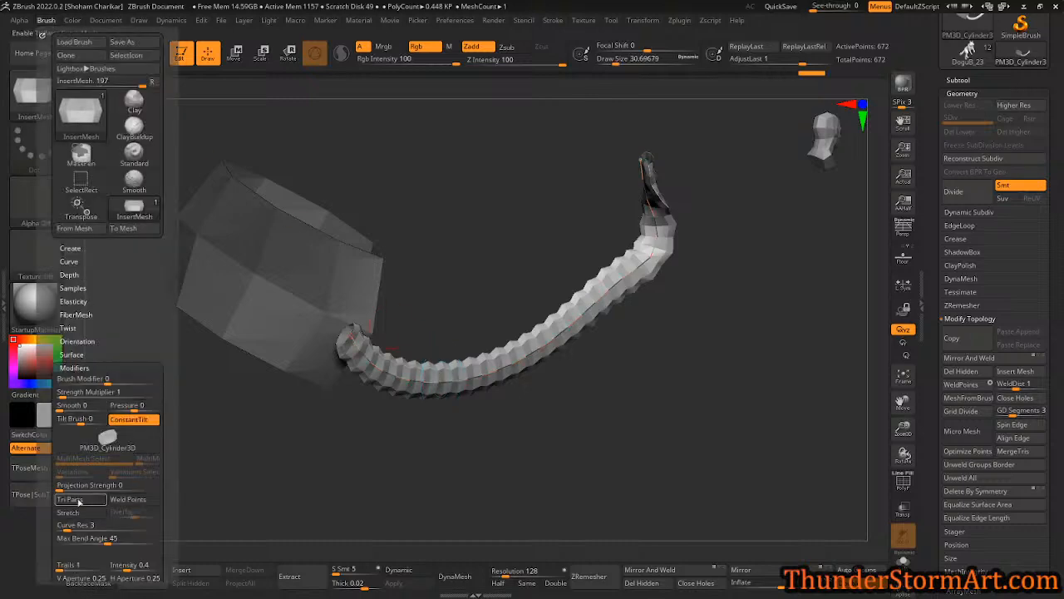
{"action": "left_click", "coordinate": [67, 527]}
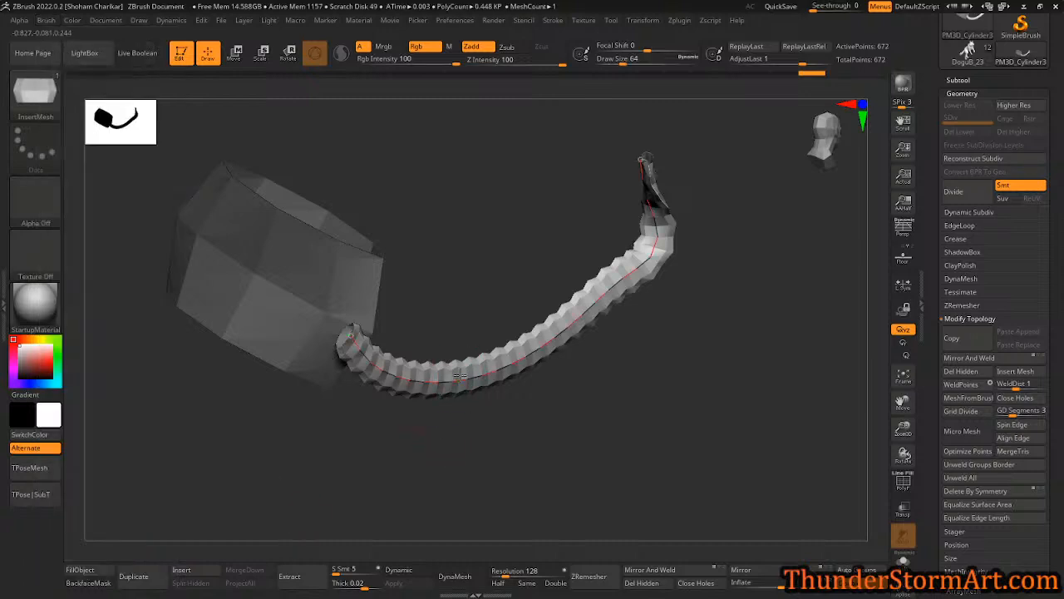
{"action": "left_click_drag", "start_coordinate": [532, 395], "coordinate": [515, 324]}
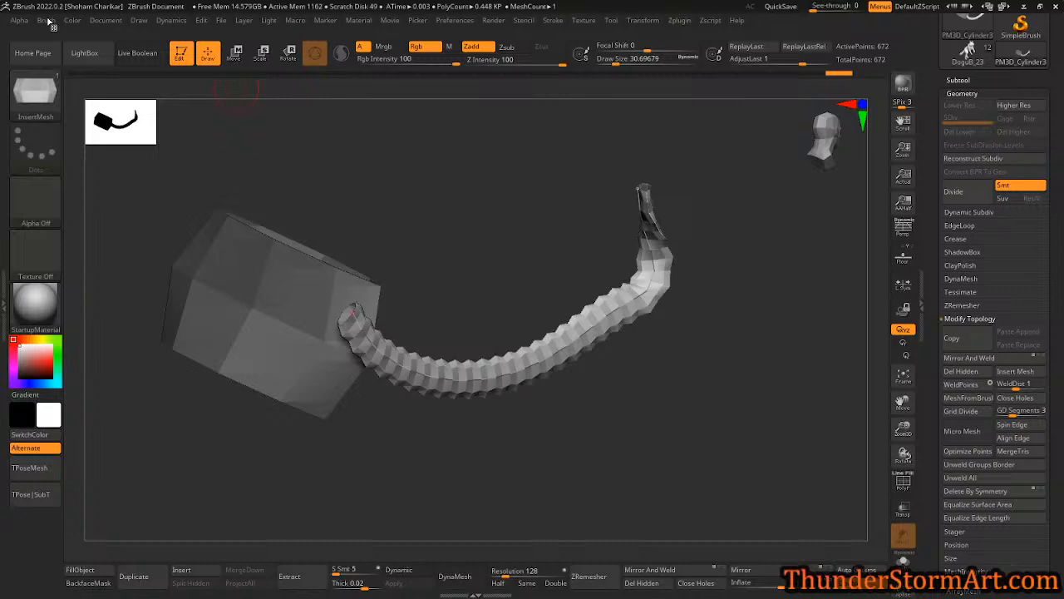
- Set the brush's Curve Res to 1 and update the bent chain
{"action": "left_click", "coordinate": [47, 20]}
{"action": "scroll", "coordinate": [172, 452], "scroll_direction": "down", "scroll_amount": 3}
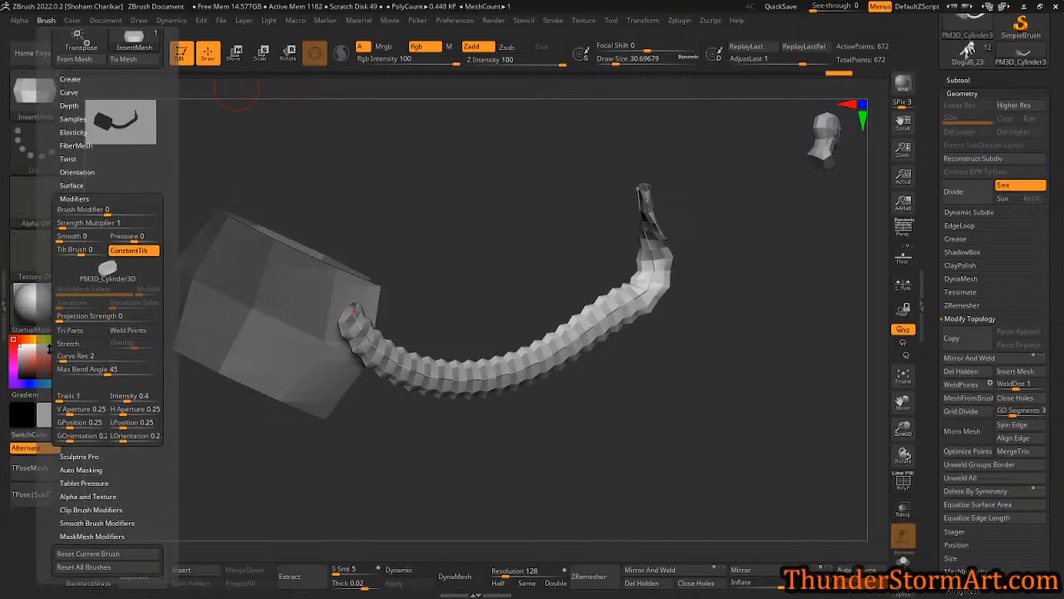
{"action": "left_click", "coordinate": [517, 359]}
{"action": "mouse_move", "coordinate": [603, 358]}
{"action": "left_mouse_down"}
{"action": "mouse_move", "coordinate": [639, 342]}
{"action": "mouse_move", "coordinate": [623, 366]}
{"action": "mouse_move", "coordinate": [706, 238]}
{"action": "mouse_move", "coordinate": [688, 349]}
{"action": "left_mouse_up"}
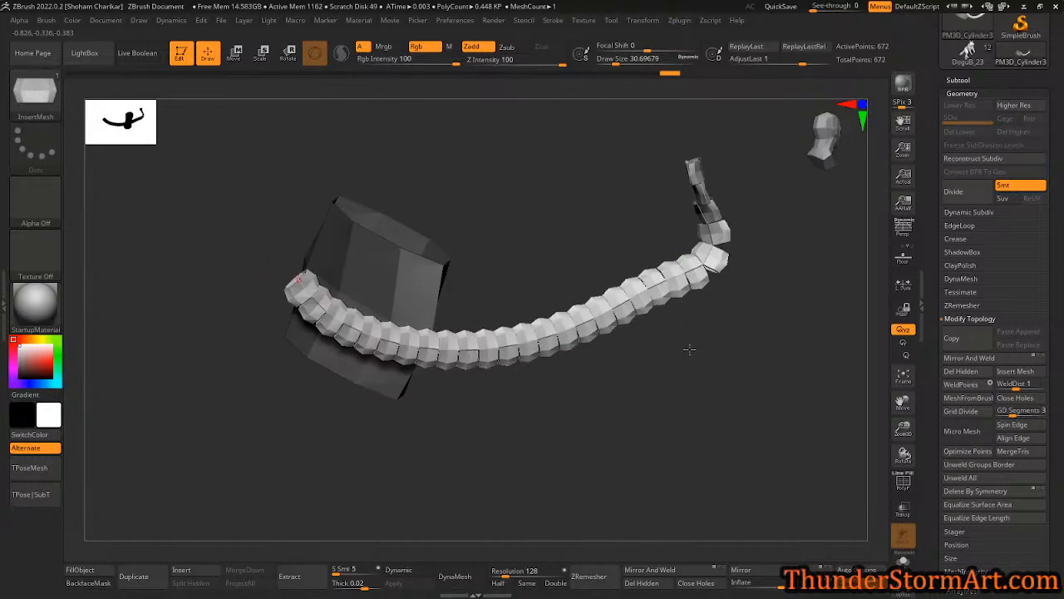
- Turn on Stretch in the brush modifiers and update the chain so its segments fit the curve spacing
{"action": "left_click", "coordinate": [46, 21]}
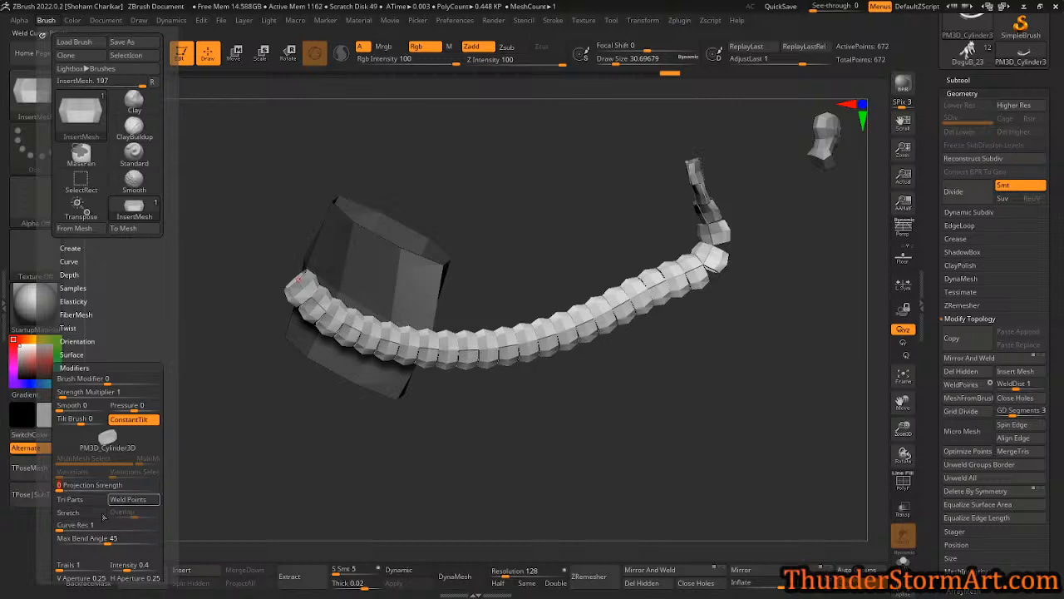
{"action": "left_click", "coordinate": [71, 513]}
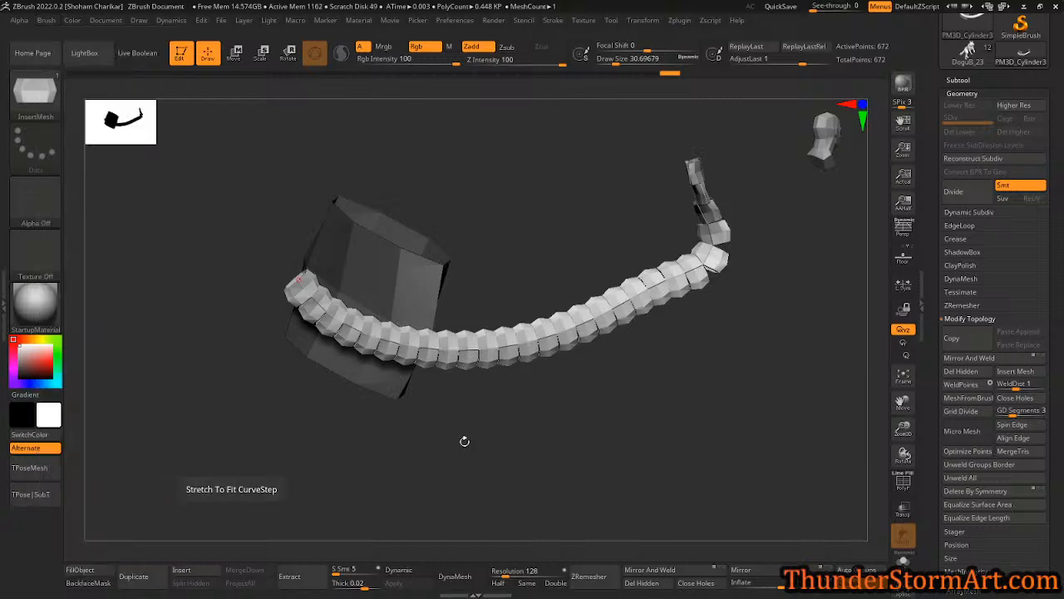
{"action": "left_click", "coordinate": [470, 350]}
{"action": "mouse_move", "coordinate": [590, 370]}
{"action": "left_mouse_down"}
{"action": "mouse_move", "coordinate": [553, 366]}
{"action": "mouse_move", "coordinate": [601, 365]}
{"action": "mouse_move", "coordinate": [586, 366]}
{"action": "left_mouse_up"}
{"action": "left_click_drag", "start_coordinate": [234, 214], "coordinate": [530, 366]}
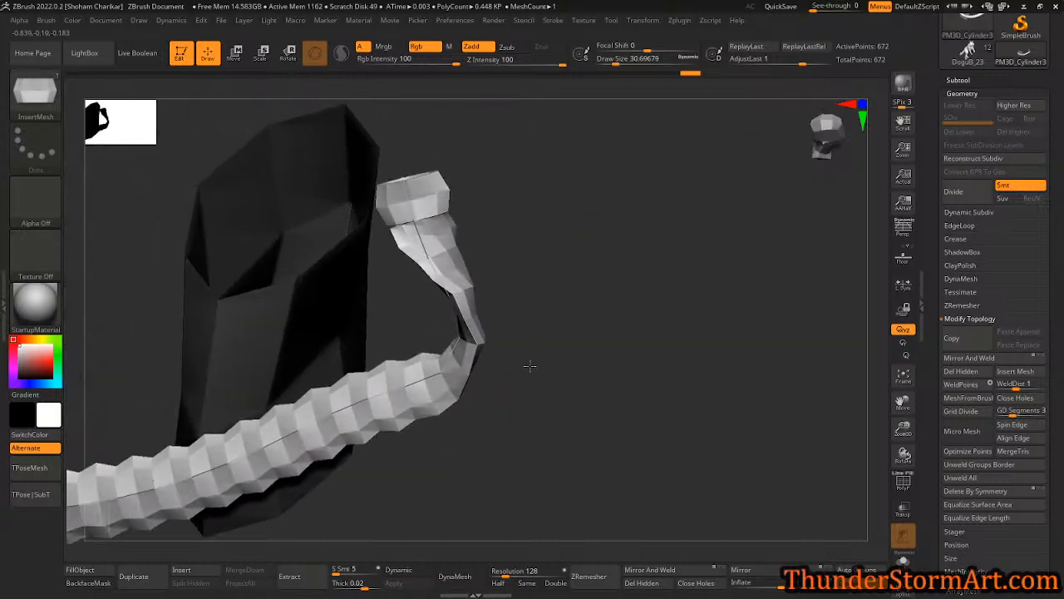
{"action": "left_click_drag", "start_coordinate": [583, 279], "coordinate": [660, 358], "text": "alt"}
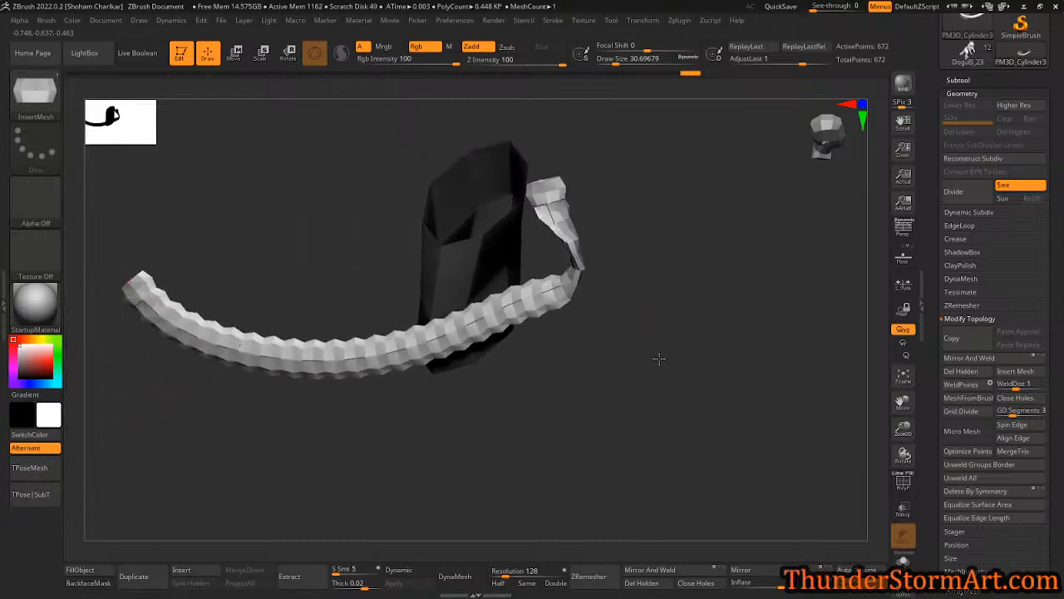
- Review the Weld Points modifier and examine the joints between segments along the stretched chain
{"action": "left_click", "coordinate": [45, 22]}
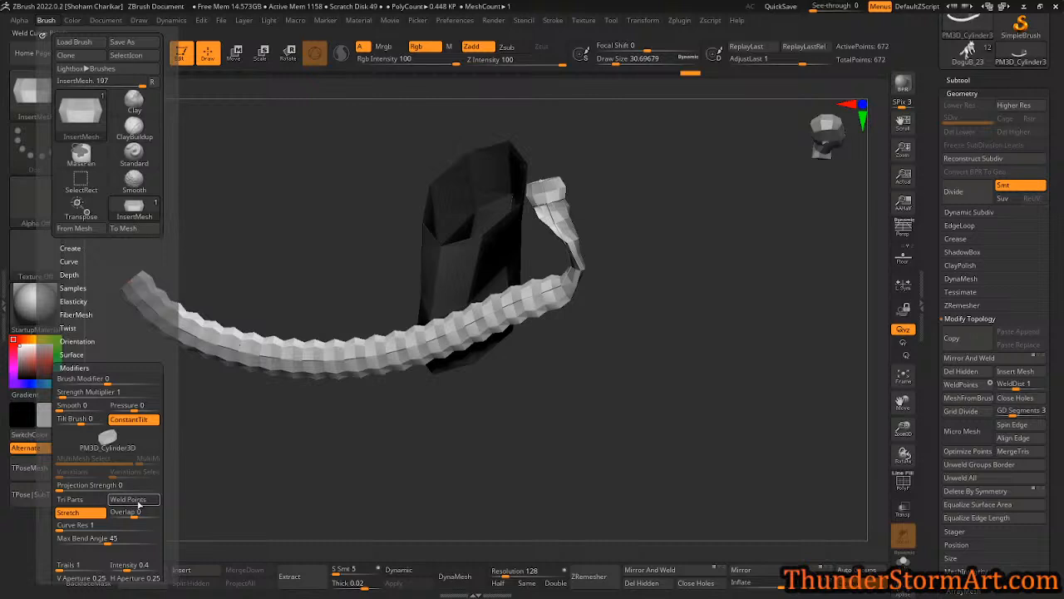
{"action": "left_click_drag", "start_coordinate": [541, 348], "coordinate": [624, 391]}
{"action": "left_click_drag", "start_coordinate": [690, 331], "coordinate": [494, 216]}
{"action": "left_click_drag", "start_coordinate": [346, 262], "coordinate": [695, 209], "text": "alt"}
{"action": "left_click_drag", "start_coordinate": [461, 273], "coordinate": [509, 251]}
{"action": "left_click_drag", "start_coordinate": [504, 252], "coordinate": [50, 314], "text": "alt"}
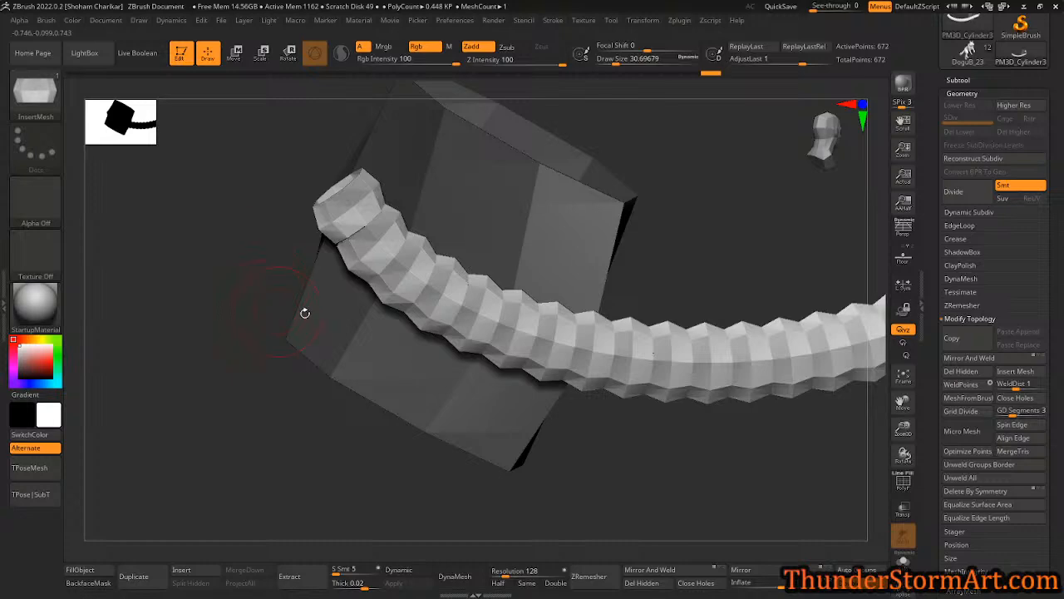
- Turn on perspective and inspect the open seam beside the chain's end segment
{"action": "key", "text": "p"}
{"action": "left_click_drag", "start_coordinate": [395, 301], "coordinate": [125, 208], "text": "alt"}
{"action": "mouse_move", "coordinate": [499, 374]}
{"action": "left_mouse_down"}
{"action": "mouse_move", "coordinate": [478, 400]}
{"action": "mouse_move", "coordinate": [546, 342]}
{"action": "mouse_move", "coordinate": [524, 249]}
{"action": "left_mouse_up"}
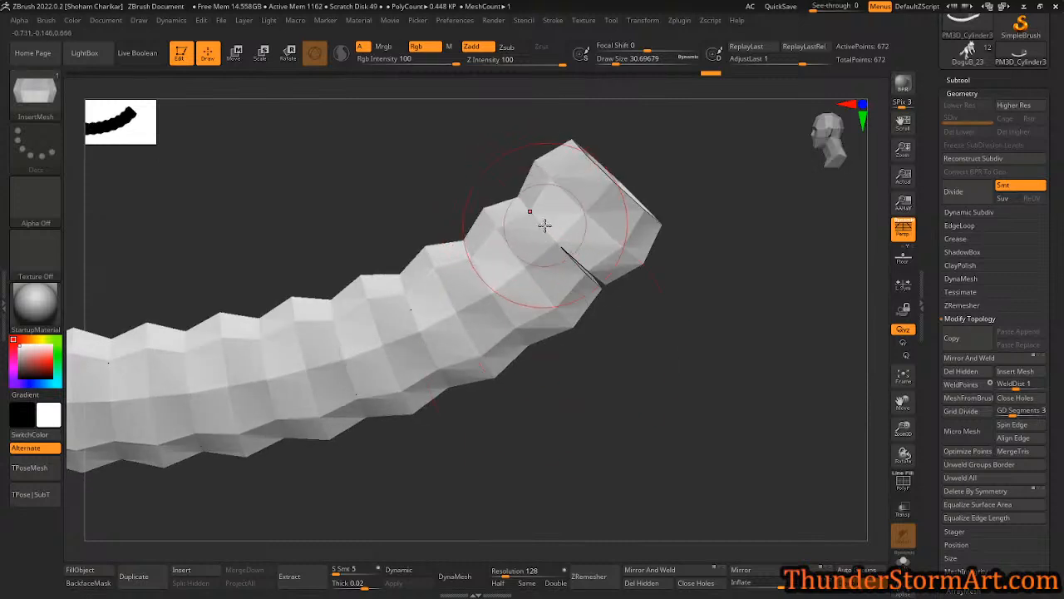
{"action": "left_click_drag", "start_coordinate": [663, 362], "coordinate": [614, 356]}
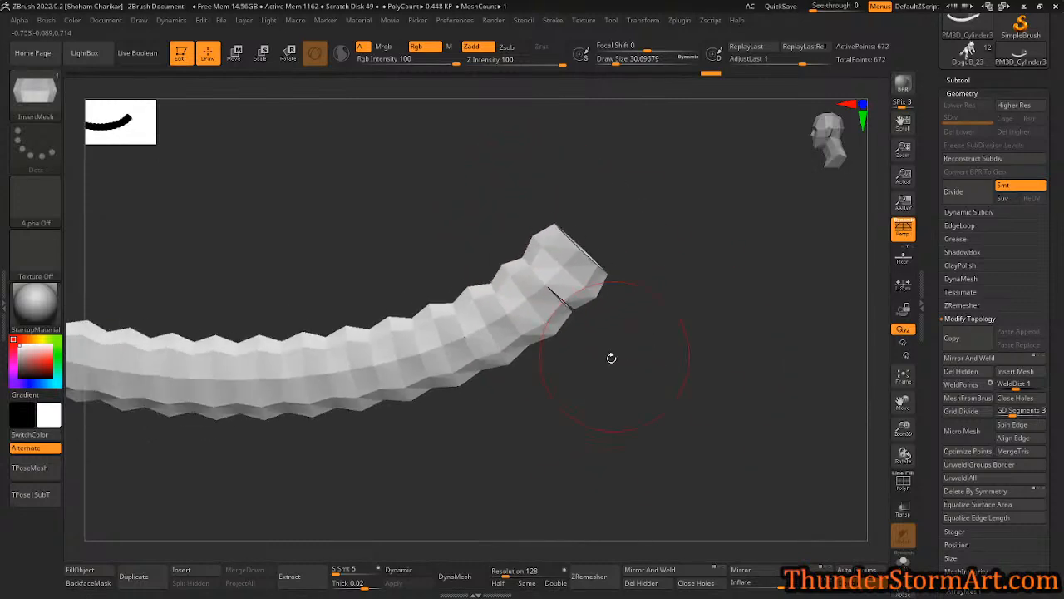
{"action": "mouse_move", "coordinate": [500, 423]}
{"action": "left_mouse_down", "text": "alt"}
{"action": "mouse_move", "coordinate": [563, 403]}
{"action": "mouse_move", "coordinate": [501, 408]}
{"action": "left_mouse_up", "text": "alt"}
- Enlarge the brush to a draw size of about 59 and try smoothing along the chain's segments
{"action": "key", "text": "s"}
{"action": "left_click_drag", "start_coordinate": [505, 411], "coordinate": [586, 395], "text": "alt"}
{"action": "left_click_drag", "start_coordinate": [456, 349], "coordinate": [614, 263], "text": "shift"}
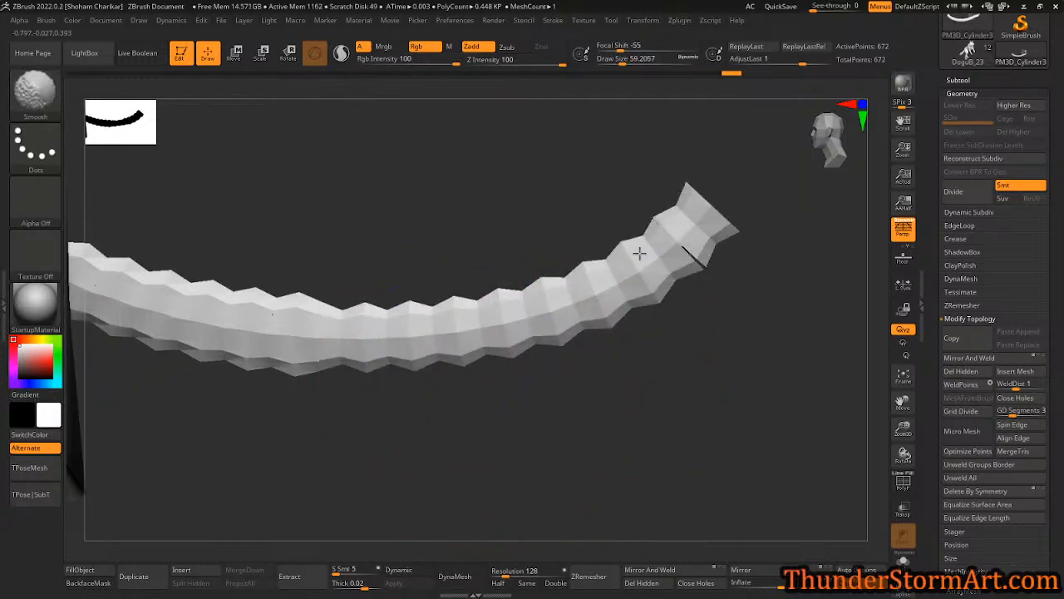
{"action": "left_click_drag", "start_coordinate": [283, 329], "coordinate": [159, 308], "text": "shift"}
{"action": "mouse_move", "coordinate": [354, 454]}
{"action": "left_mouse_down", "text": "alt"}
{"action": "mouse_move", "coordinate": [513, 447]}
{"action": "mouse_move", "coordinate": [517, 435]}
{"action": "mouse_move", "coordinate": [554, 451]}
{"action": "mouse_move", "coordinate": [577, 442]}
{"action": "mouse_move", "coordinate": [468, 439]}
{"action": "mouse_move", "coordinate": [302, 306]}
{"action": "mouse_move", "coordinate": [789, 232]}
{"action": "mouse_move", "coordinate": [523, 321]}
{"action": "left_mouse_up", "text": "alt"}
- Undo the smoothing, try another smoothing stroke near the chain's end, and undo that as well
{"action": "key", "text": "ctrl+z"}
{"action": "key", "text": "ctrl+z"}
{"action": "key", "text": "ctrl+z"}
{"action": "key", "text": "ctrl+z"}
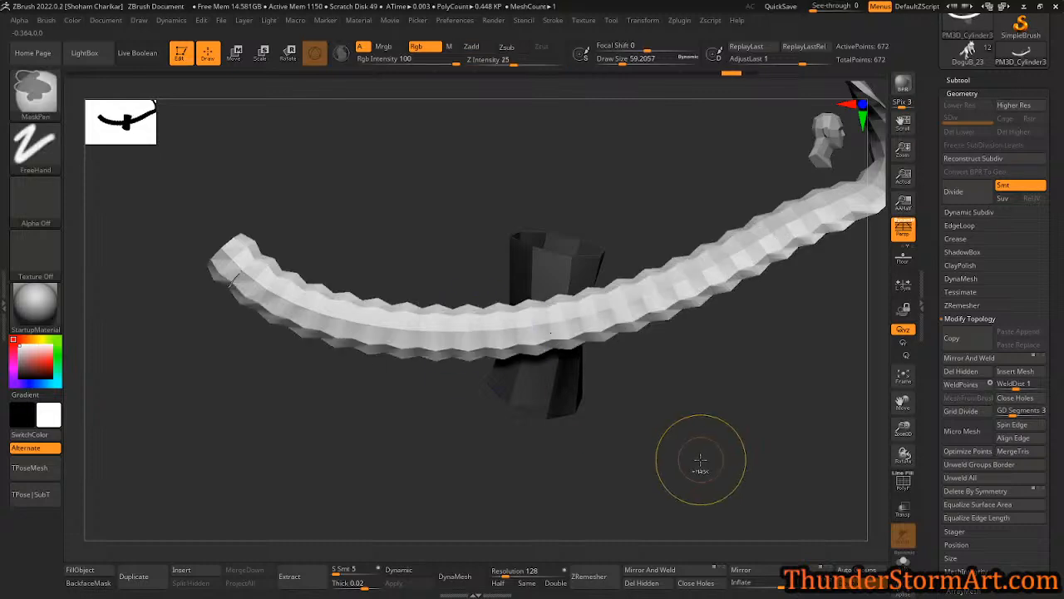
{"action": "left_click_drag", "start_coordinate": [708, 411], "coordinate": [570, 424], "text": "alt"}
{"action": "mouse_move", "coordinate": [683, 368]}
{"action": "left_mouse_down", "text": "alt"}
{"action": "mouse_move", "coordinate": [682, 390]}
{"action": "mouse_move", "coordinate": [801, 420]}
{"action": "left_mouse_up", "text": "alt"}
{"action": "left_click_drag", "start_coordinate": [249, 375], "coordinate": [217, 345], "text": "shift"}
{"action": "key", "text": "ctrl+z"}
- Apply Auto Groups to the chain to give each unconnected piece its own polygroup
{"action": "scroll", "coordinate": [1035, 316], "scroll_direction": "down", "scroll_amount": 3}
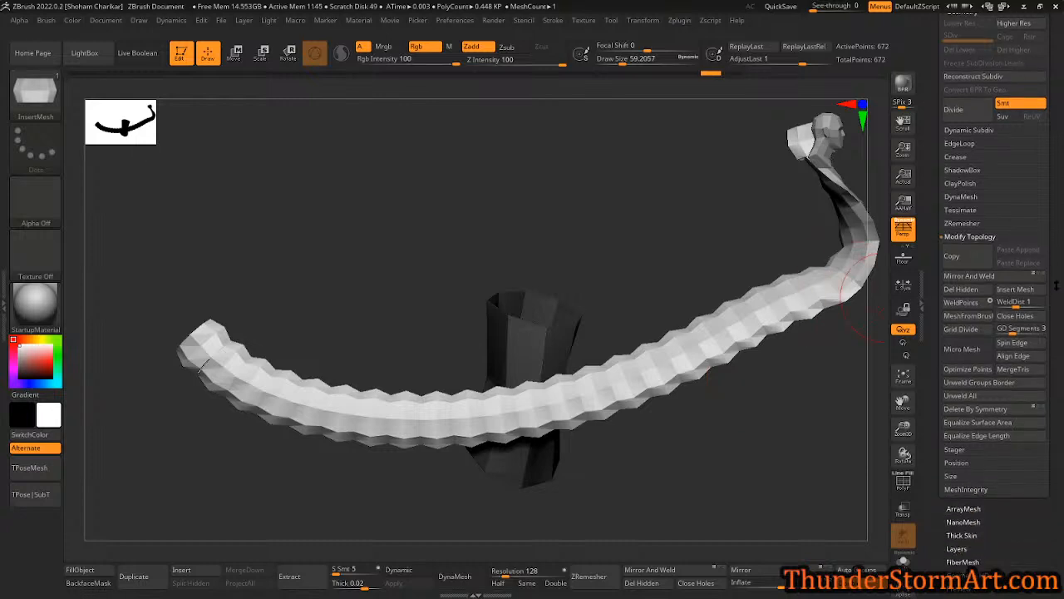
{"action": "scroll", "coordinate": [1041, 493], "scroll_direction": "down", "scroll_amount": 4}
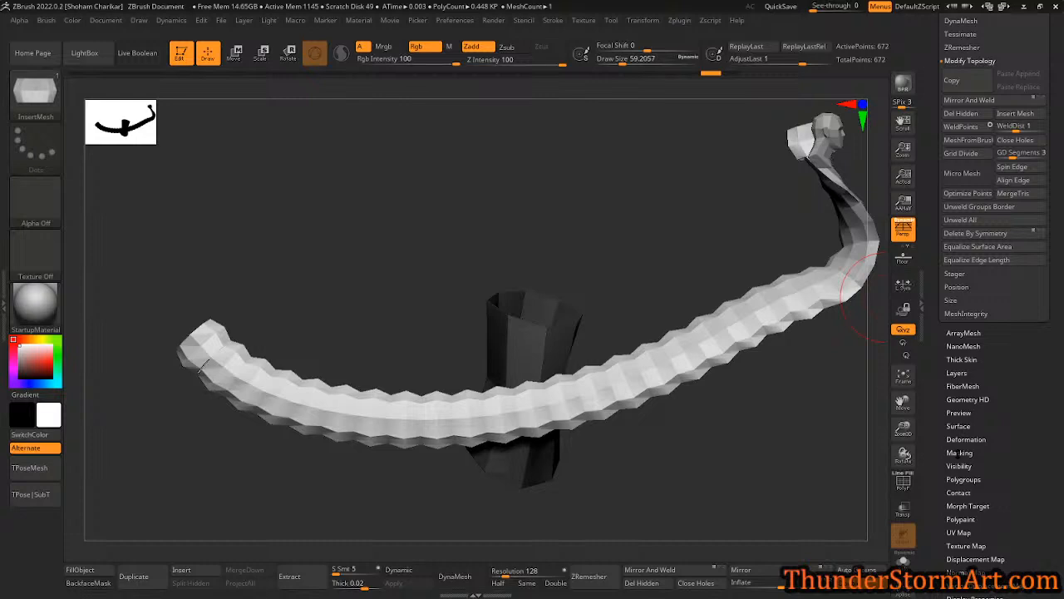
{"action": "left_click", "coordinate": [963, 479]}
{"action": "left_click", "coordinate": [982, 482]}
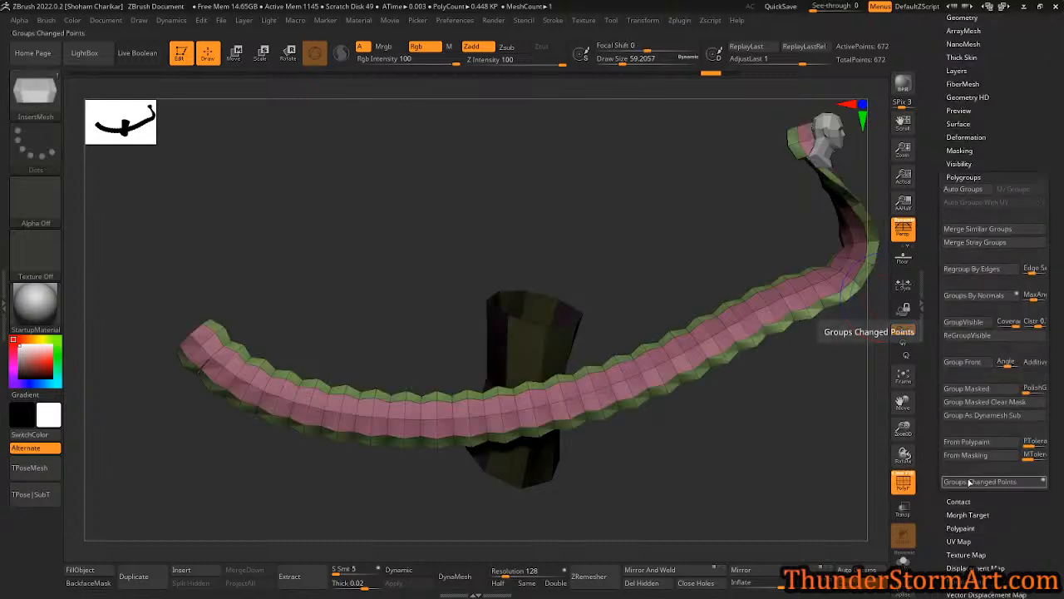
{"action": "left_click", "coordinate": [963, 190]}
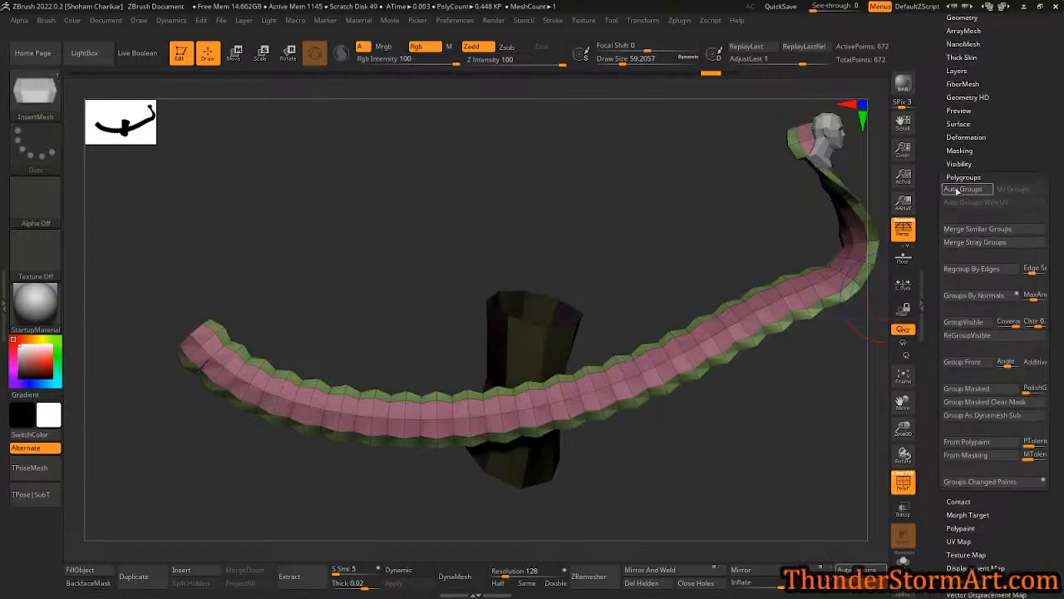
- Isolate individual end segments by polygroup, move them away from the chain, and clear the mask
{"action": "left_click_drag", "start_coordinate": [732, 392], "coordinate": [792, 381]}
{"action": "left_click_drag", "start_coordinate": [297, 393], "coordinate": [424, 237]}
{"action": "key", "text": "w"}
{"action": "left_click", "coordinate": [331, 296], "text": "ctrl"}
{"action": "left_click", "coordinate": [395, 341], "text": "ctrl"}
{"action": "key", "text": "q"}
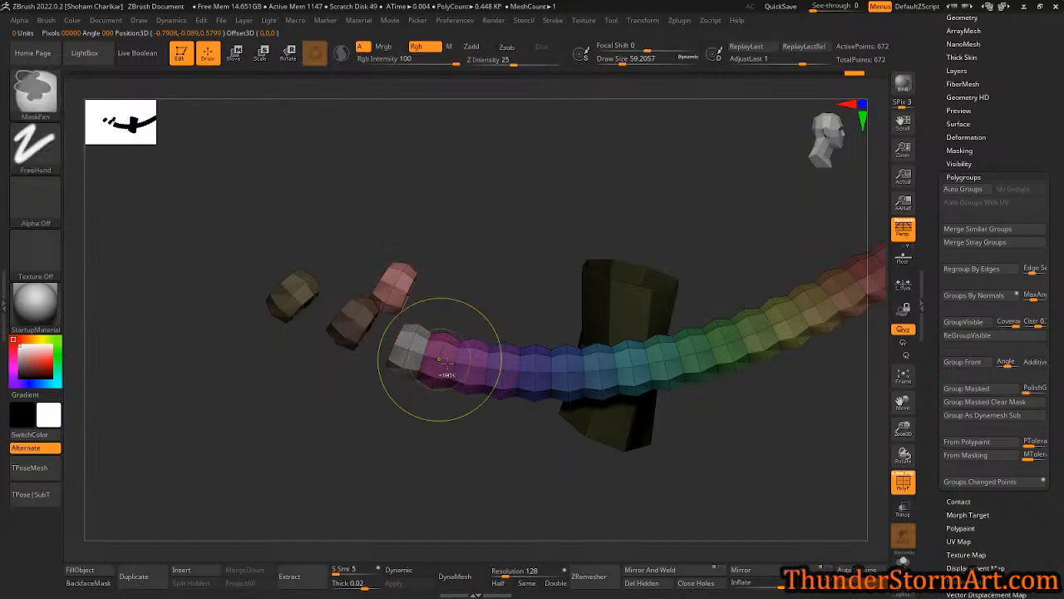
{"action": "key", "text": "w"}
{"action": "left_click", "coordinate": [453, 360], "text": "ctrl"}
{"action": "left_click_drag", "start_coordinate": [459, 298], "coordinate": [452, 329]}
{"action": "left_click_drag", "start_coordinate": [497, 203], "coordinate": [559, 238], "text": "ctrl"}
- Hide the polygroup wireframe and activate Dynamic Subdiv to examine the unwelded segments along the chain
{"action": "left_click_drag", "start_coordinate": [585, 180], "coordinate": [473, 185], "text": "alt"}
{"action": "key", "text": "shift+f"}
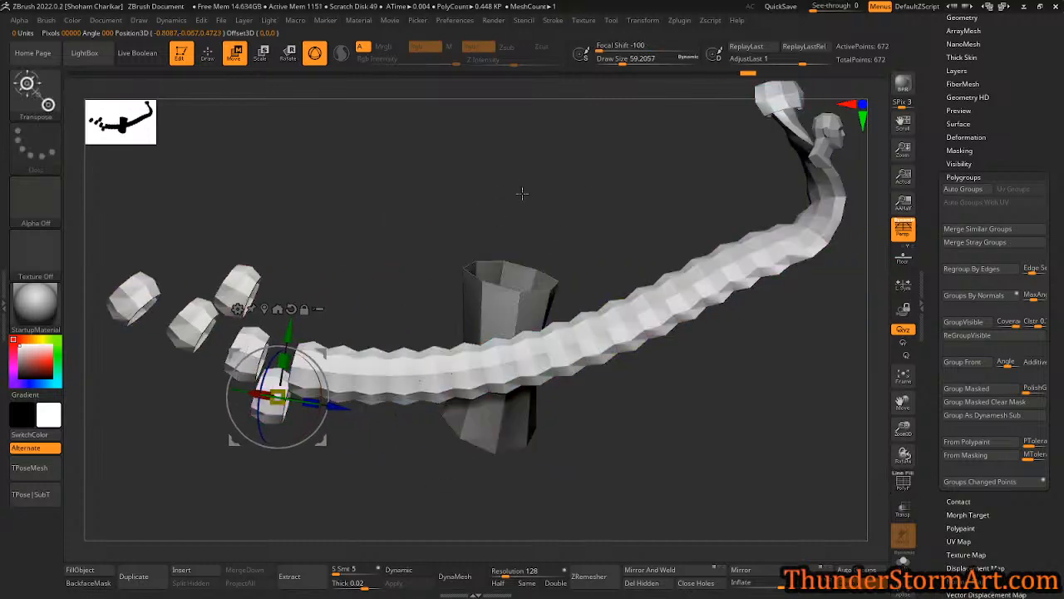
{"action": "key", "text": "d"}
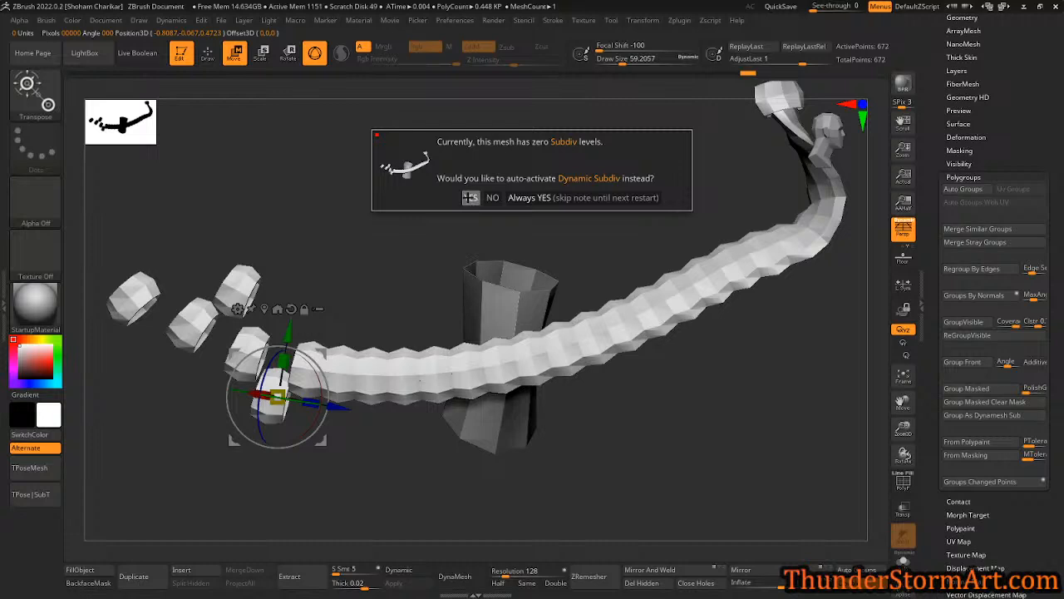
{"action": "left_click", "coordinate": [471, 197]}
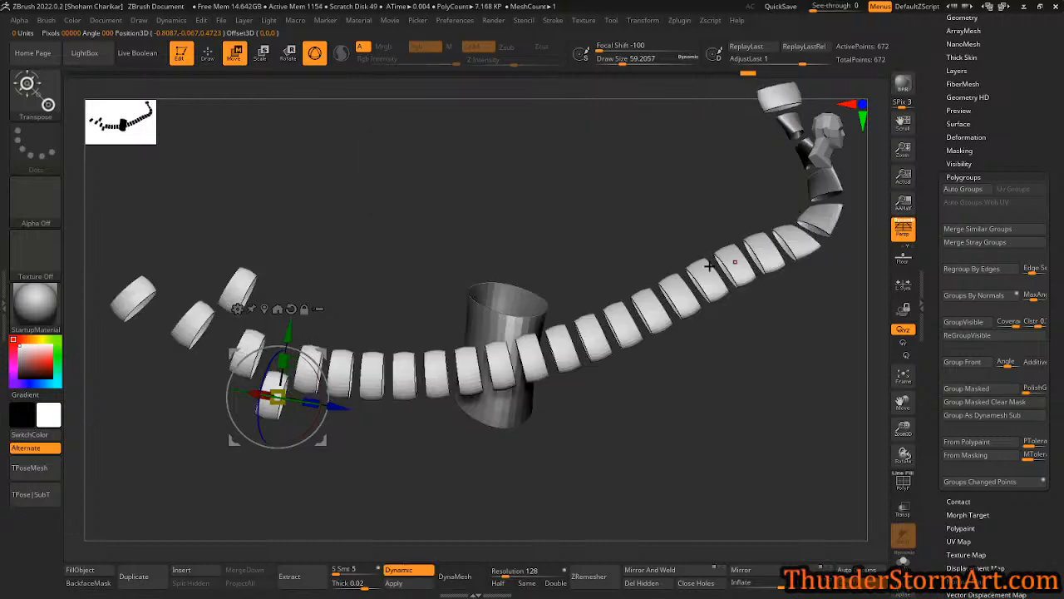
{"action": "left_click_drag", "start_coordinate": [761, 397], "coordinate": [703, 421]}
{"action": "left_click_drag", "start_coordinate": [555, 399], "coordinate": [746, 414], "text": "alt"}
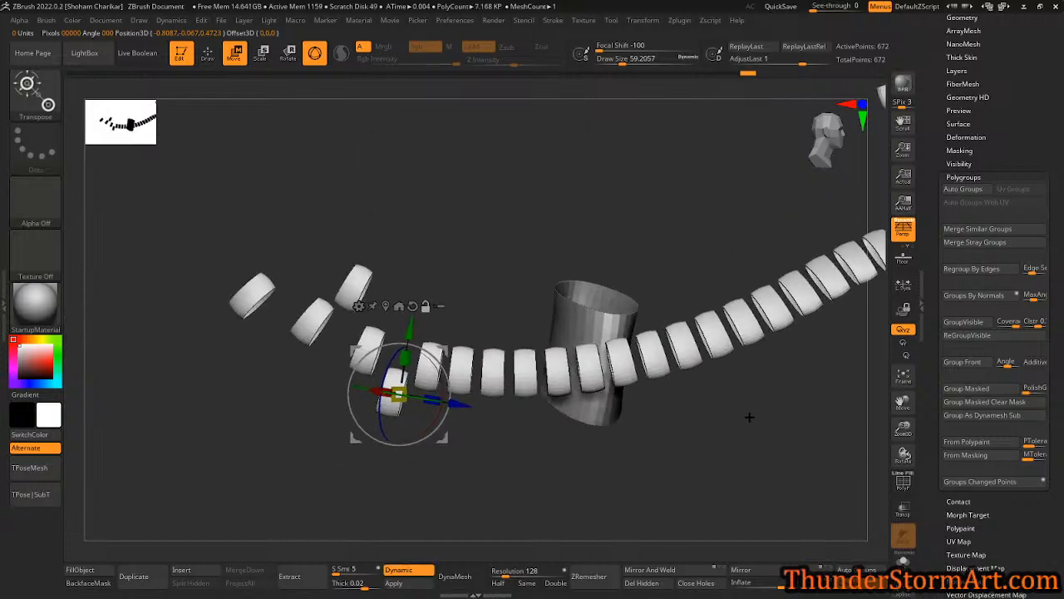
- Undo the segment moves, masks and polygrouping back to the original bent chain
{"action": "key", "text": "ctrl+z"}
{"action": "key", "text": "ctrl+z"}
{"action": "key", "text": "ctrl+z"}
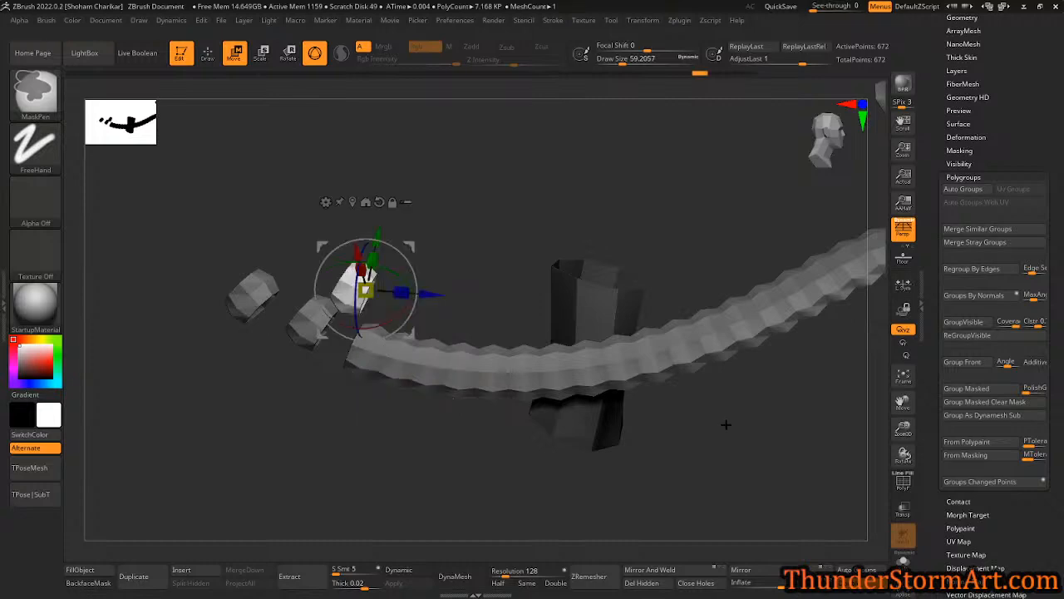
{"action": "key", "text": "ctrl+z"}
{"action": "key", "text": "ctrl+z"}
{"action": "key", "text": "ctrl+z"}
{"action": "key", "text": "ctrl+z"}
{"action": "key", "text": "ctrl+z"}
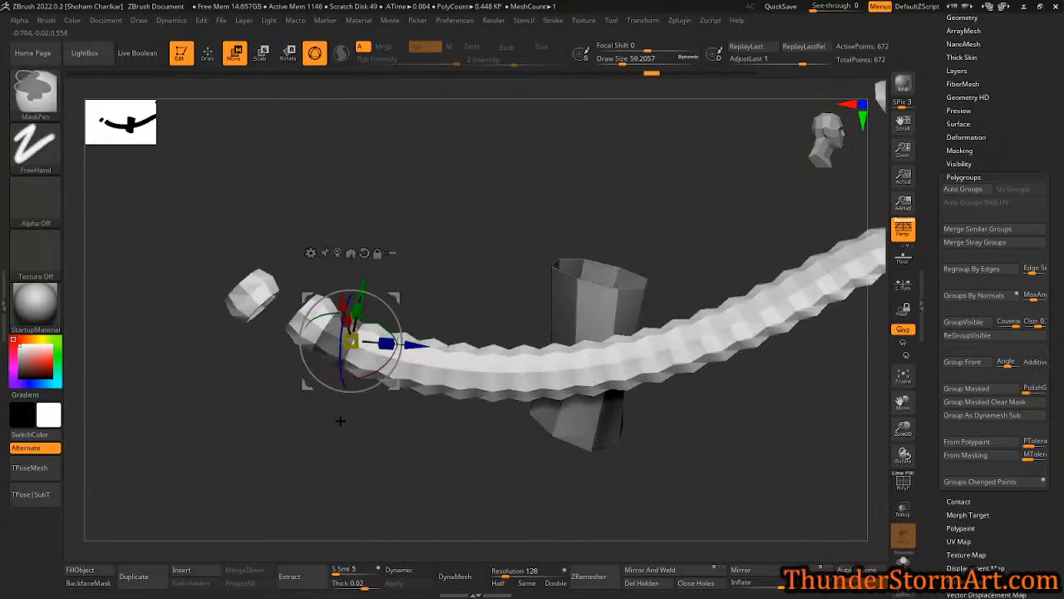
{"action": "key", "text": "ctrl+z"}
{"action": "key", "text": "ctrl+z"}
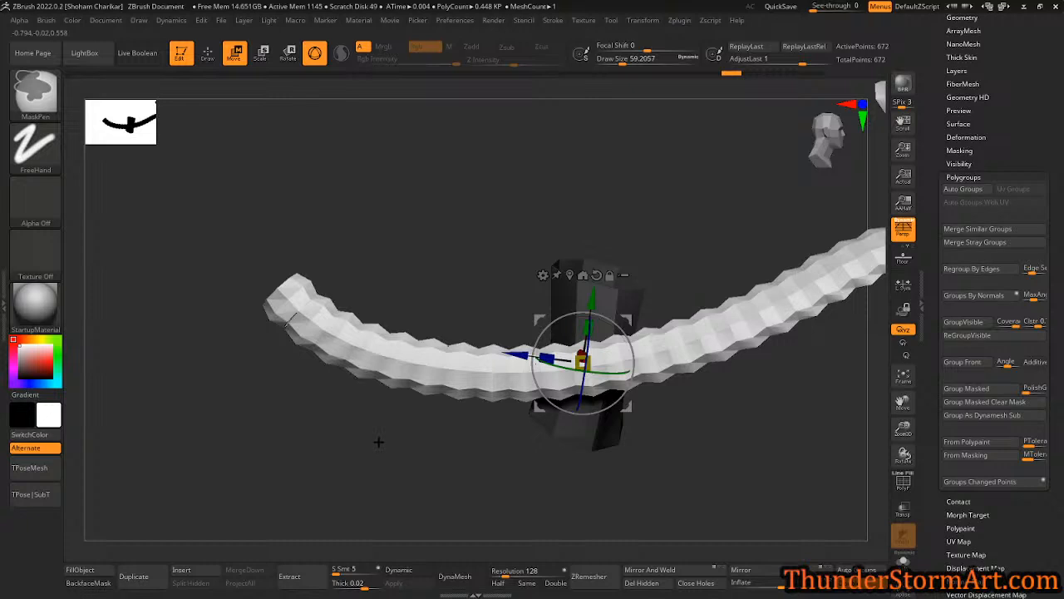
{"action": "key", "text": "ctrl+z"}
{"action": "key", "text": "ctrl+z"}
{"action": "key", "text": "ctrl+z"}
{"action": "key", "text": "ctrl+z"}
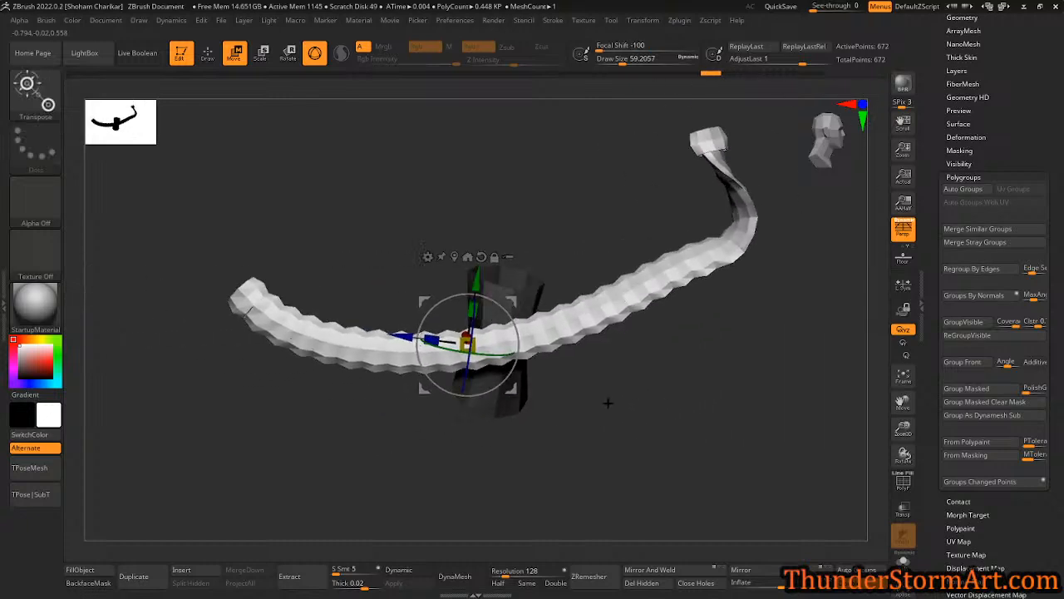
- Return to Draw mode, switch to the ZModeler brush and set its draw size to about 7.5
{"action": "key", "text": "q"}
{"action": "mouse_move", "coordinate": [435, 401]}
{"action": "left_mouse_down", "text": "alt"}
{"action": "mouse_move", "coordinate": [466, 403]}
{"action": "mouse_move", "coordinate": [378, 415]}
{"action": "mouse_move", "coordinate": [414, 419]}
{"action": "mouse_move", "coordinate": [430, 438]}
{"action": "mouse_move", "coordinate": [338, 176]}
{"action": "left_mouse_up", "text": "alt"}
{"action": "left_click_drag", "start_coordinate": [286, 305], "coordinate": [299, 377]}
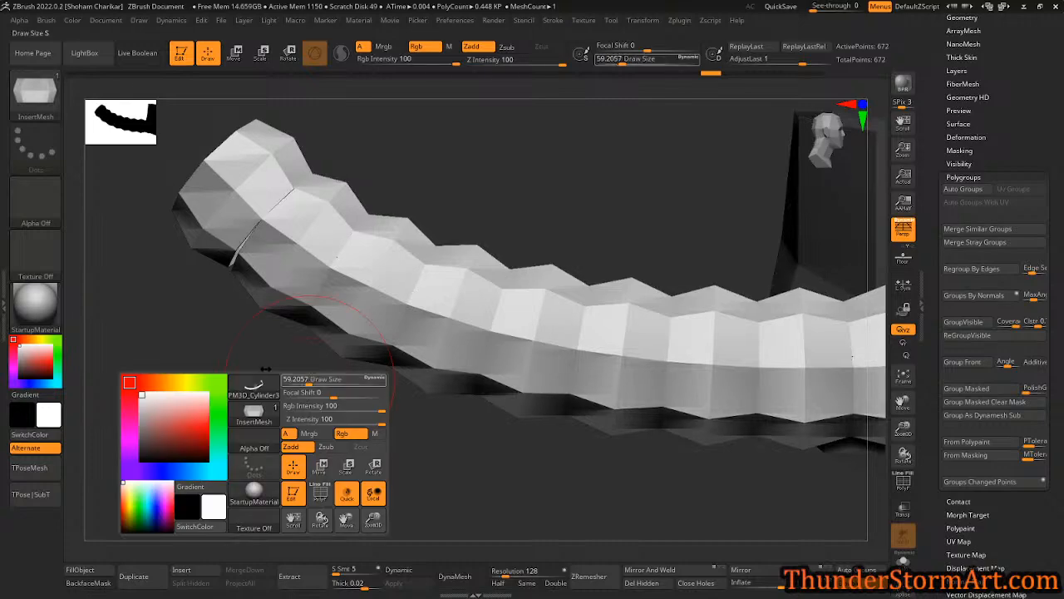
{"action": "key", "text": "b"}
{"action": "key", "text": "z"}
{"action": "key", "text": "m"}
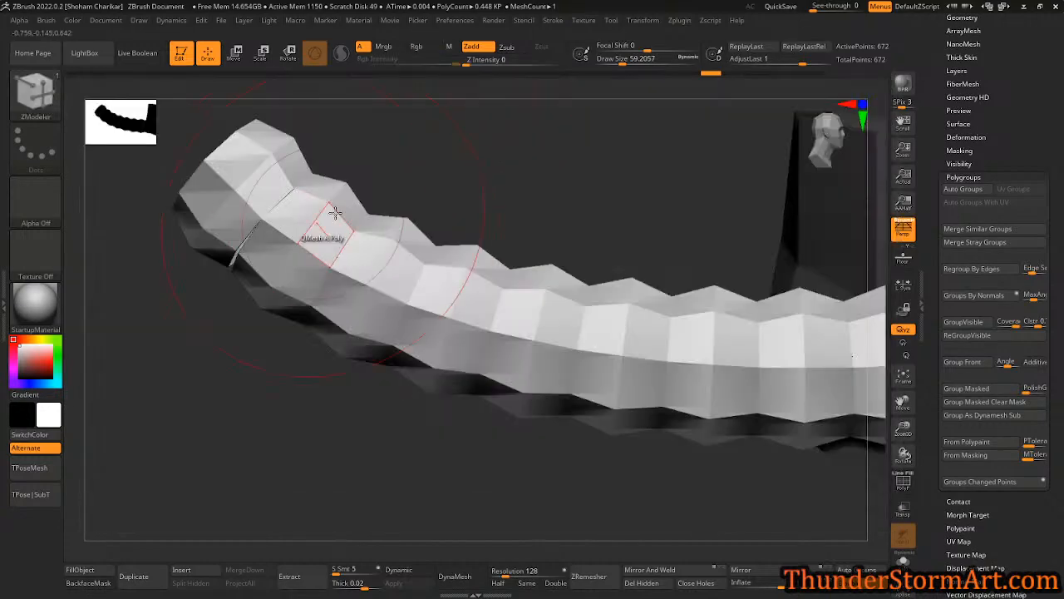
{"action": "key", "text": "s"}
{"action": "mouse_move", "coordinate": [441, 152]}
{"action": "left_mouse_down", "text": "alt"}
{"action": "mouse_move", "coordinate": [477, 175]}
{"action": "mouse_move", "coordinate": [407, 281]}
{"action": "mouse_move", "coordinate": [435, 318]}
{"action": "left_mouse_up", "text": "alt"}
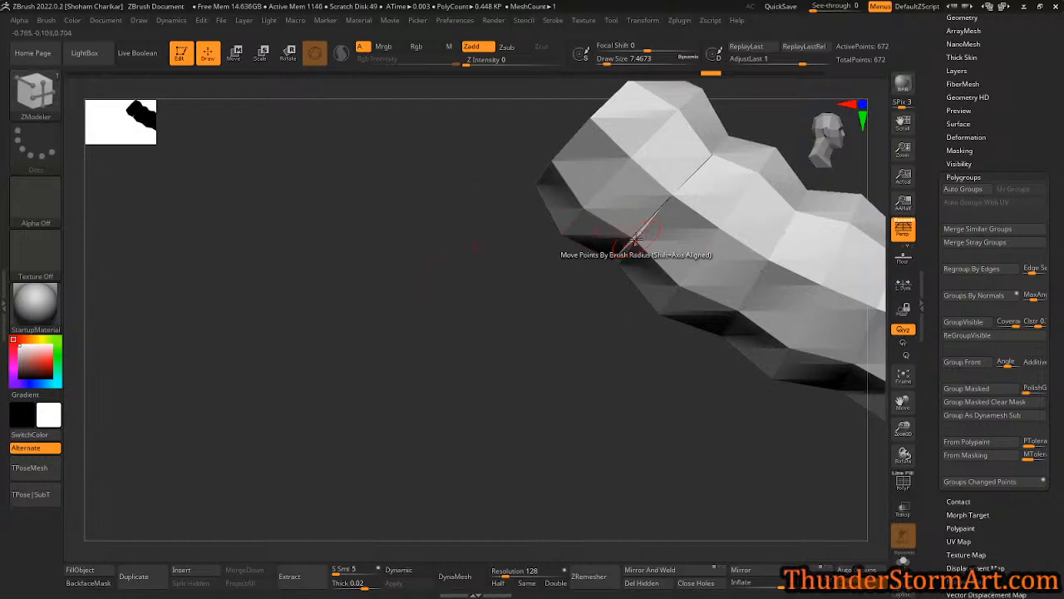
- Set the ZModeler point action to Stitch and focus on the open seam beside the end segment
{"action": "right_click_drag", "start_coordinate": [586, 252], "coordinate": [392, 238]}
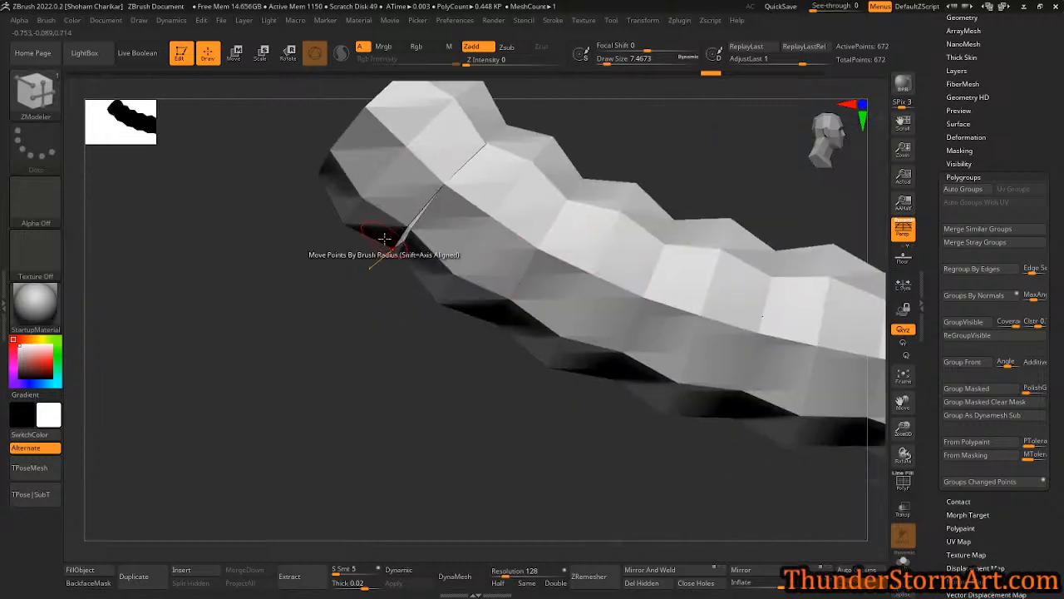
{"action": "key", "text": "space"}
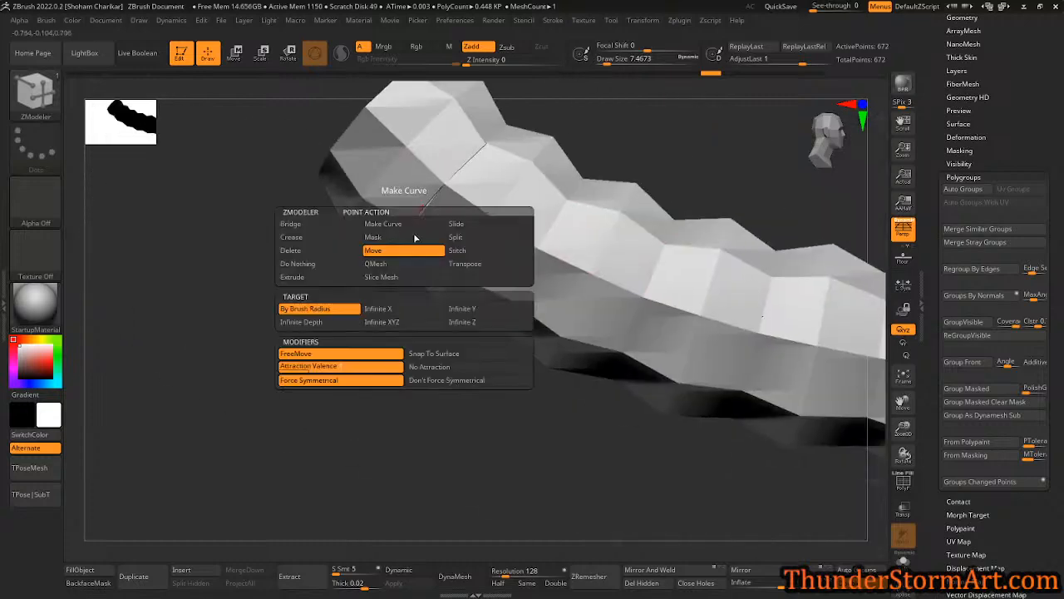
{"action": "left_click", "coordinate": [457, 251]}
{"action": "left_click", "coordinate": [380, 340]}
{"action": "right_click_drag", "start_coordinate": [380, 348], "coordinate": [392, 382], "text": "ctrl"}
{"action": "right_click_drag", "start_coordinate": [305, 321], "coordinate": [526, 328], "text": "alt"}
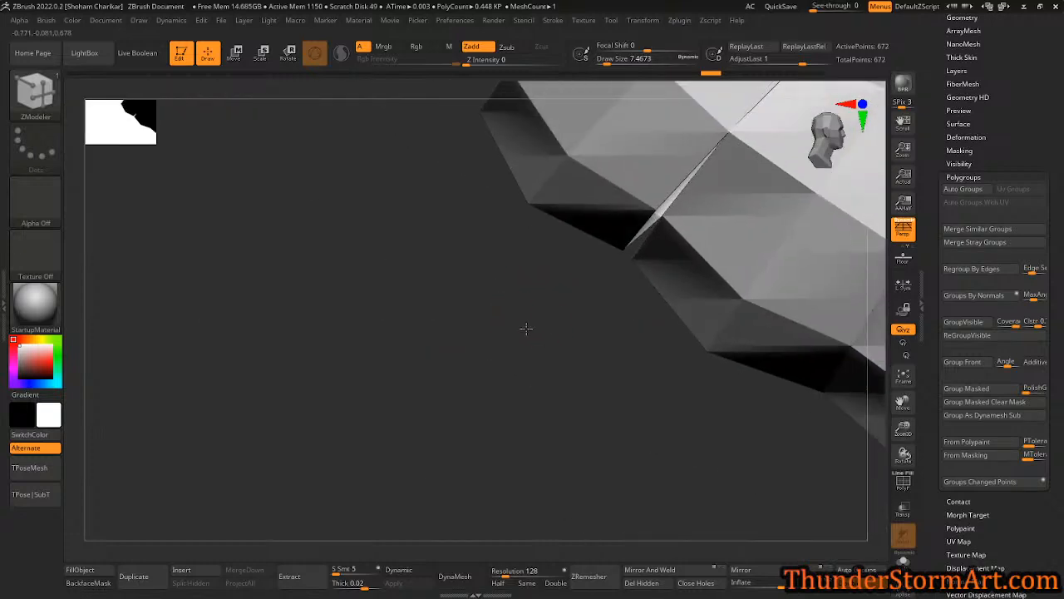
- Reduce the draw size to about 4.3 and stitch the separated point pairs on the seam's lower side
{"action": "key", "text": "s"}
{"action": "left_click", "coordinate": [567, 321]}
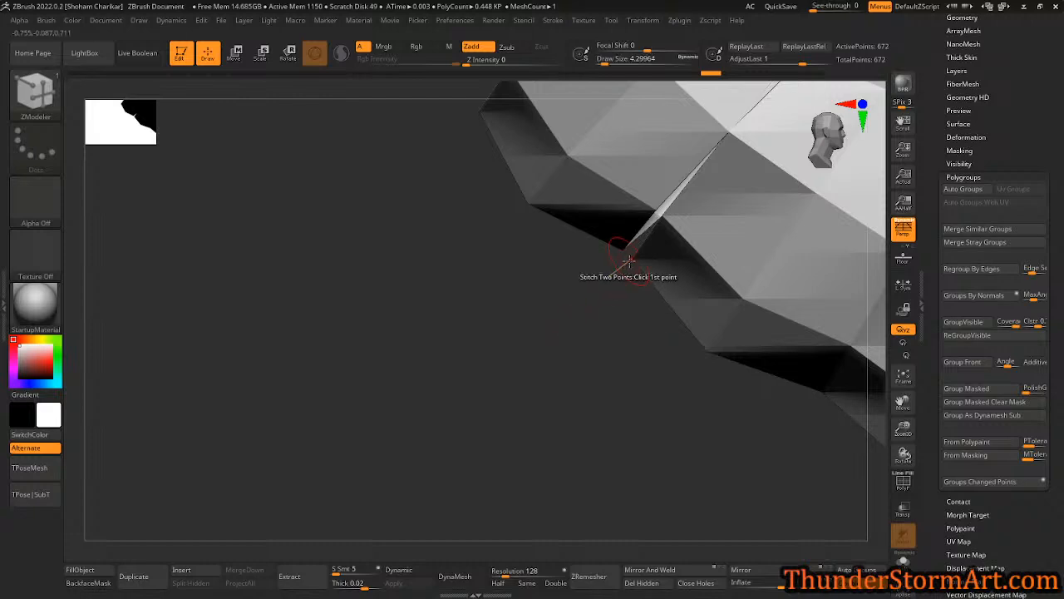
{"action": "right_click_drag", "start_coordinate": [580, 293], "coordinate": [449, 397], "text": "alt"}
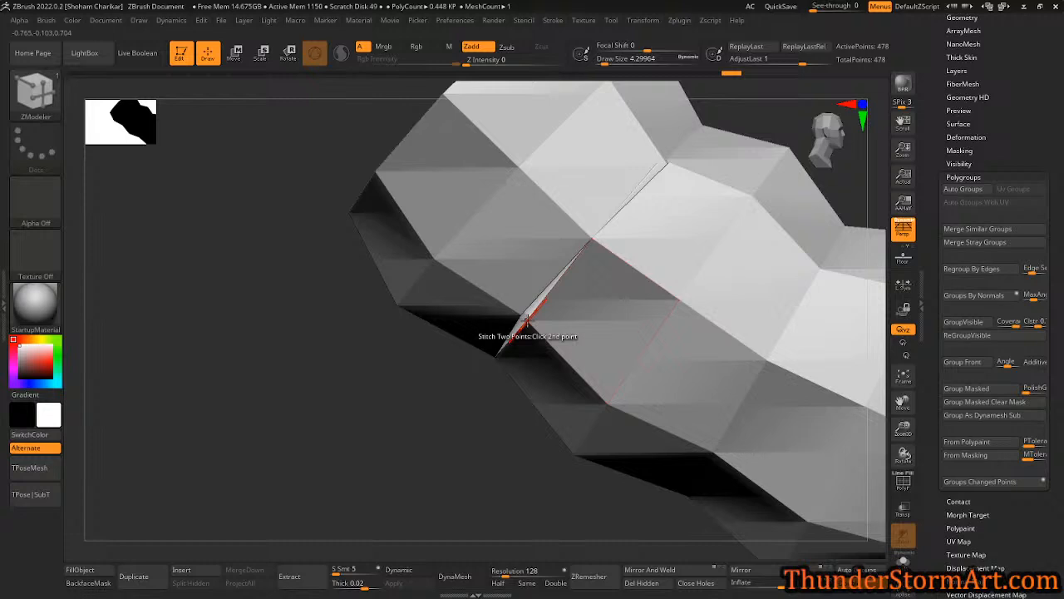
{"action": "left_click", "coordinate": [527, 321]}
{"action": "key", "text": "ctrl+z"}
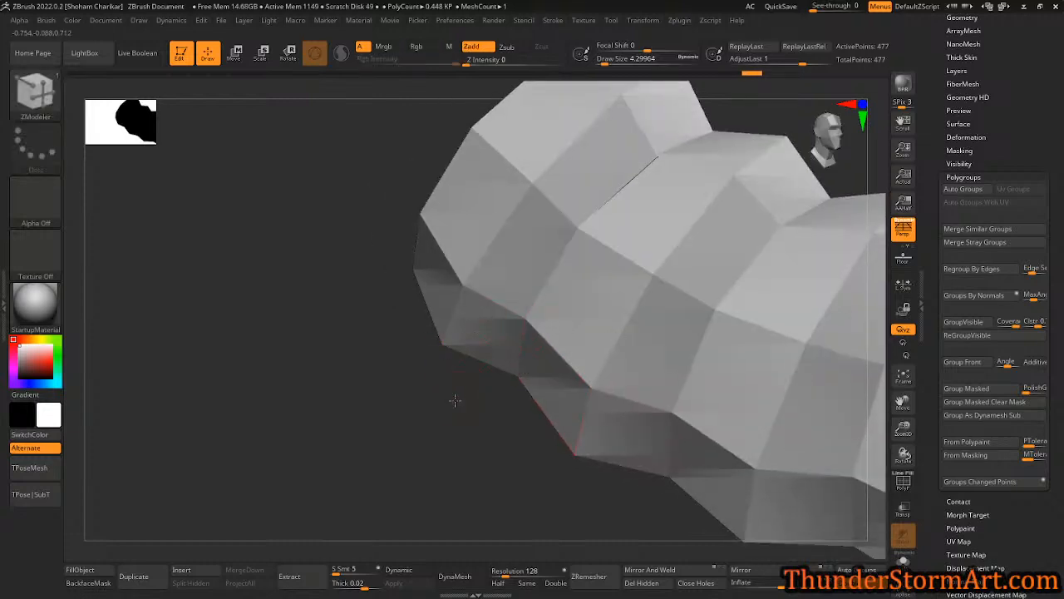
- Stitch the separated point pair on the opposite side of the same seam
{"action": "right_click_drag", "start_coordinate": [457, 397], "coordinate": [414, 426]}
{"action": "right_click_drag", "start_coordinate": [728, 300], "coordinate": [592, 208]}
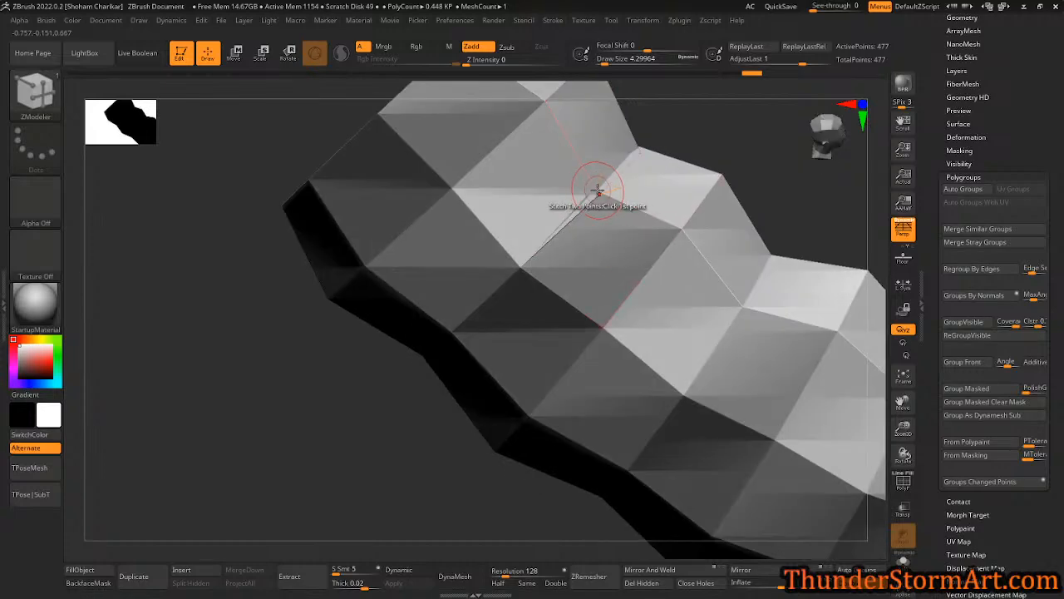
{"action": "right_click_drag", "start_coordinate": [490, 347], "coordinate": [601, 333]}
{"action": "left_click", "coordinate": [418, 309]}
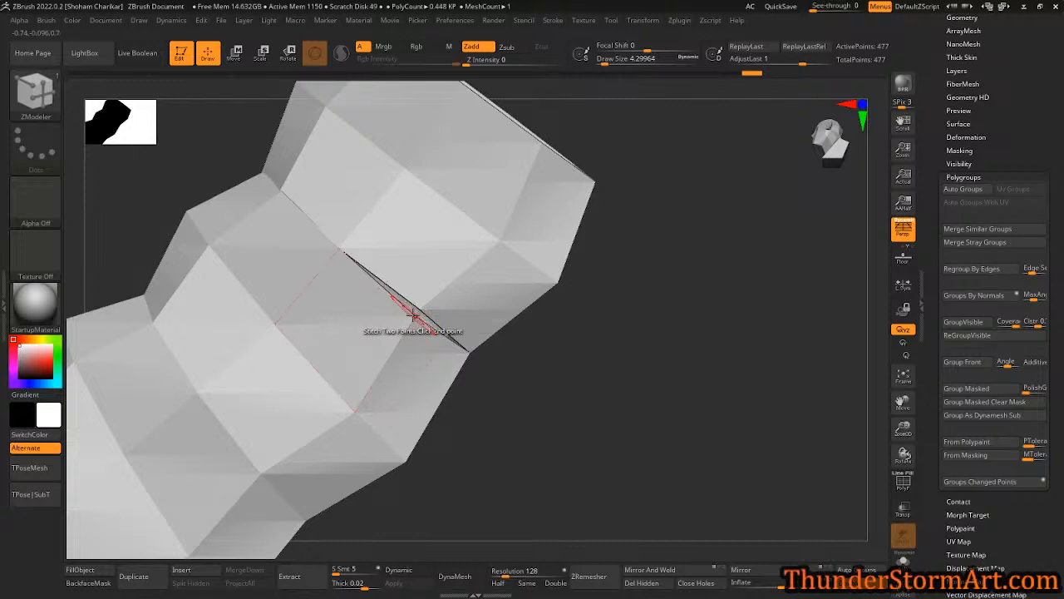
{"action": "right_click_drag", "start_coordinate": [414, 315], "coordinate": [539, 358], "text": "ctrl"}
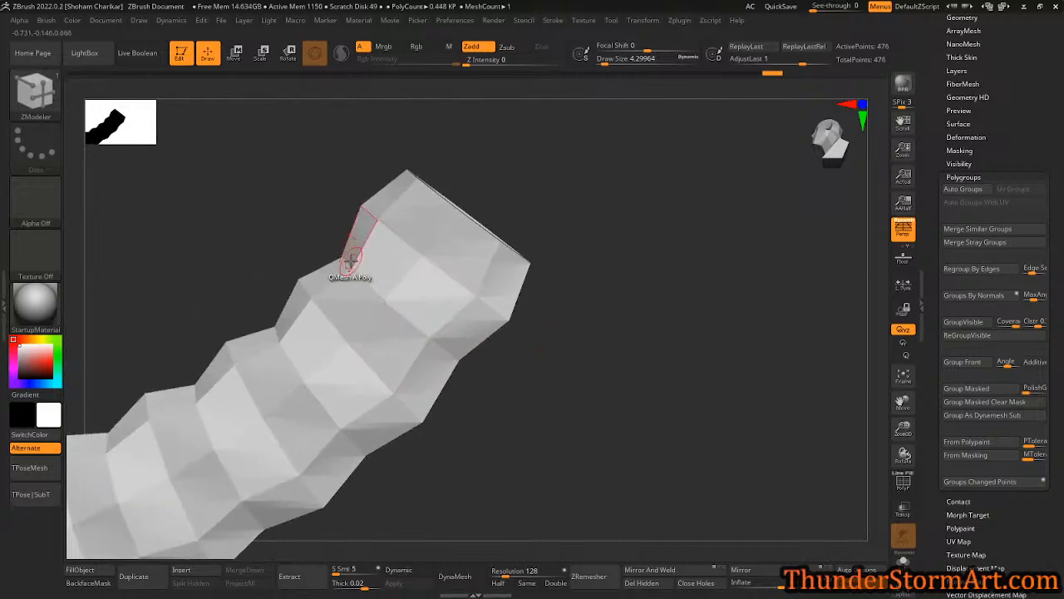
- Turn off Double in the display properties and flip the mesh's faces to inspect the seam from inside
{"action": "left_click_drag", "start_coordinate": [1061, 520], "coordinate": [1063, 258]}
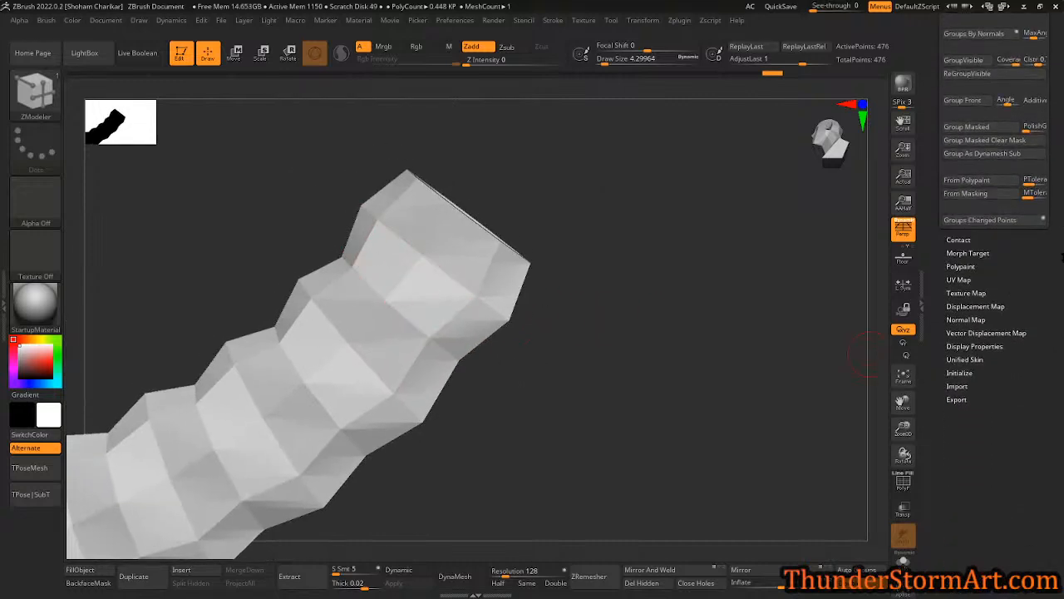
{"action": "left_click", "coordinate": [972, 345]}
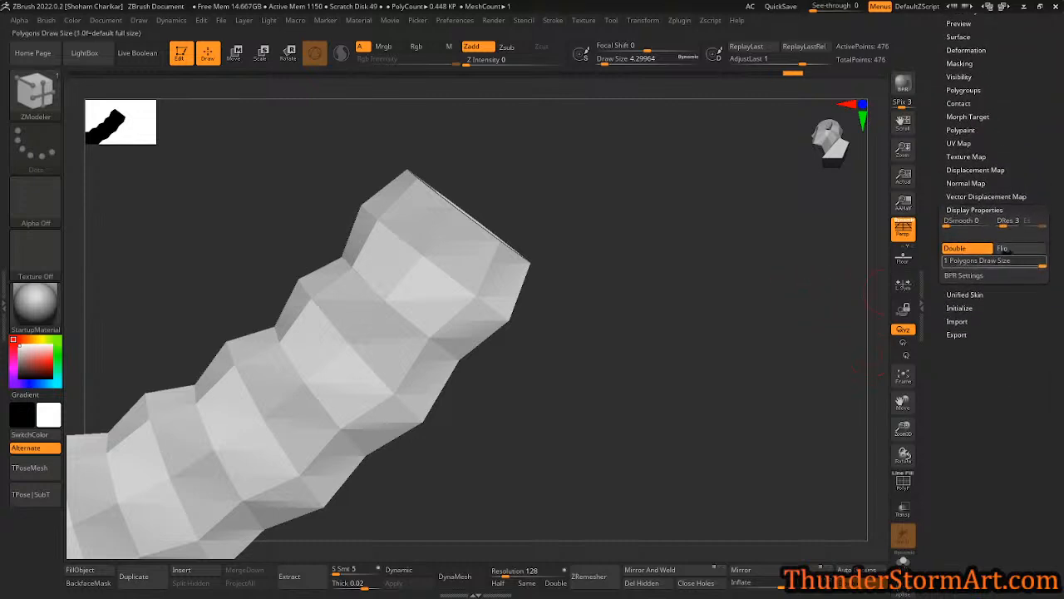
{"action": "mouse_move", "coordinate": [840, 264]}
{"action": "left_mouse_down"}
{"action": "mouse_move", "coordinate": [756, 269]}
{"action": "mouse_move", "coordinate": [734, 361]}
{"action": "mouse_move", "coordinate": [765, 433]}
{"action": "mouse_move", "coordinate": [656, 393]}
{"action": "mouse_move", "coordinate": [699, 366]}
{"action": "left_mouse_up"}
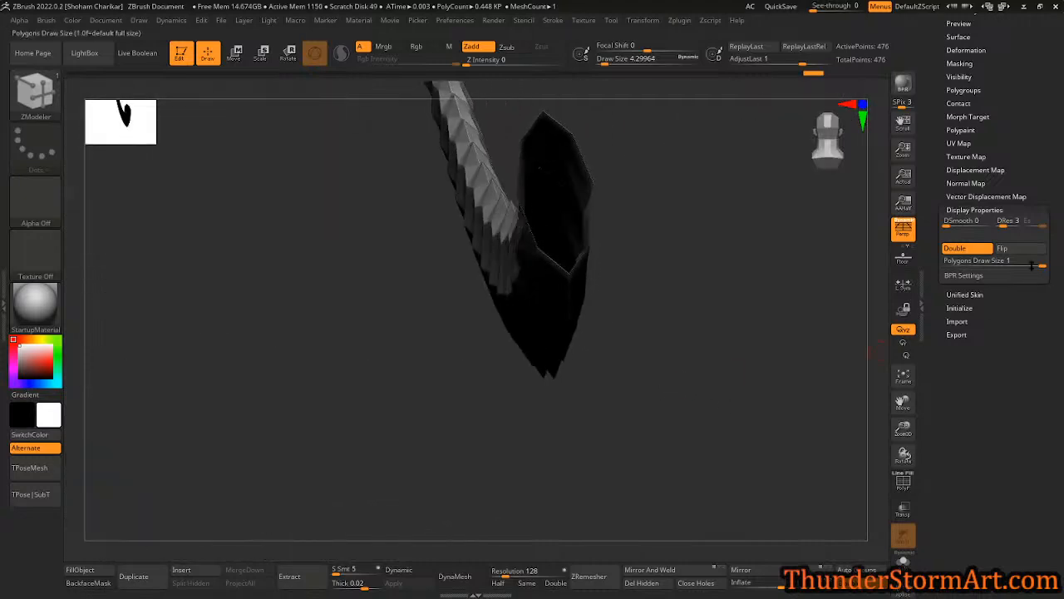
{"action": "left_click", "coordinate": [983, 249]}
{"action": "left_click_drag", "start_coordinate": [761, 280], "coordinate": [689, 396], "text": "alt"}
{"action": "left_click", "coordinate": [1004, 251]}
{"action": "left_click_drag", "start_coordinate": [798, 287], "coordinate": [655, 316]}
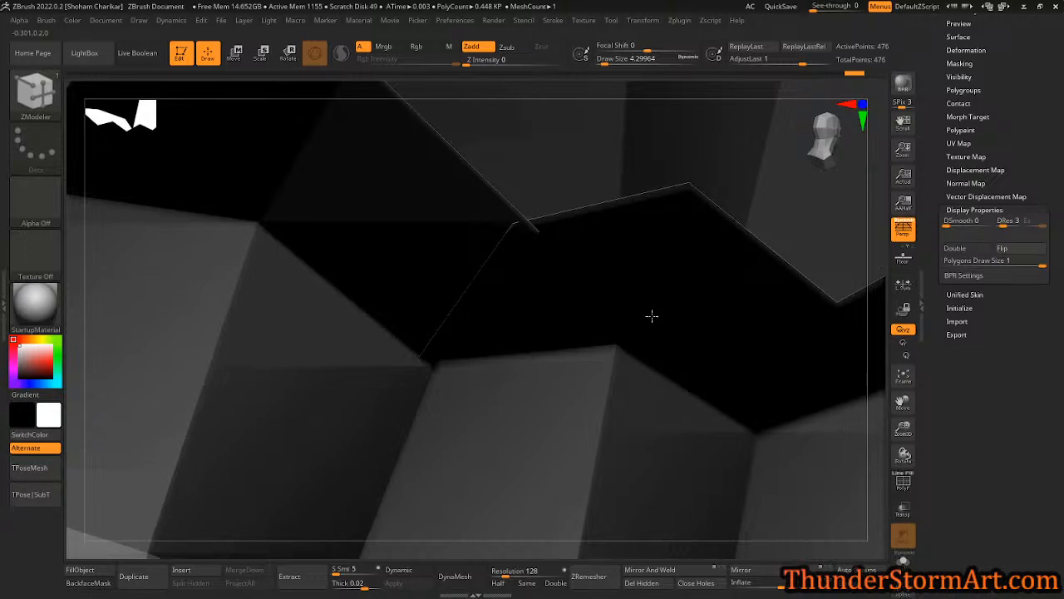
- Stitch the remaining open points at the seam and flip the faces back outward
{"action": "right_click_drag", "start_coordinate": [520, 231], "coordinate": [564, 299], "text": "ctrl"}
{"action": "mouse_move", "coordinate": [476, 356]}
{"action": "right_mouse_down"}
{"action": "mouse_move", "coordinate": [530, 374]}
{"action": "mouse_move", "coordinate": [474, 351]}
{"action": "mouse_move", "coordinate": [563, 323]}
{"action": "mouse_move", "coordinate": [580, 305]}
{"action": "mouse_move", "coordinate": [589, 365]}
{"action": "mouse_move", "coordinate": [571, 338]}
{"action": "mouse_move", "coordinate": [523, 357]}
{"action": "mouse_move", "coordinate": [566, 366]}
{"action": "mouse_move", "coordinate": [489, 340]}
{"action": "right_mouse_up"}
{"action": "left_click", "coordinate": [486, 357]}
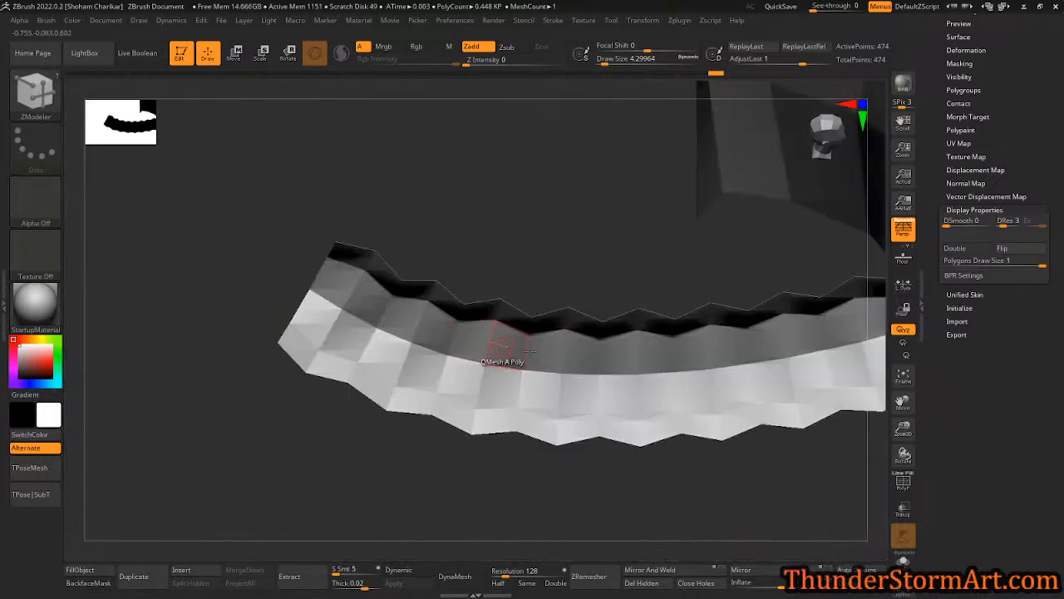
{"action": "left_click", "coordinate": [1017, 249]}
{"action": "right_click_drag", "start_coordinate": [673, 359], "coordinate": [416, 403], "text": "ctrl"}
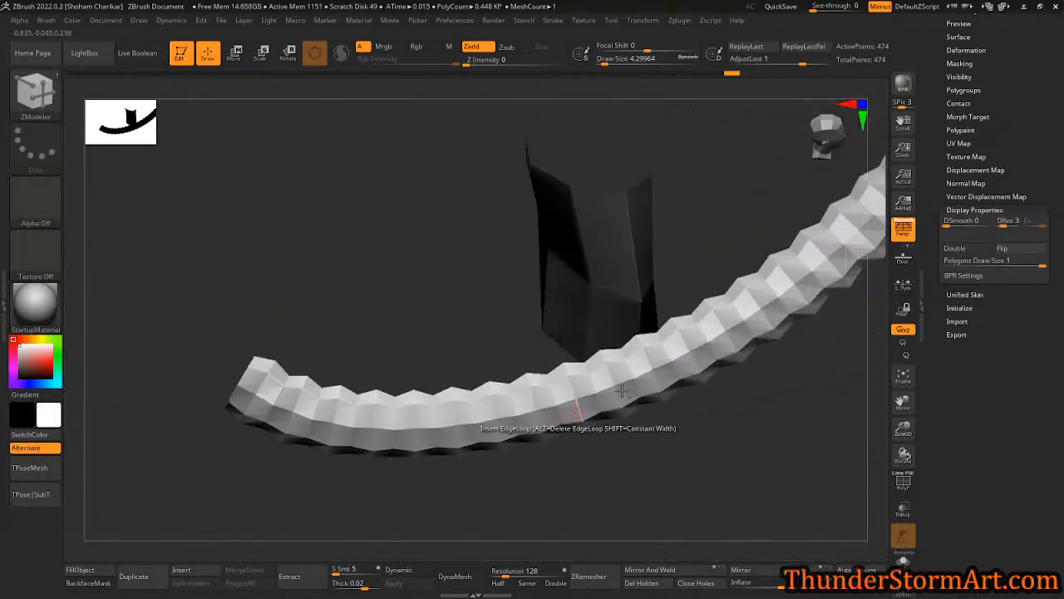
- Preview the stitched chain with dynamic subdivision on, inspect it from both sides and switch the preview off
{"action": "right_click_drag", "start_coordinate": [559, 398], "coordinate": [607, 410]}
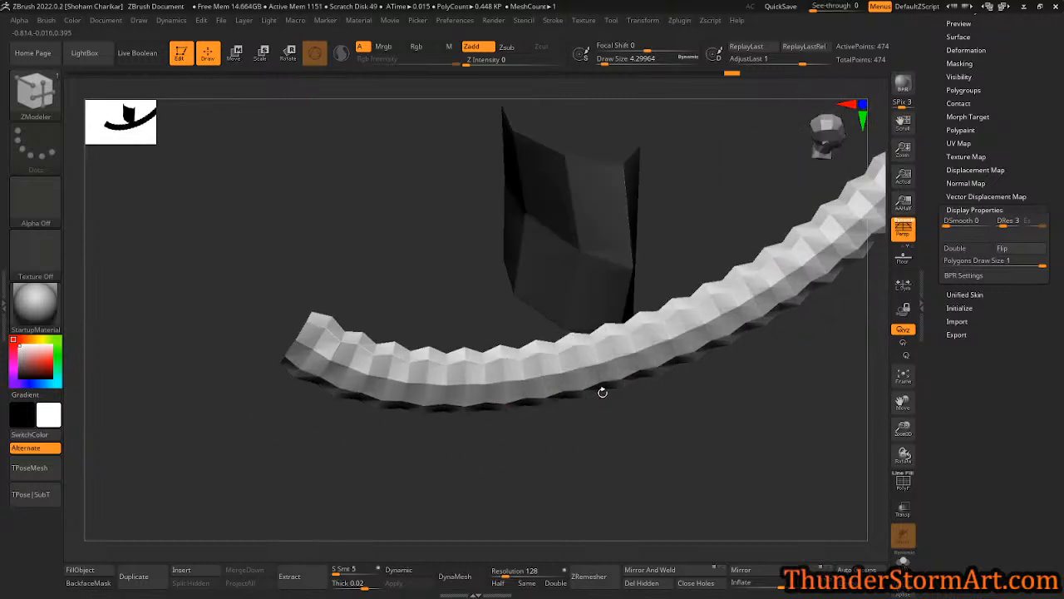
{"action": "key", "text": "d"}
{"action": "key", "text": "Return"}
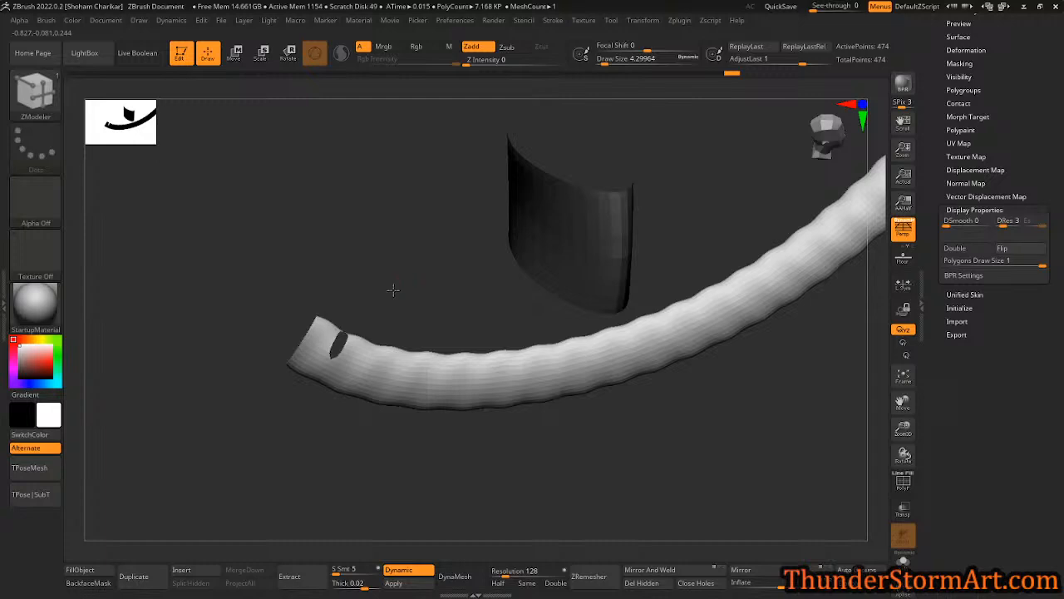
{"action": "right_click_drag", "start_coordinate": [392, 290], "coordinate": [375, 318]}
{"action": "right_click_drag", "start_coordinate": [360, 353], "coordinate": [703, 397]}
{"action": "key", "text": "shift+d"}
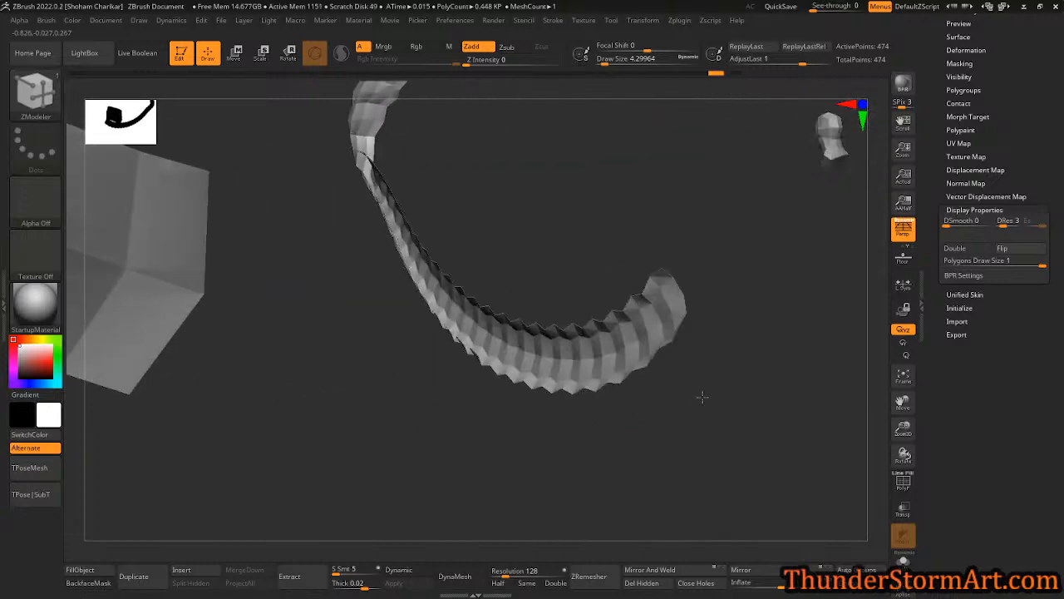
- Flip the mesh's faces and turn dynamic subdivision on to inspect the smoothed chain around its open end
{"action": "left_click", "coordinate": [1005, 250]}
{"action": "key", "text": "d"}
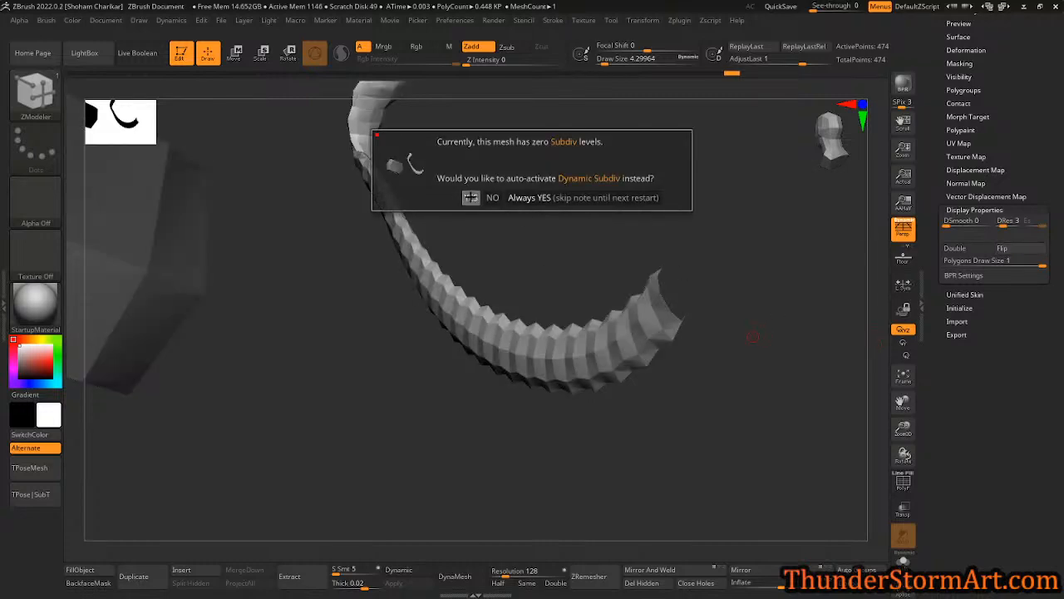
{"action": "left_click", "coordinate": [471, 197]}
{"action": "right_click_drag", "start_coordinate": [599, 226], "coordinate": [590, 251]}
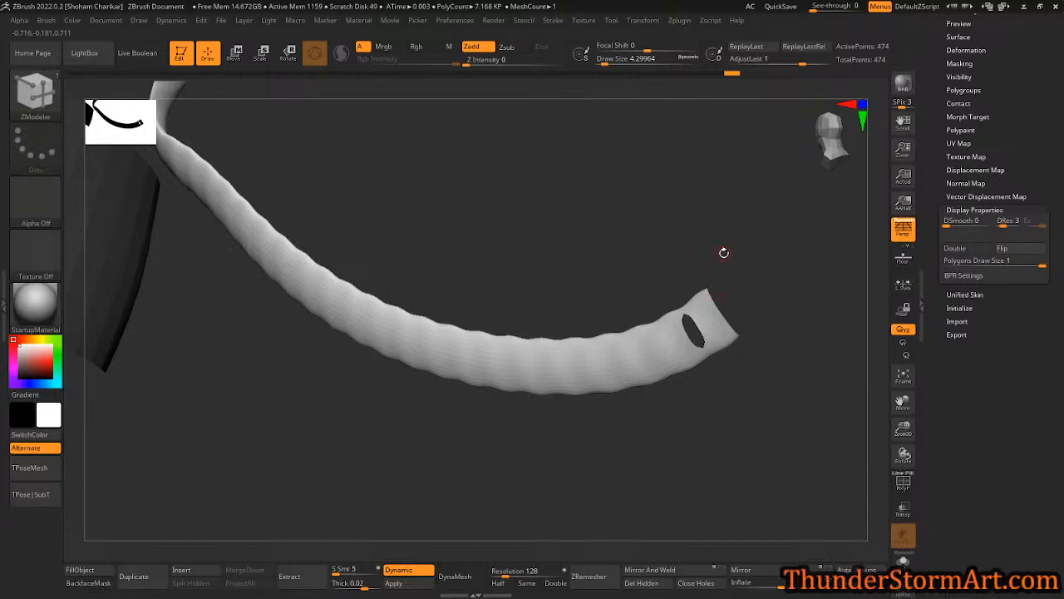
- Roll the undo history back to the unwelded chain before the stitching and switch to the CurveFlat brush
{"action": "left_click_drag", "start_coordinate": [731, 72], "coordinate": [543, 86]}
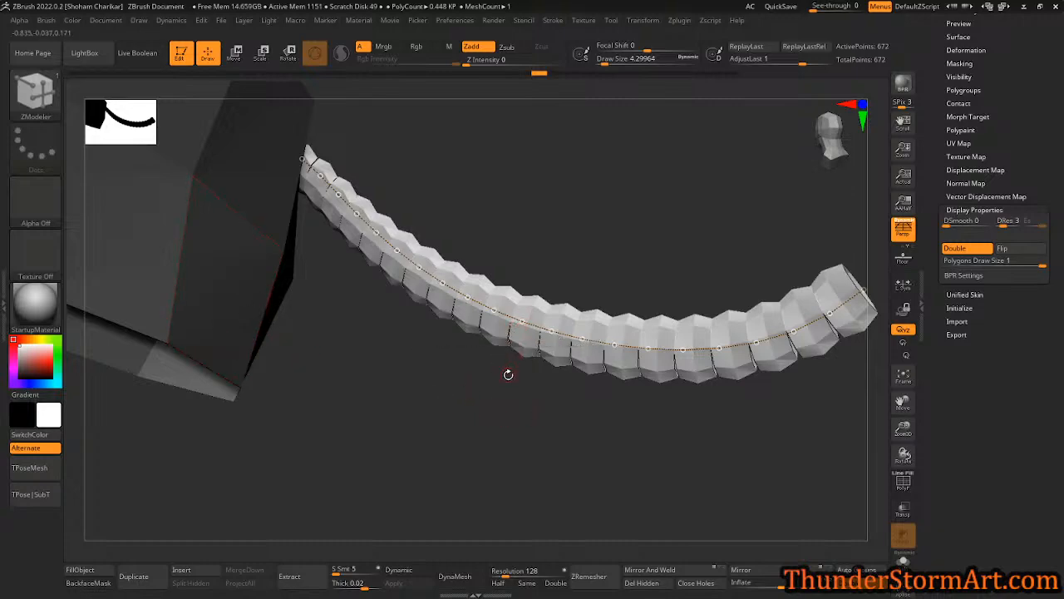
{"action": "key", "text": "b"}
{"action": "key", "text": "c"}
{"action": "key", "text": "b"}
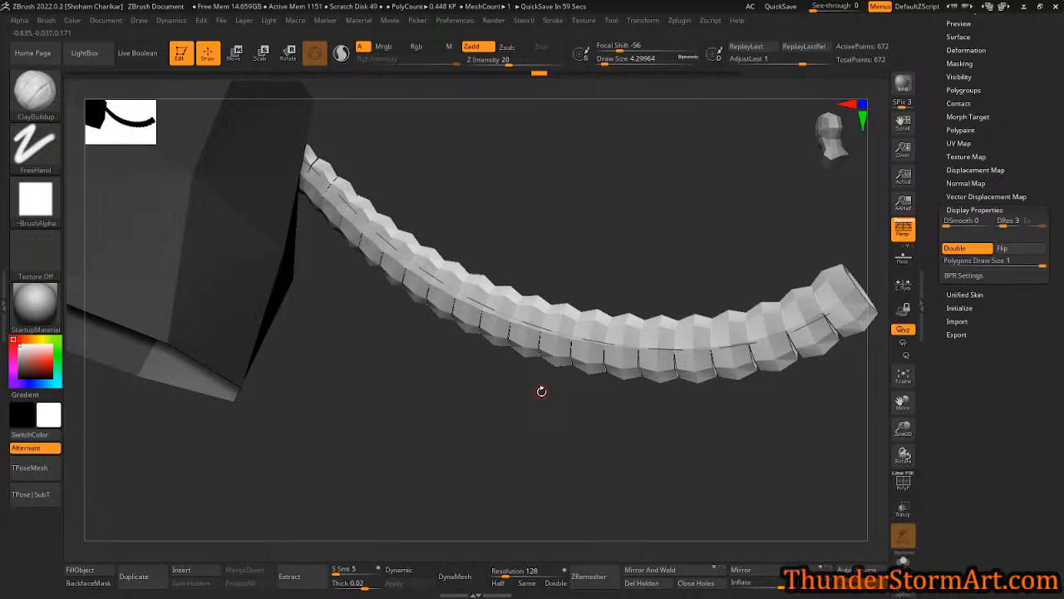
{"action": "key", "text": "b"}
{"action": "left_click", "coordinate": [544, 278]}
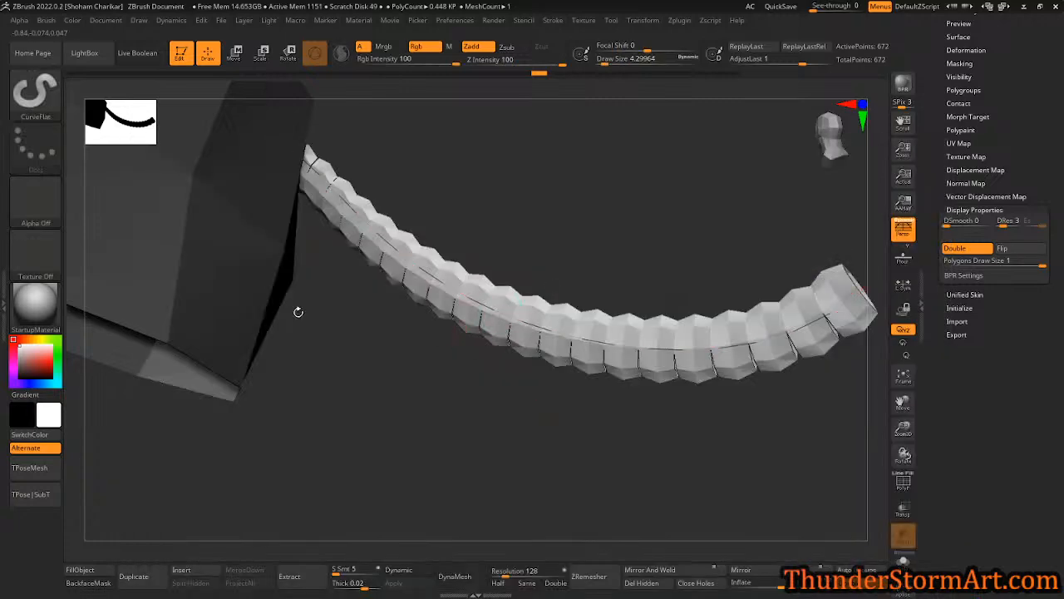
- Set the draw size to about 97.2, make a test stroke across the chain and undo it
{"action": "left_click_drag", "start_coordinate": [425, 363], "coordinate": [515, 428]}
{"action": "key", "text": "s"}
{"action": "left_click_drag", "start_coordinate": [524, 366], "coordinate": [699, 375], "text": "shift"}
{"action": "key", "text": "ctrl+z"}
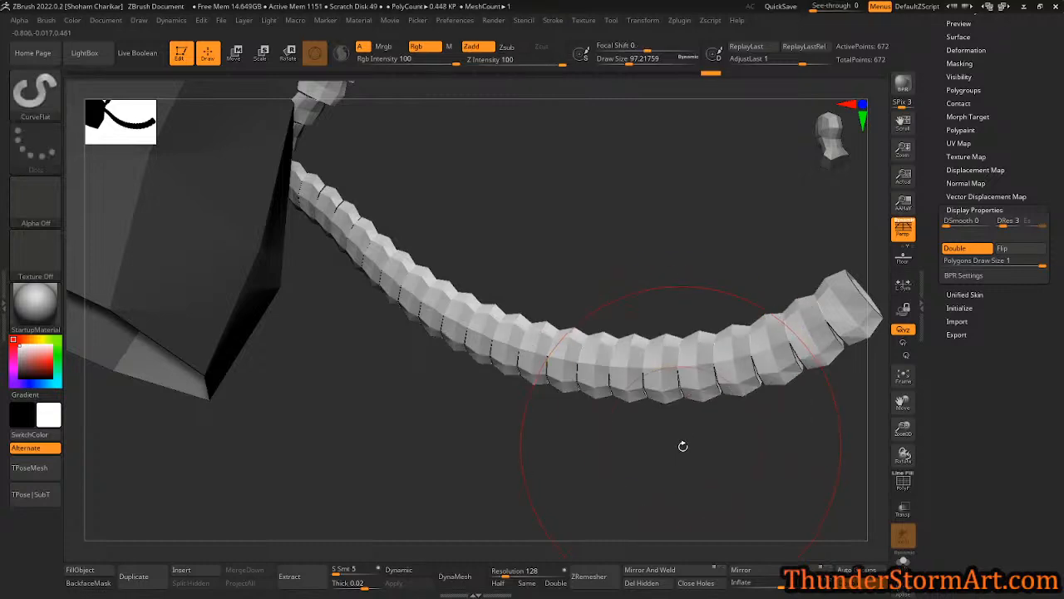
{"action": "left_click_drag", "start_coordinate": [681, 446], "coordinate": [671, 449]}
- Turn on Dynamic Subdiv in the geometry settings to examine the gaps between the chain's segments, and turn it off again
{"action": "left_click_drag", "start_coordinate": [1037, 92], "coordinate": [1021, 301]}
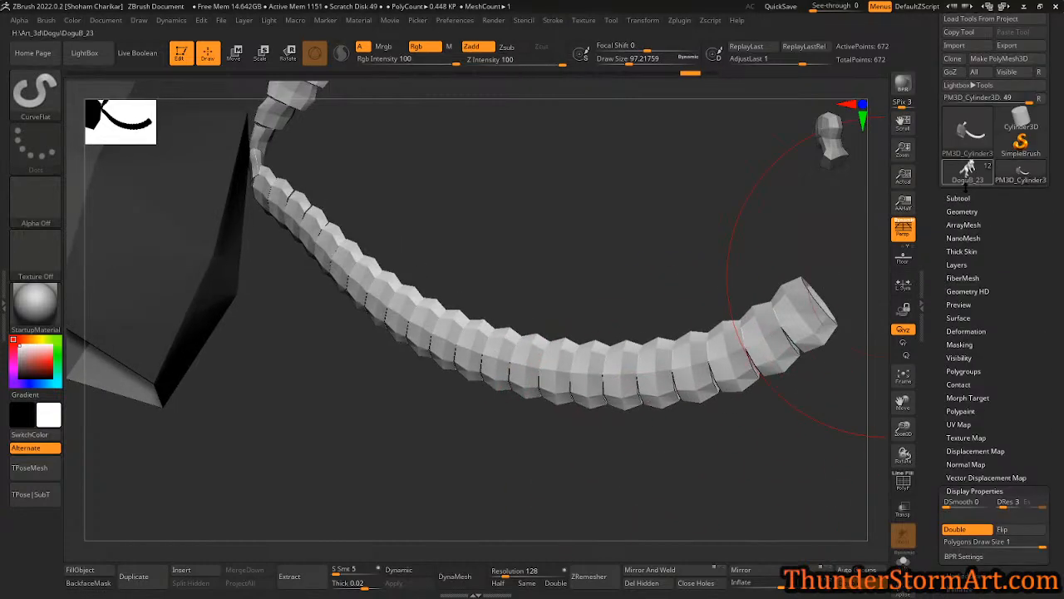
{"action": "left_click", "coordinate": [955, 199]}
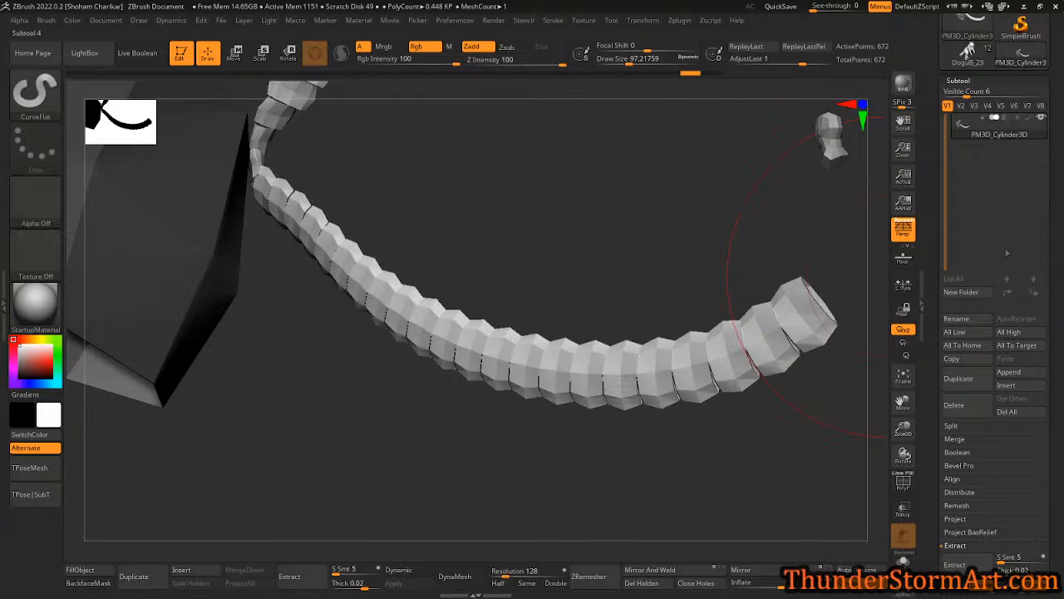
{"action": "left_click_drag", "start_coordinate": [1058, 508], "coordinate": [1063, 280]}
{"action": "left_click", "coordinate": [961, 376]}
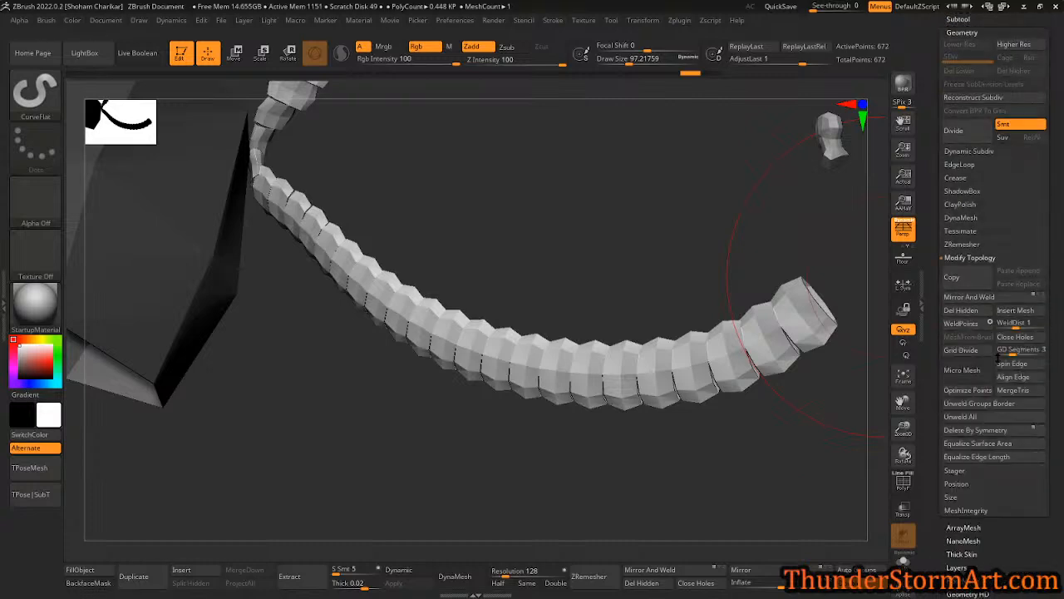
{"action": "left_click", "coordinate": [968, 151]}
{"action": "left_click", "coordinate": [965, 163]}
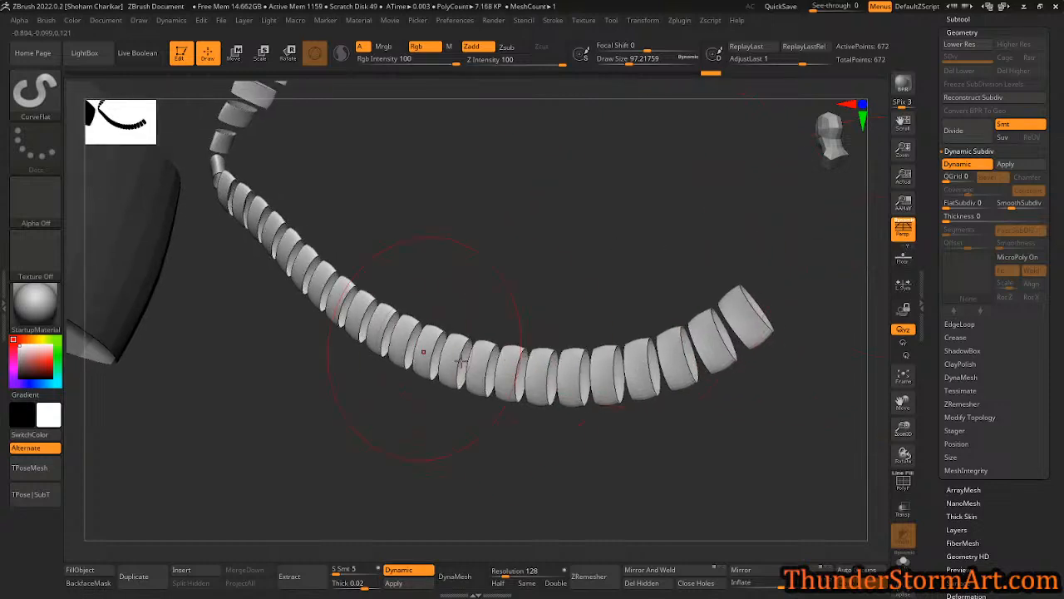
{"action": "left_click", "coordinate": [965, 165]}
{"action": "left_click_drag", "start_coordinate": [676, 187], "coordinate": [677, 158]}
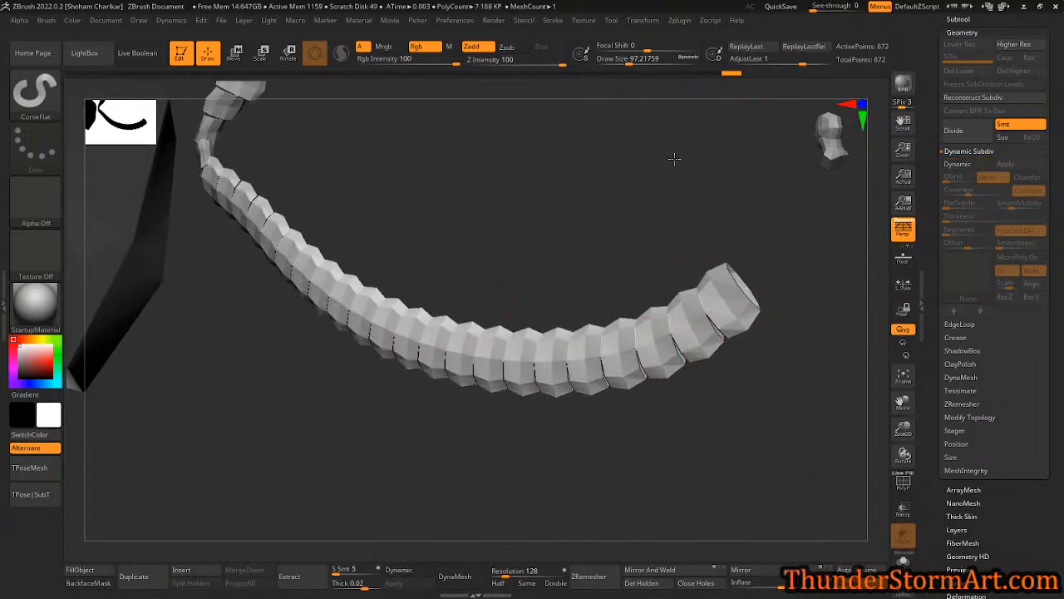
- Weld the chain's points at a WeldDist of 1, and repeat the weld at a WeldDist of about 6.4
{"action": "left_click", "coordinate": [967, 418]}
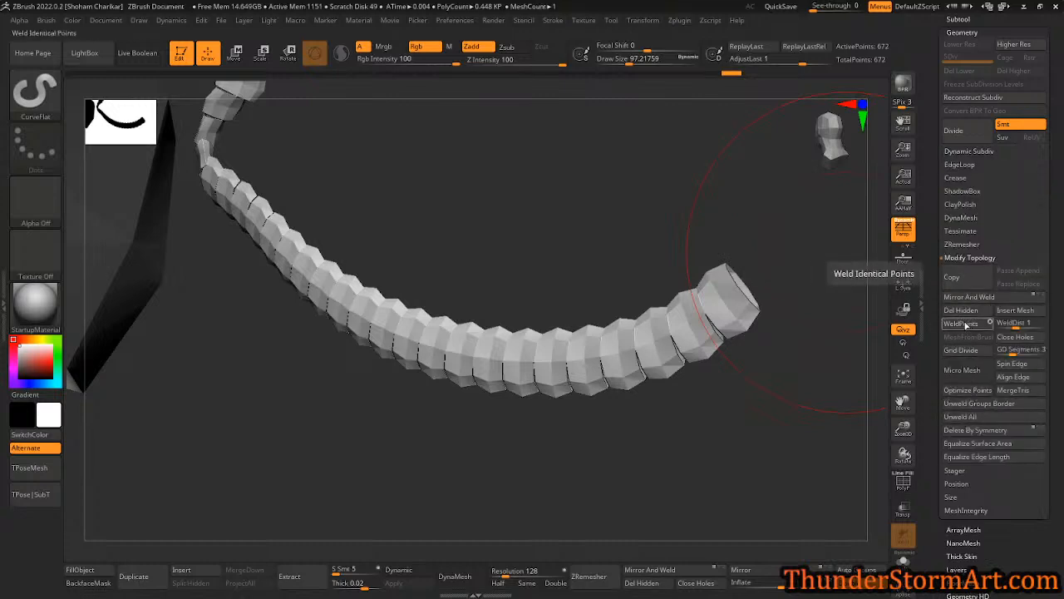
{"action": "left_click", "coordinate": [968, 323]}
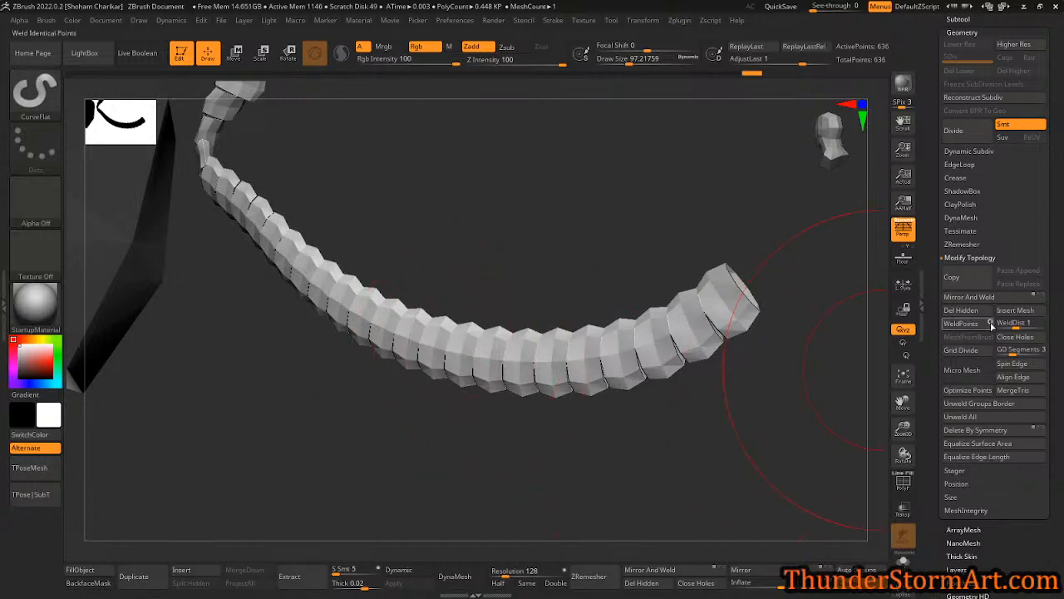
{"action": "left_click_drag", "start_coordinate": [1019, 328], "coordinate": [1022, 329]}
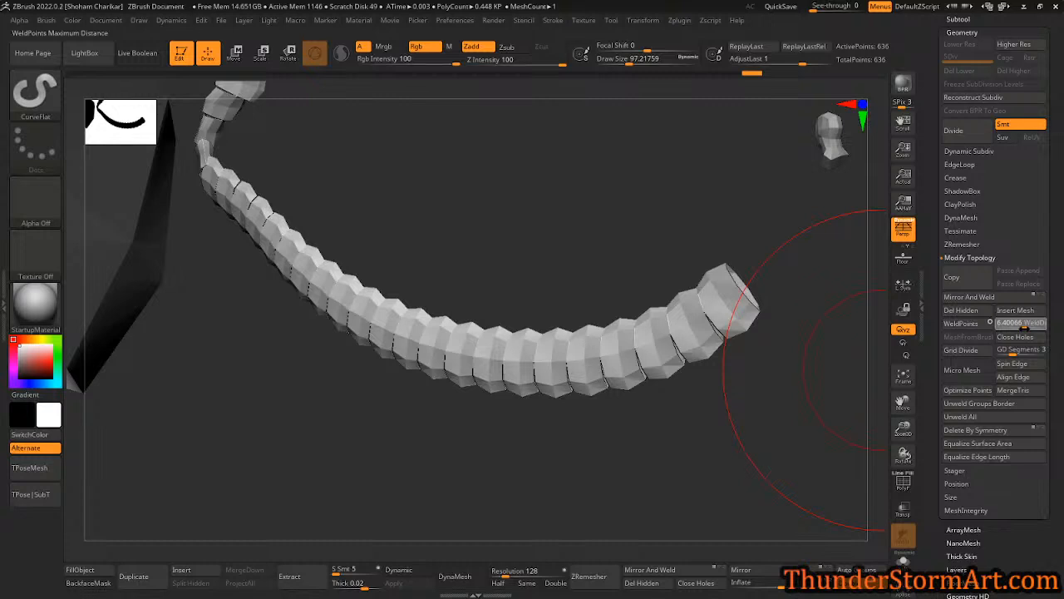
{"action": "left_click", "coordinate": [961, 323]}
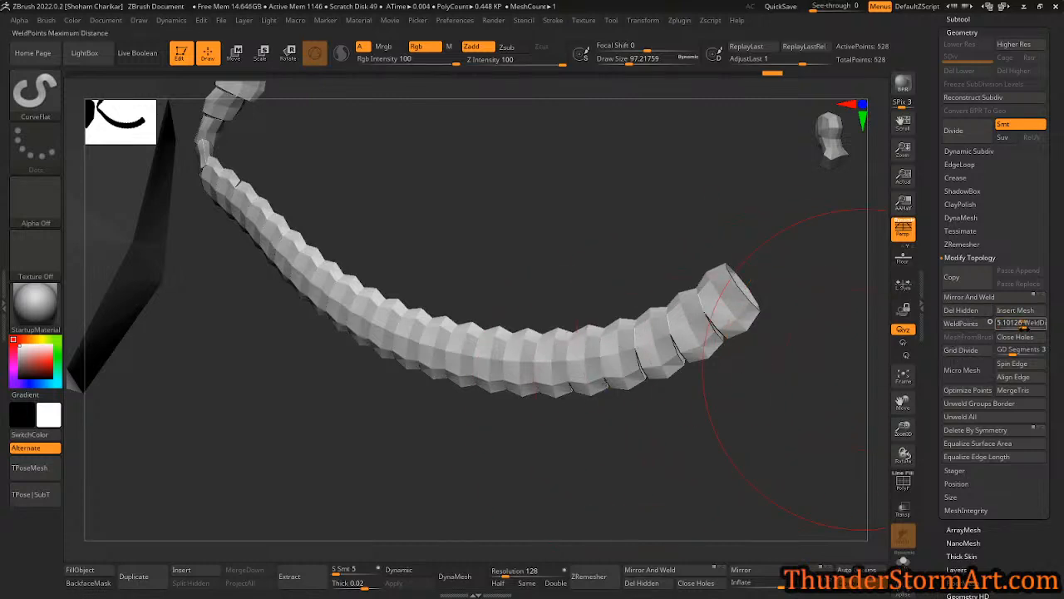
- Try welding the remaining gaps with WeldDist raised to about 76.9 and then 100, and undo these welds
{"action": "left_click", "coordinate": [961, 323]}
{"action": "left_click_drag", "start_coordinate": [698, 424], "coordinate": [808, 340]}
{"action": "left_click_drag", "start_coordinate": [311, 277], "coordinate": [840, 345]}
{"action": "left_click_drag", "start_coordinate": [1021, 323], "coordinate": [1041, 324]}
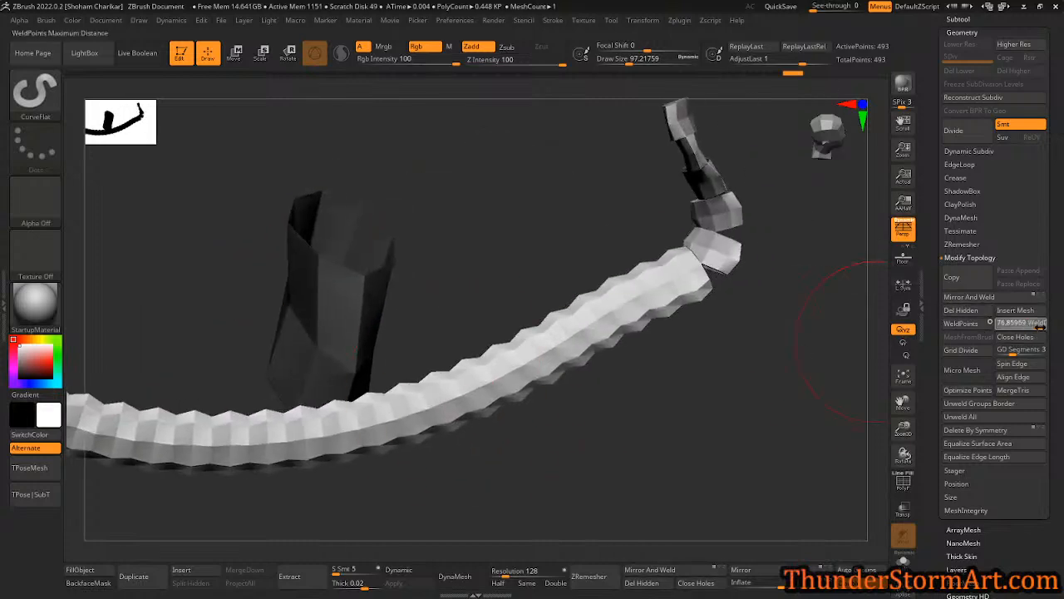
{"action": "left_click", "coordinate": [961, 322]}
{"action": "left_click_drag", "start_coordinate": [728, 357], "coordinate": [609, 225]}
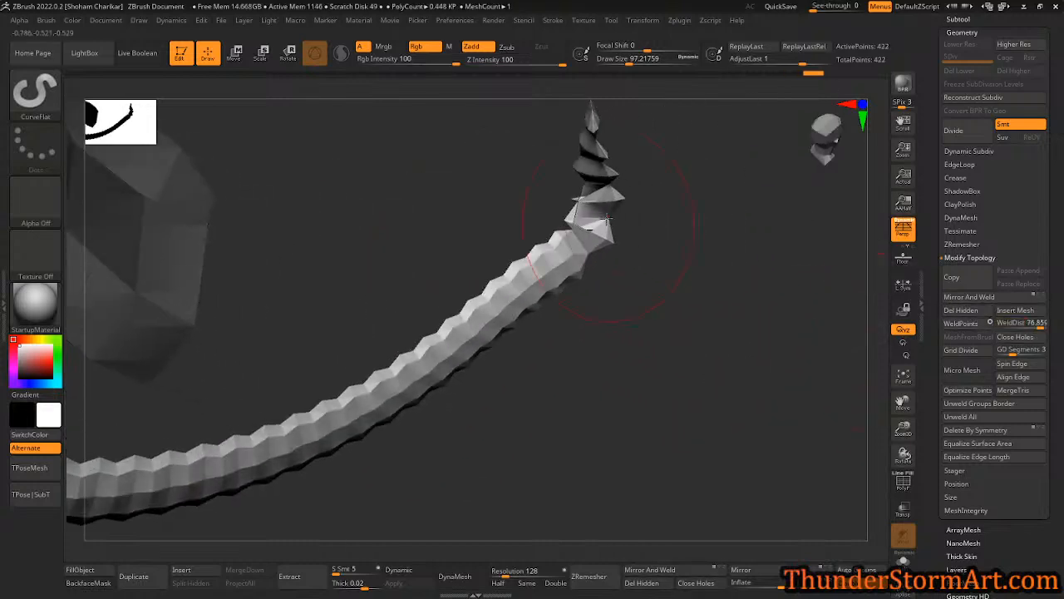
{"action": "left_click_drag", "start_coordinate": [1023, 322], "coordinate": [1046, 323]}
{"action": "left_click", "coordinate": [962, 323]}
{"action": "left_click_drag", "start_coordinate": [805, 341], "coordinate": [691, 213]}
{"action": "key", "text": "ctrl+z"}
{"action": "key", "text": "ctrl+z"}
{"action": "key", "text": "ctrl+z"}
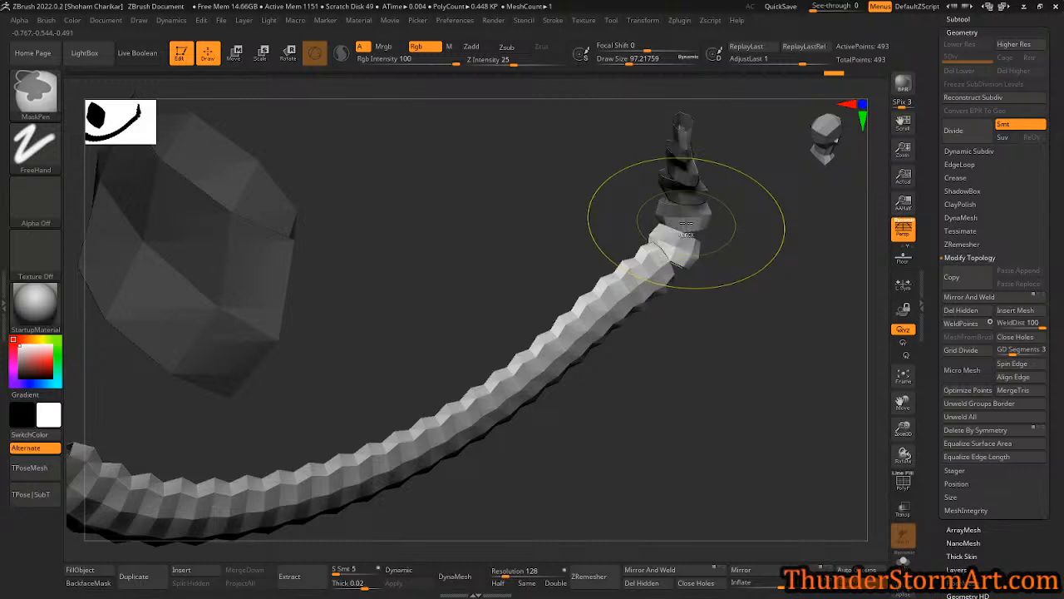
- Weld the chain's remaining seams at a WeldDist of about 14.49 and check the segments from both sides
{"action": "mouse_move", "coordinate": [652, 352]}
{"action": "left_mouse_down", "text": "alt"}
{"action": "mouse_move", "coordinate": [713, 272]}
{"action": "mouse_move", "coordinate": [640, 350]}
{"action": "left_mouse_up", "text": "alt"}
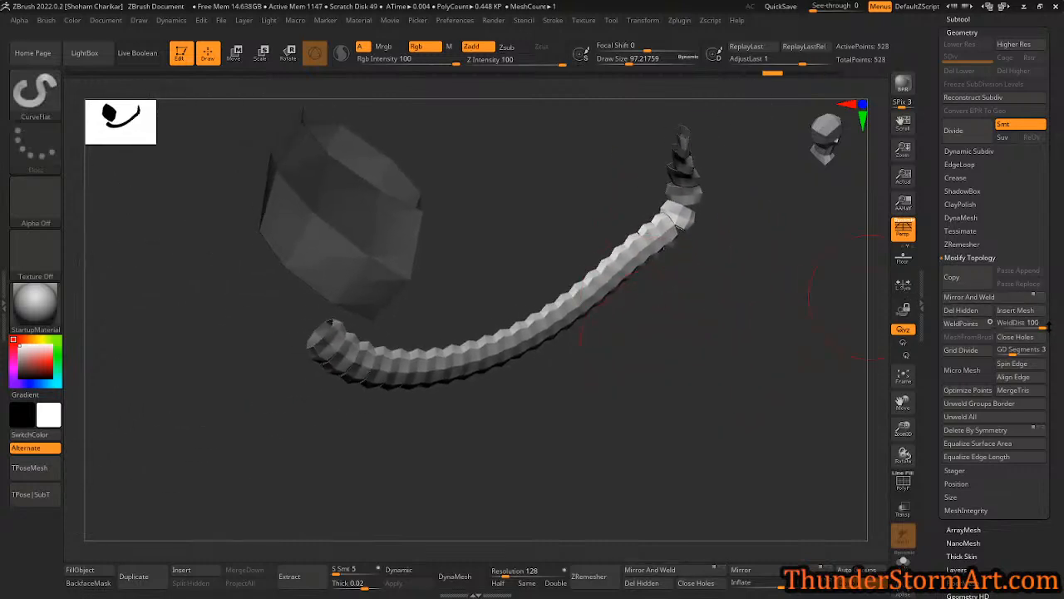
{"action": "left_click_drag", "start_coordinate": [1049, 326], "coordinate": [1030, 326]}
{"action": "left_click", "coordinate": [977, 327]}
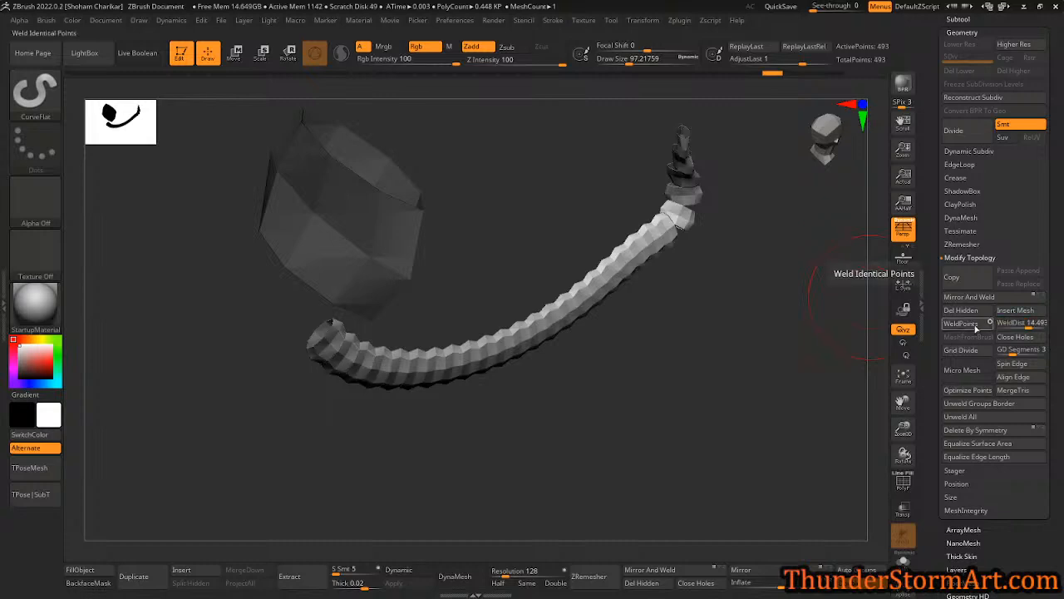
{"action": "left_click_drag", "start_coordinate": [665, 340], "coordinate": [444, 291]}
{"action": "left_click_drag", "start_coordinate": [325, 260], "coordinate": [618, 415]}
- Turn on dynamic subdivision for the welded chain and examine the smoothed seams along its length
{"action": "key", "text": "d"}
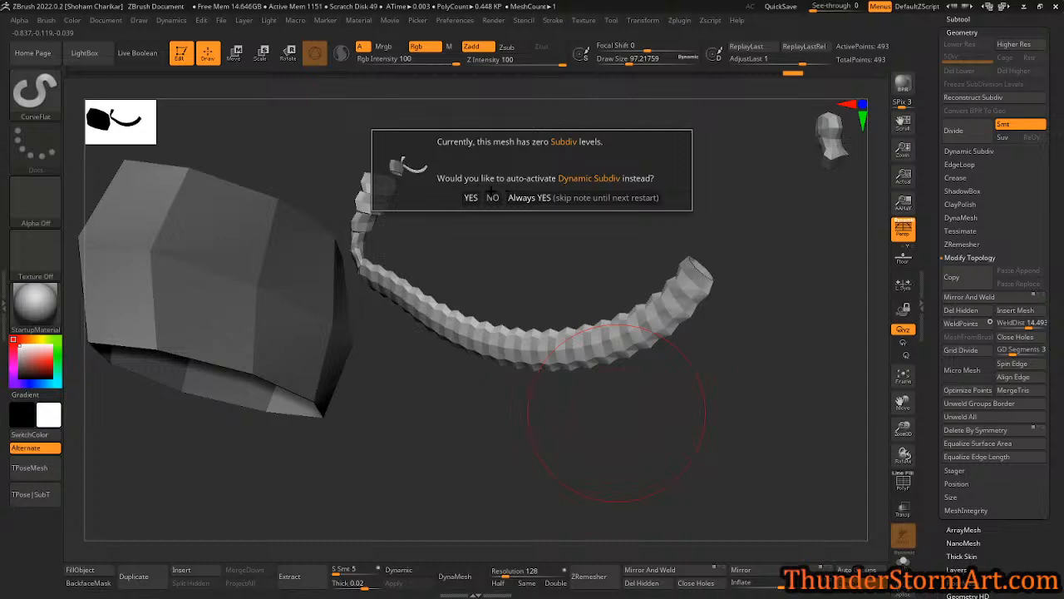
{"action": "left_click", "coordinate": [470, 198]}
{"action": "left_click_drag", "start_coordinate": [595, 310], "coordinate": [332, 194]}
{"action": "left_click_drag", "start_coordinate": [421, 195], "coordinate": [587, 306]}
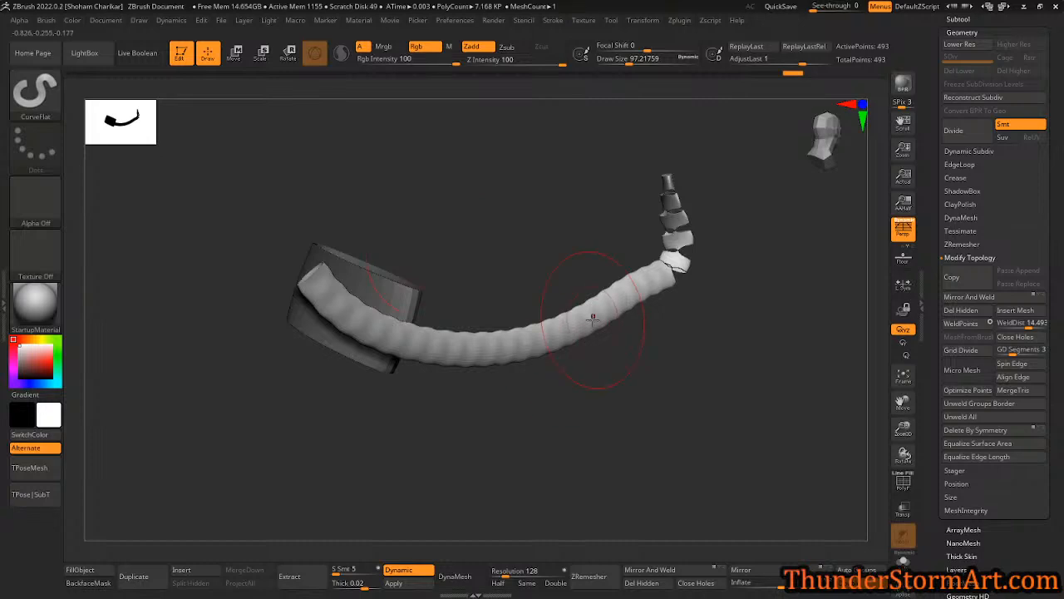
- Look over the chain on the DoguB_23 dog model and switch the active tool to Cylinder3D
{"action": "scroll", "coordinate": [1023, 143], "scroll_direction": "up", "scroll_amount": 3}
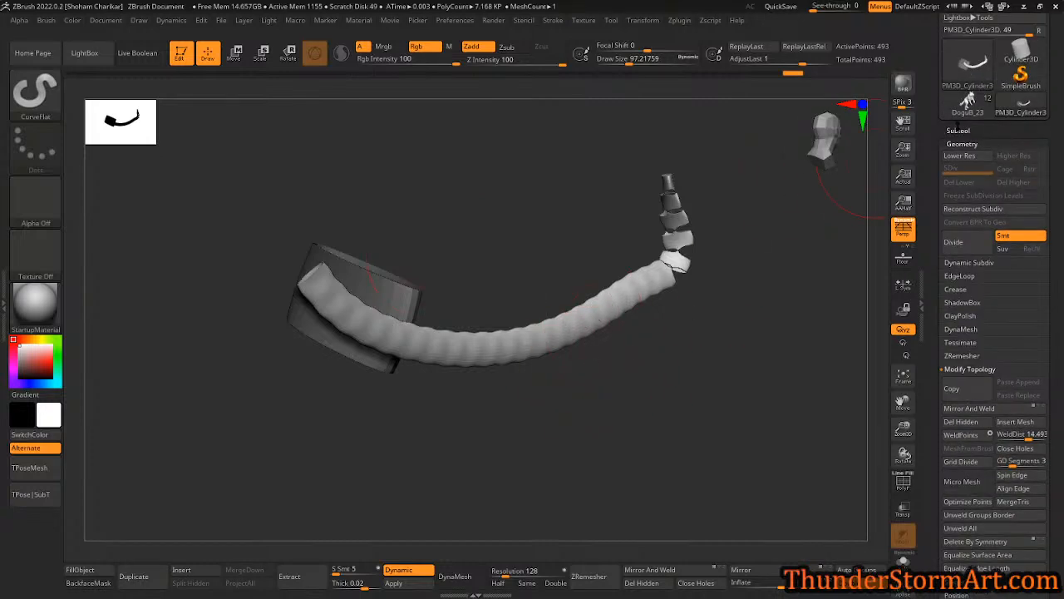
{"action": "left_click", "coordinate": [967, 101]}
{"action": "left_click_drag", "start_coordinate": [747, 286], "coordinate": [637, 397], "text": "alt"}
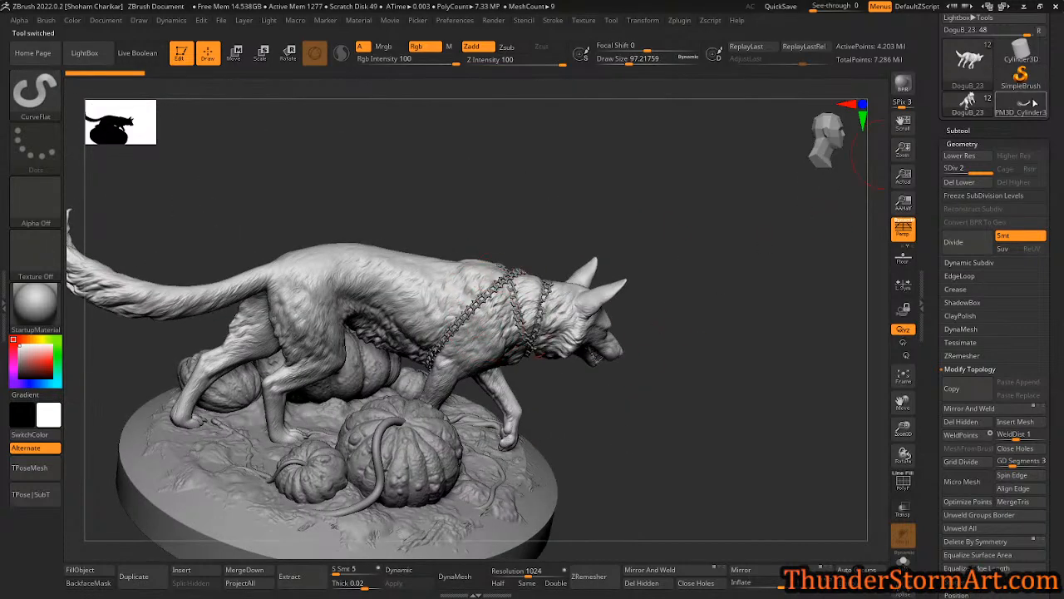
{"action": "left_click", "coordinate": [1028, 60]}
{"action": "mouse_move", "coordinate": [666, 203]}
{"action": "left_mouse_down"}
{"action": "mouse_move", "coordinate": [703, 249]}
{"action": "mouse_move", "coordinate": [643, 295]}
{"action": "mouse_move", "coordinate": [660, 252]}
{"action": "left_mouse_up"}
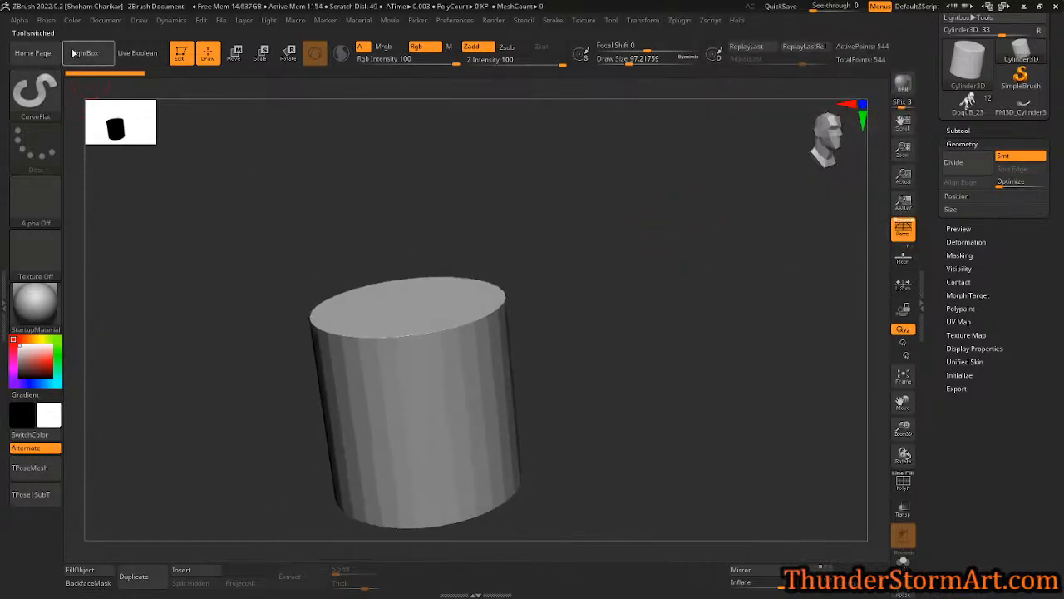
- Load the recent ChainLink_02.ZTL file as the active tool and close the file browser
{"action": "left_click", "coordinate": [35, 90]}
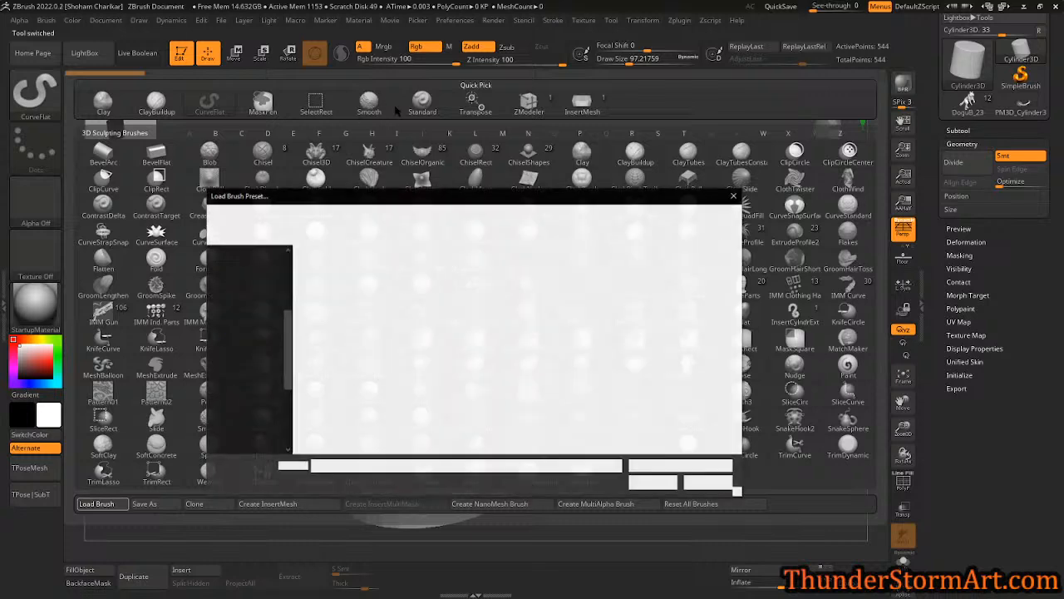
{"action": "left_click_drag", "start_coordinate": [472, 203], "coordinate": [0, 212]}
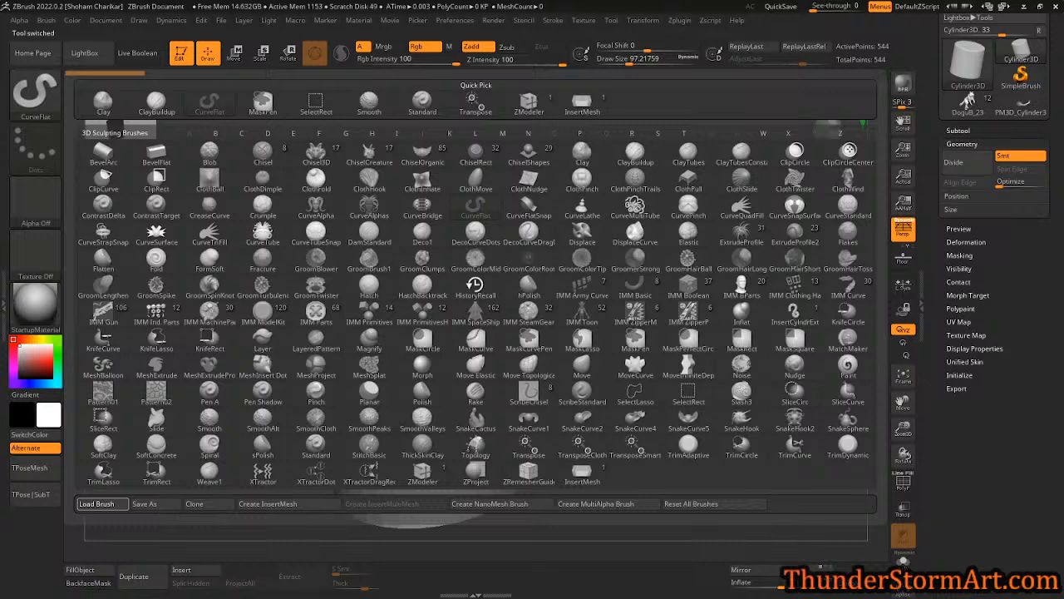
{"action": "left_click", "coordinate": [83, 52]}
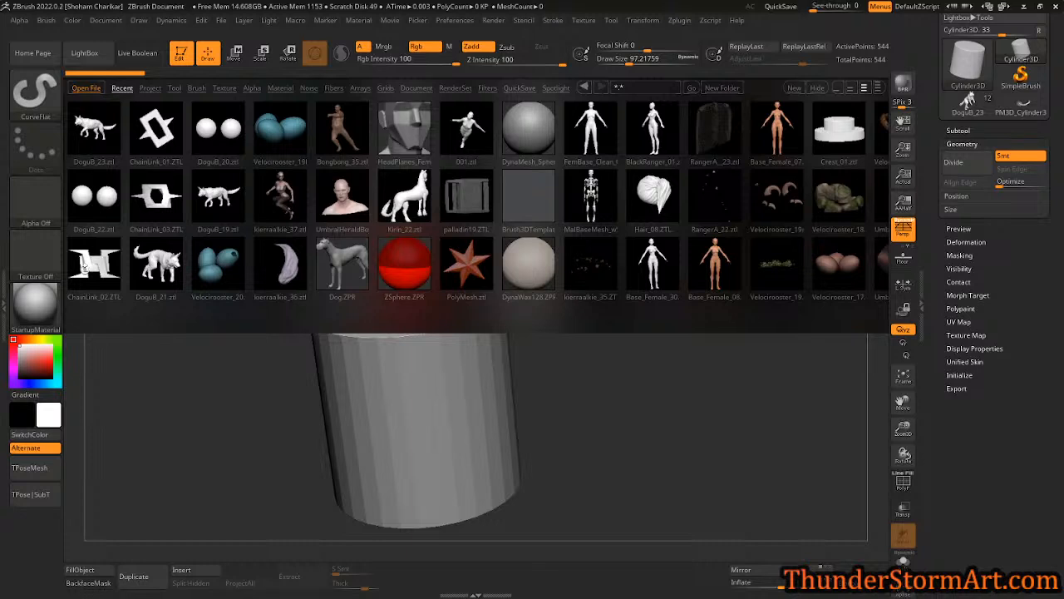
{"action": "double_click", "coordinate": [89, 263]}
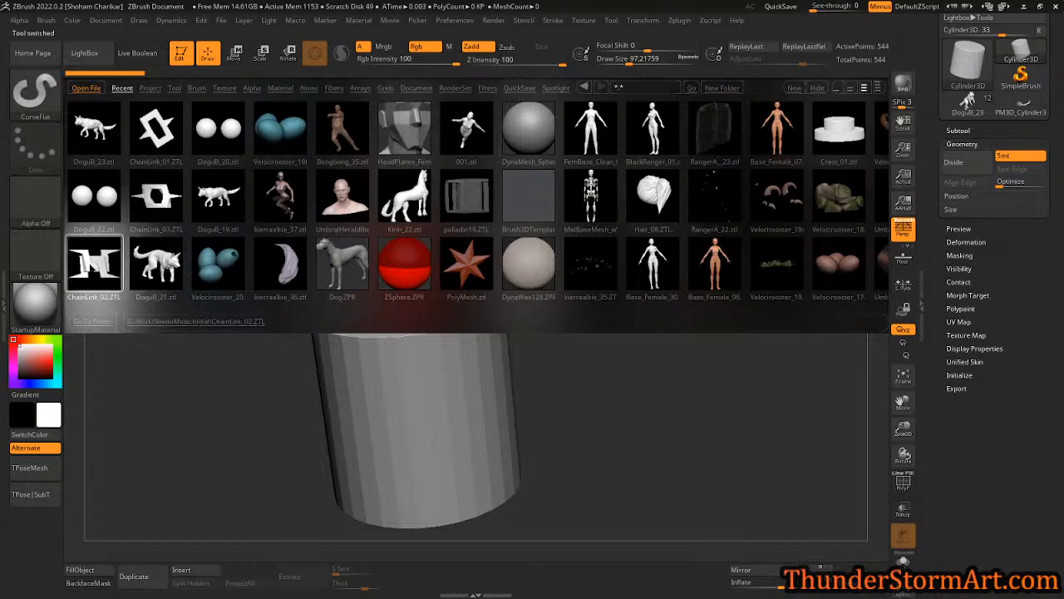
{"action": "key", "text": "comma"}
- Create a new InsertMesh brush from the ChainLink_02 model in front view
{"action": "mouse_move", "coordinate": [560, 379]}
{"action": "left_mouse_down"}
{"action": "mouse_move", "coordinate": [591, 330]}
{"action": "mouse_move", "coordinate": [643, 311]}
{"action": "mouse_move", "coordinate": [624, 295]}
{"action": "mouse_move", "coordinate": [570, 361]}
{"action": "mouse_move", "coordinate": [551, 349]}
{"action": "mouse_move", "coordinate": [627, 301]}
{"action": "mouse_move", "coordinate": [629, 320]}
{"action": "left_mouse_up"}
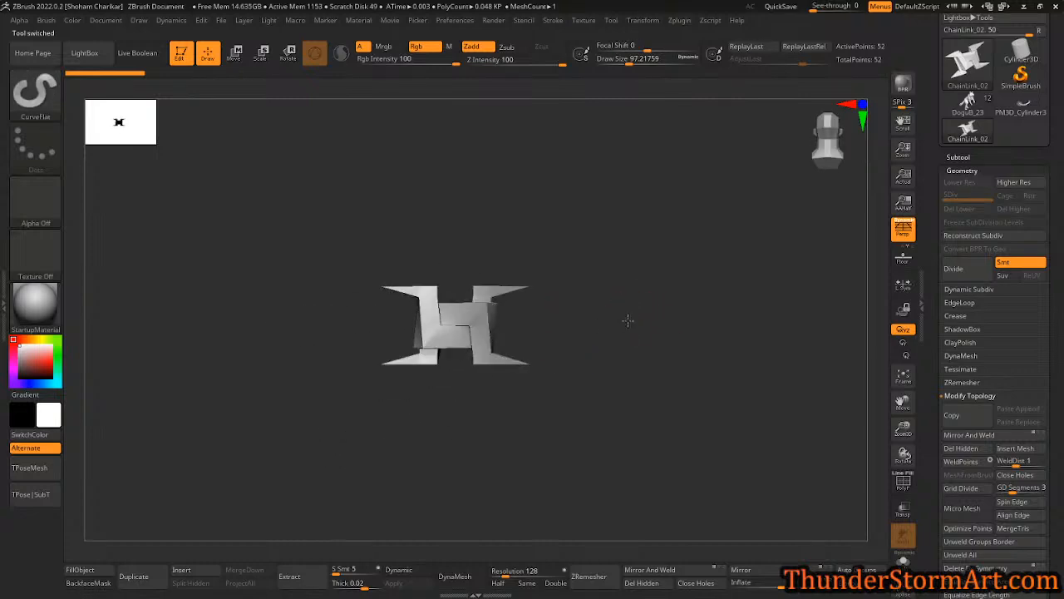
{"action": "left_click_drag", "start_coordinate": [635, 278], "coordinate": [657, 332], "text": "alt"}
{"action": "key", "text": "shift+f"}
{"action": "key", "text": "shift+f"}
{"action": "left_click_drag", "start_coordinate": [649, 278], "coordinate": [668, 335], "text": "alt"}
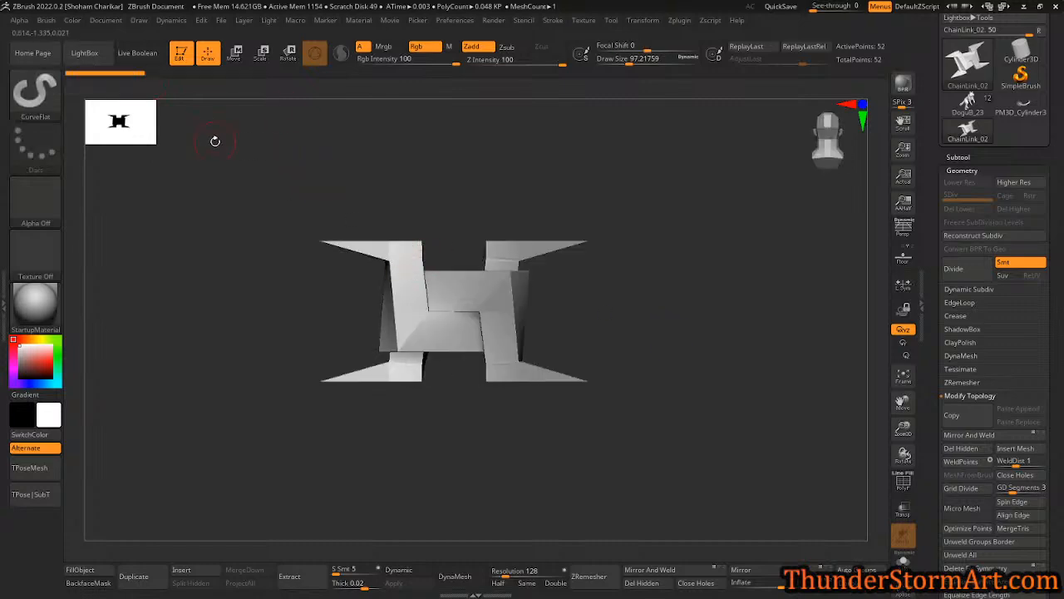
{"action": "key", "text": "b"}
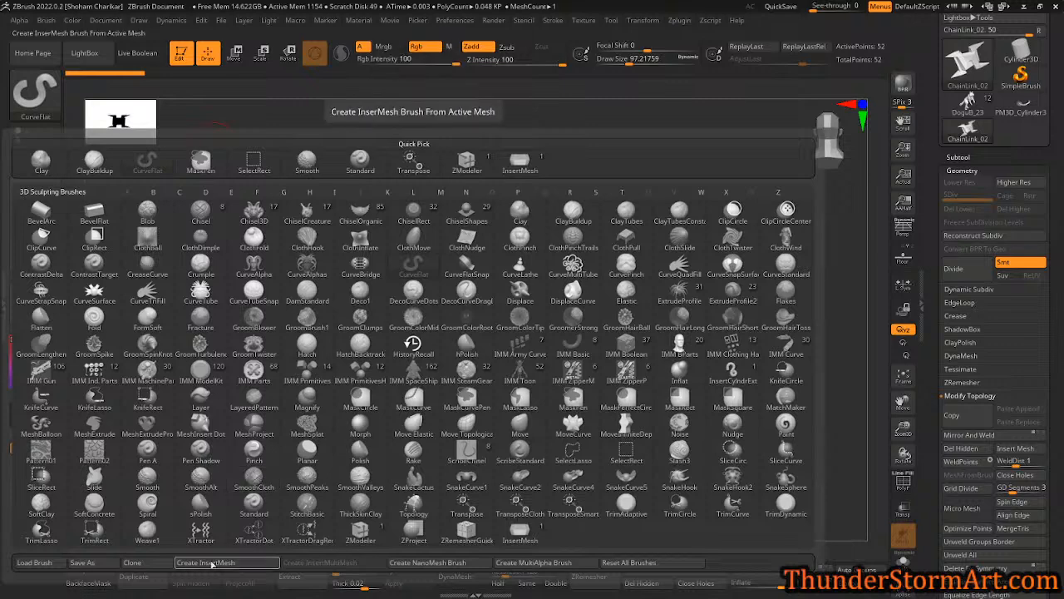
{"action": "left_click", "coordinate": [209, 563]}
{"action": "left_click", "coordinate": [471, 203]}
- Try inserting single link copies onto the chain link with the new brush, and undo the insertions
{"action": "left_click_drag", "start_coordinate": [475, 288], "coordinate": [528, 372]}
{"action": "left_click_drag", "start_coordinate": [536, 257], "coordinate": [528, 330]}
{"action": "left_click_drag", "start_coordinate": [420, 314], "coordinate": [485, 371]}
{"action": "key", "text": "ctrl+z"}
{"action": "key", "text": "ctrl+z"}
{"action": "key", "text": "ctrl+z"}
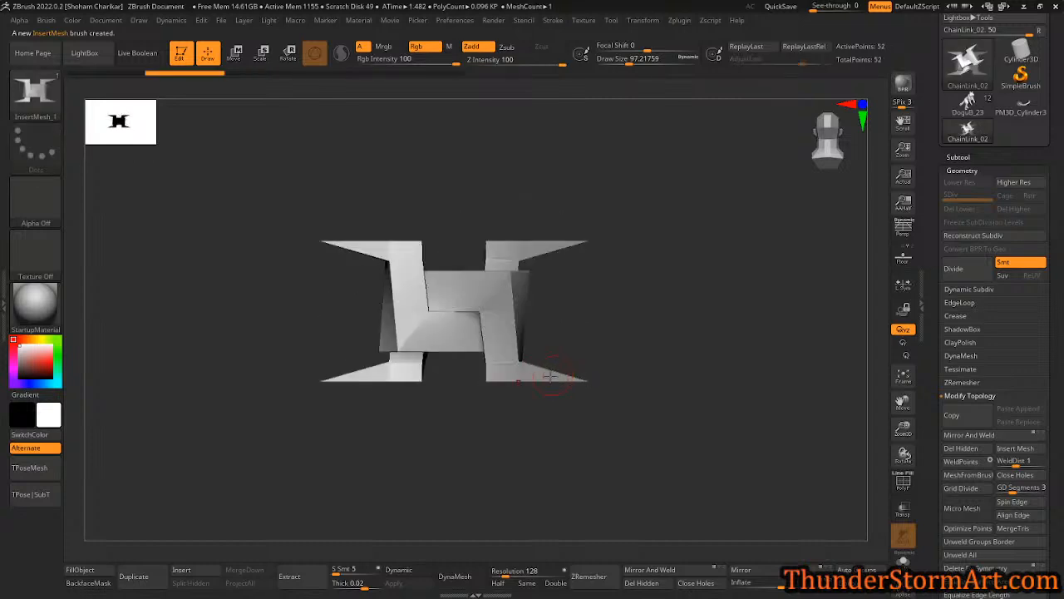
- Turn on Curve Mode for the InsertMesh brush and draw a long curved chain looping around the link's side and underside
{"action": "left_click", "coordinate": [554, 21]}
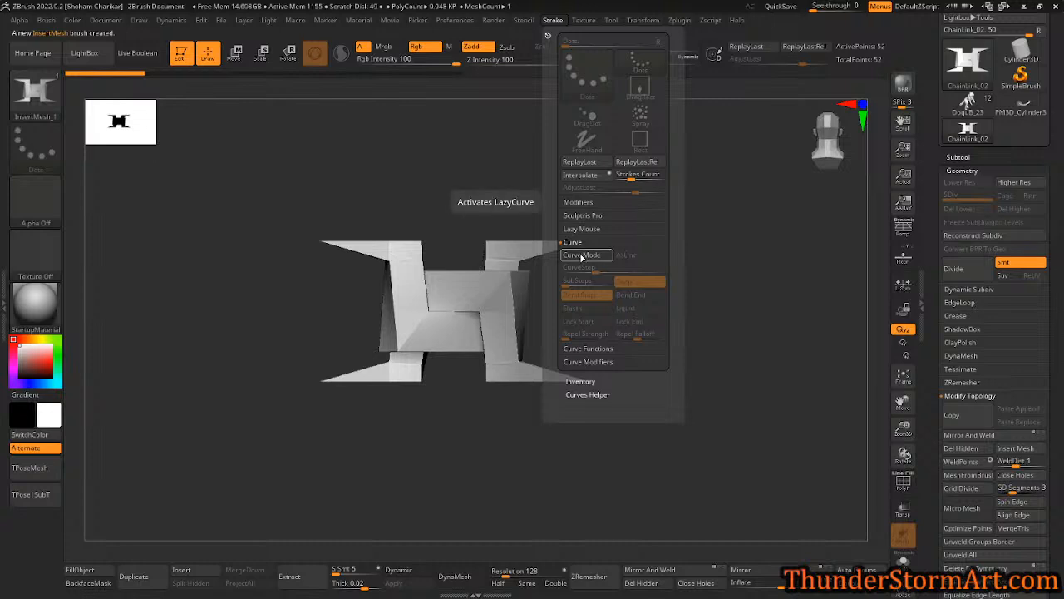
{"action": "left_click", "coordinate": [587, 256]}
{"action": "left_click_drag", "start_coordinate": [301, 433], "coordinate": [250, 420]}
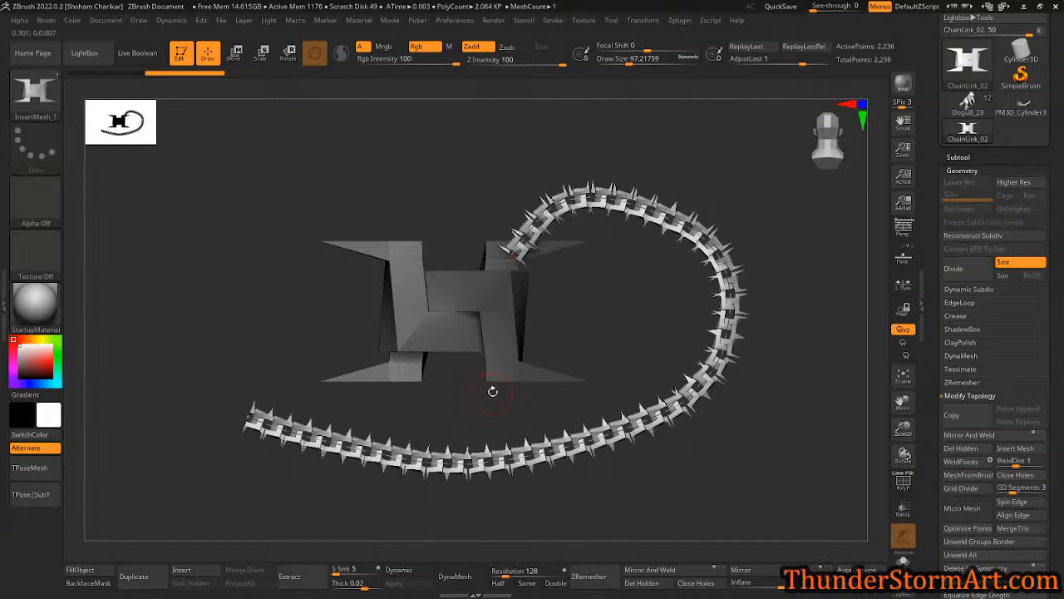
{"action": "left_click_drag", "start_coordinate": [492, 393], "coordinate": [520, 350], "text": "alt"}
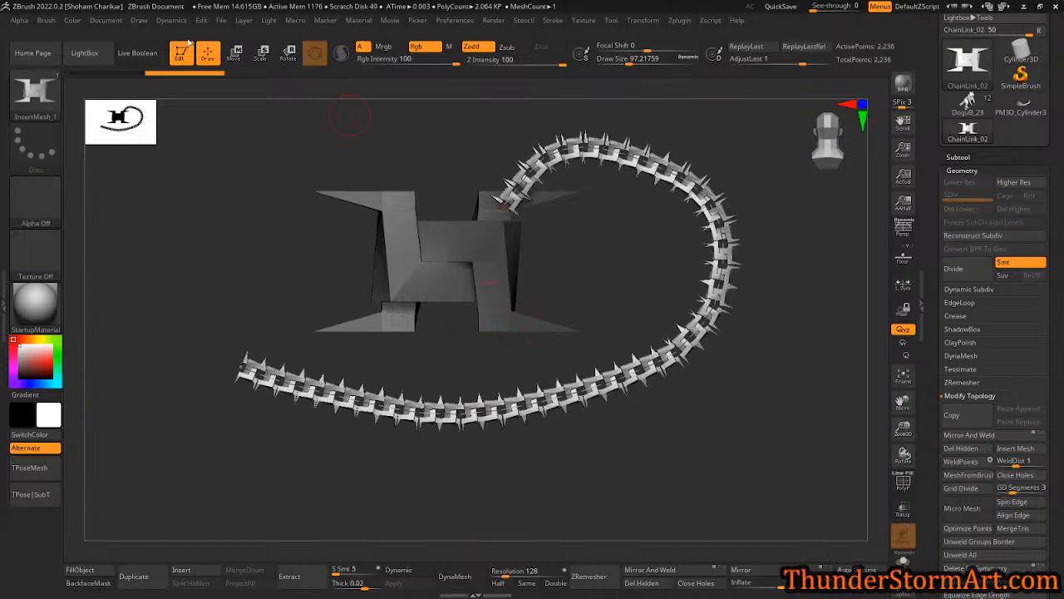
- Turn on Weld Points in the brush modifiers and regenerate the chain along its curve
{"action": "left_click", "coordinate": [50, 20]}
{"action": "scroll", "coordinate": [137, 426], "scroll_direction": "down", "scroll_amount": 5}
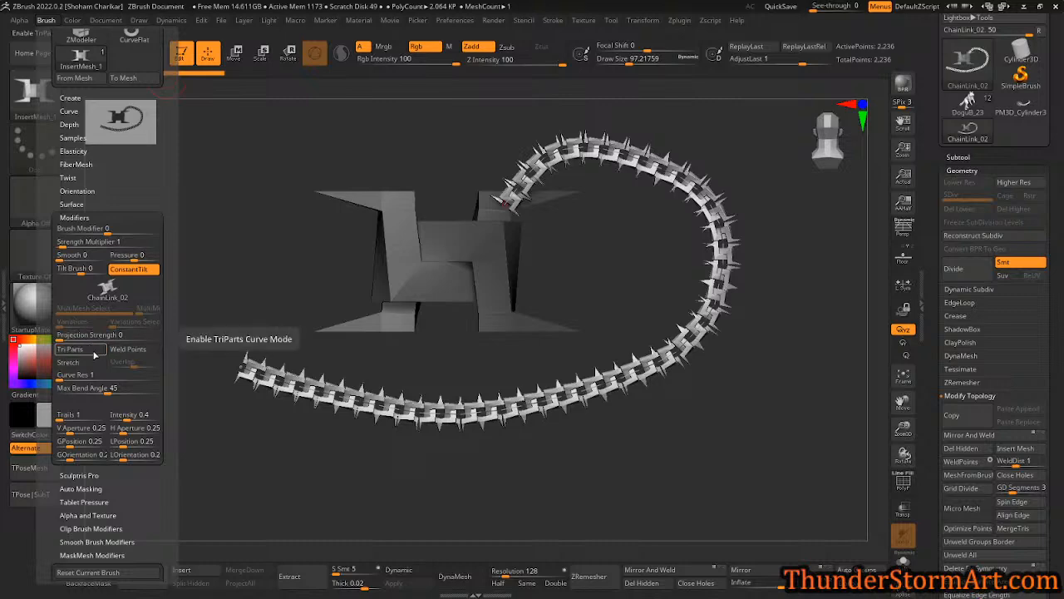
{"action": "left_click", "coordinate": [392, 408]}
{"action": "mouse_move", "coordinate": [391, 409]}
{"action": "right_mouse_down", "text": "ctrl"}
{"action": "mouse_move", "coordinate": [471, 465]}
{"action": "mouse_move", "coordinate": [580, 411]}
{"action": "mouse_move", "coordinate": [565, 468]}
{"action": "mouse_move", "coordinate": [499, 511]}
{"action": "mouse_move", "coordinate": [422, 517]}
{"action": "mouse_move", "coordinate": [388, 492]}
{"action": "mouse_move", "coordinate": [468, 433]}
{"action": "mouse_move", "coordinate": [458, 449]}
{"action": "mouse_move", "coordinate": [416, 424]}
{"action": "mouse_move", "coordinate": [414, 445]}
{"action": "right_mouse_up", "text": "ctrl"}
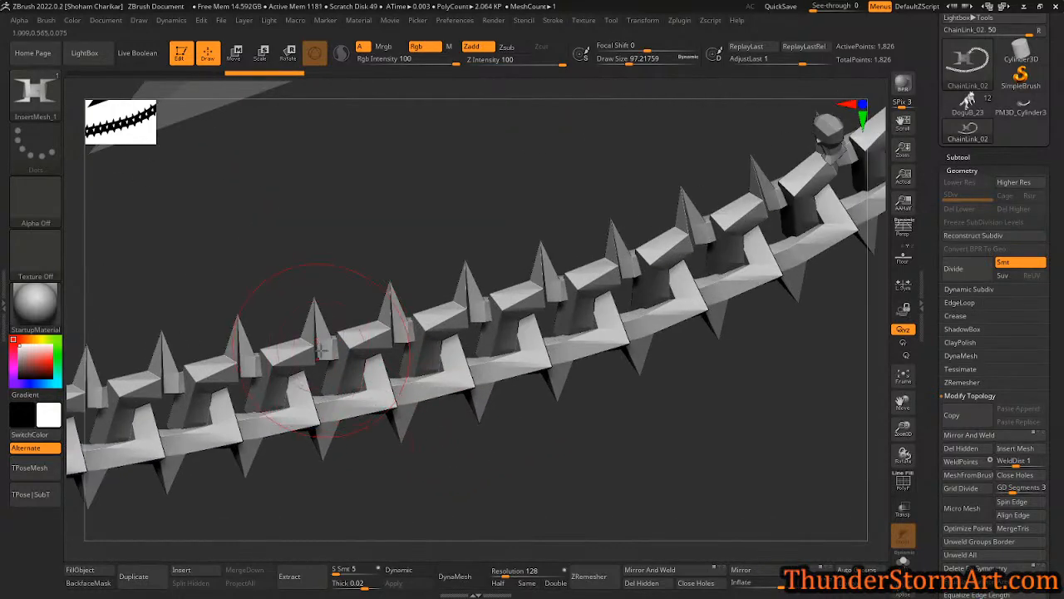
- Compare the link seams with and without brush welding by undoing and redoing the chain update, and leave it undone
{"action": "key", "text": "ctrl+z"}
{"action": "mouse_move", "coordinate": [401, 407]}
{"action": "right_mouse_down"}
{"action": "mouse_move", "coordinate": [435, 449]}
{"action": "mouse_move", "coordinate": [399, 399]}
{"action": "right_mouse_up"}
{"action": "right_click_drag", "start_coordinate": [305, 306], "coordinate": [336, 283]}
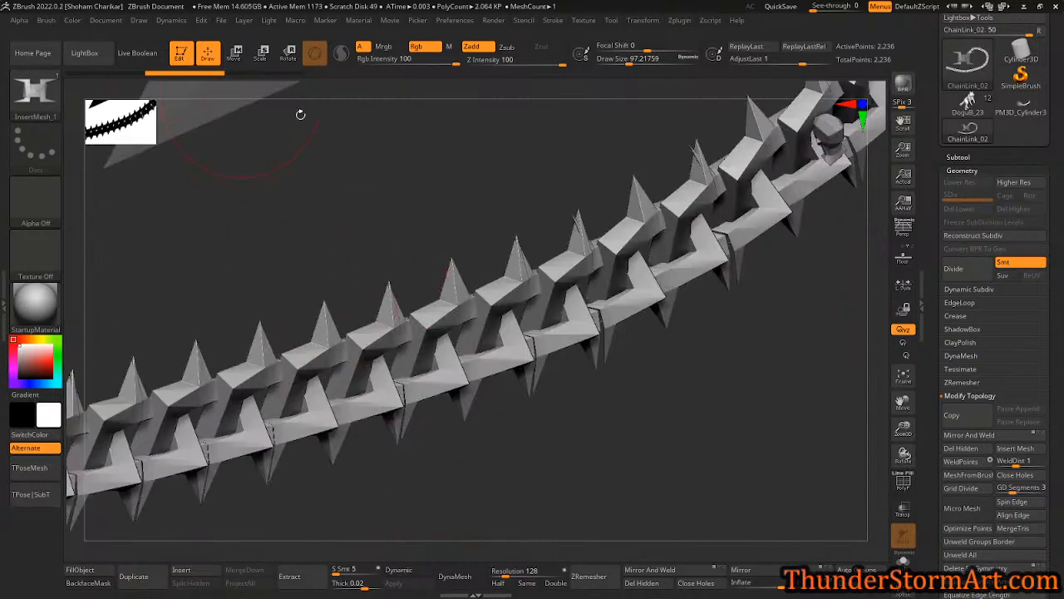
{"action": "key", "text": "ctrl+shift+z"}
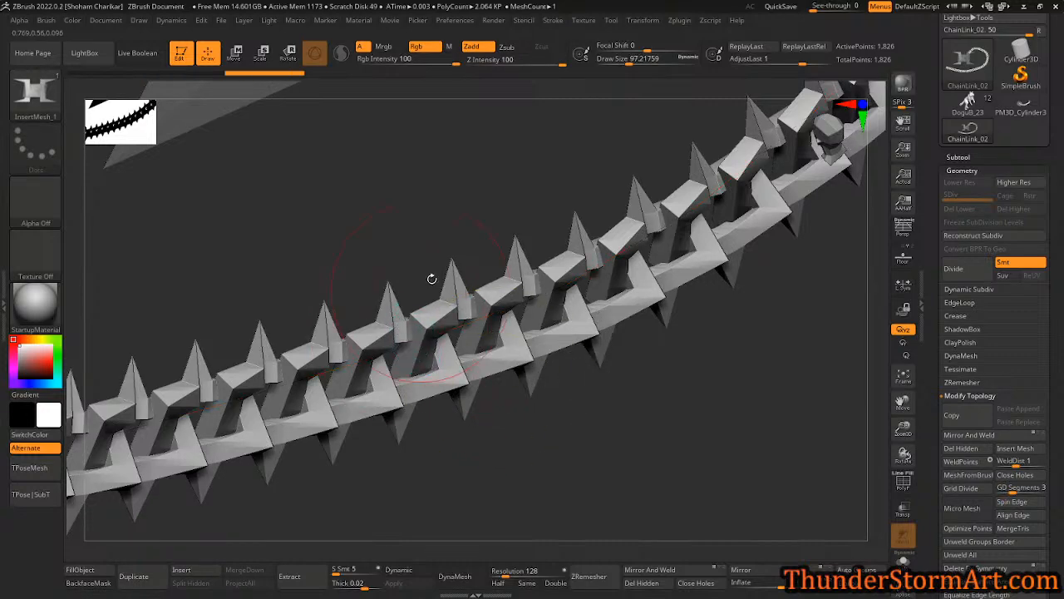
{"action": "right_click_drag", "start_coordinate": [410, 277], "coordinate": [378, 309]}
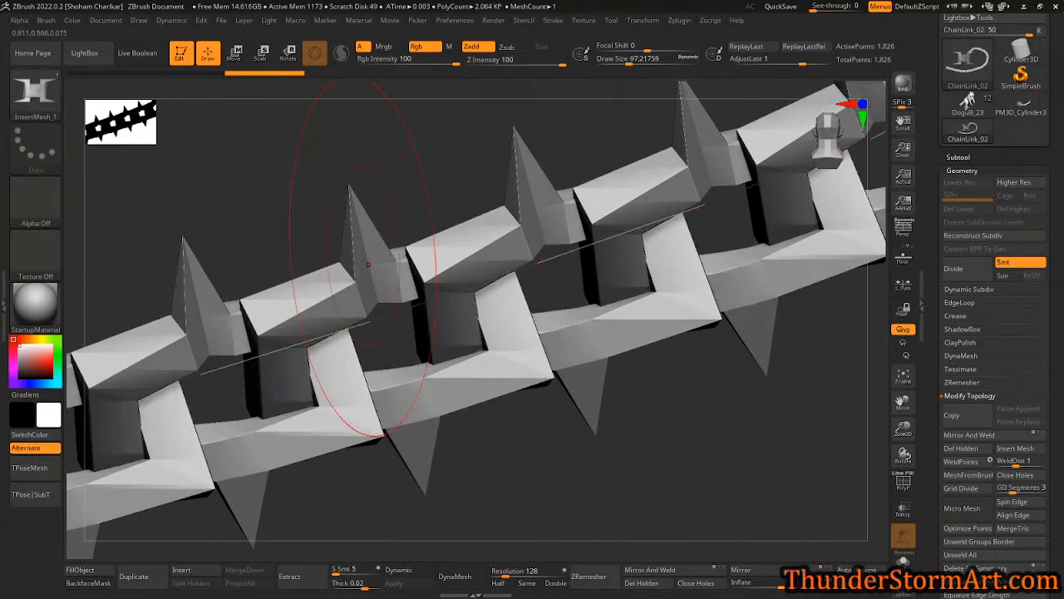
{"action": "key", "text": "ctrl+z"}
{"action": "key", "text": "ctrl+z"}
{"action": "mouse_move", "coordinate": [380, 283]}
{"action": "right_mouse_down"}
{"action": "mouse_move", "coordinate": [376, 234]}
{"action": "mouse_move", "coordinate": [468, 345]}
{"action": "mouse_move", "coordinate": [528, 392]}
{"action": "mouse_move", "coordinate": [547, 390]}
{"action": "right_mouse_up"}
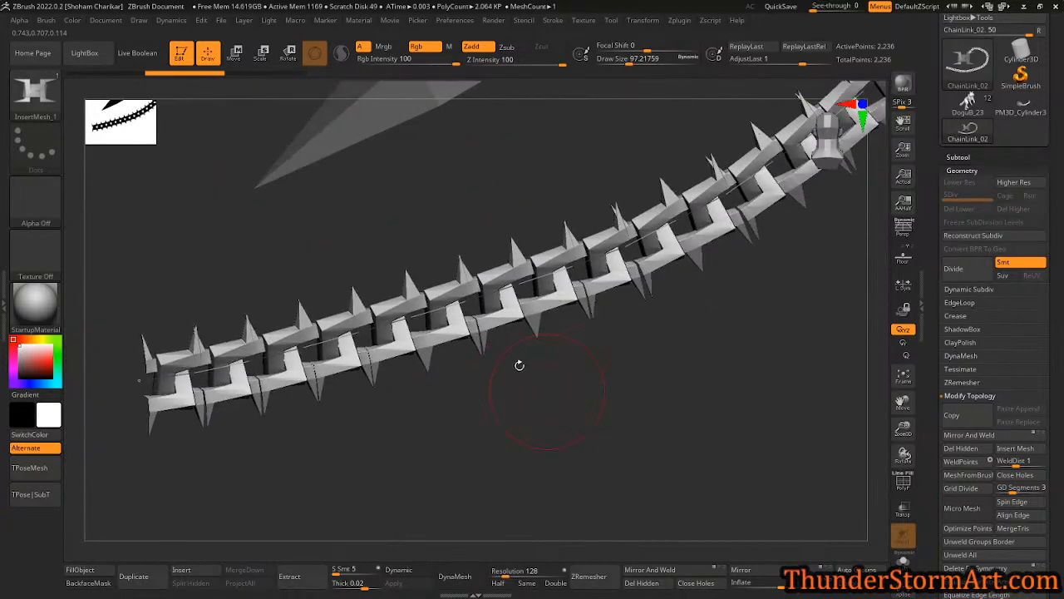
- Turn off Weld Points, turn on Stretch in the brush modifiers, and update the chain along its curve
{"action": "left_click", "coordinate": [46, 21]}
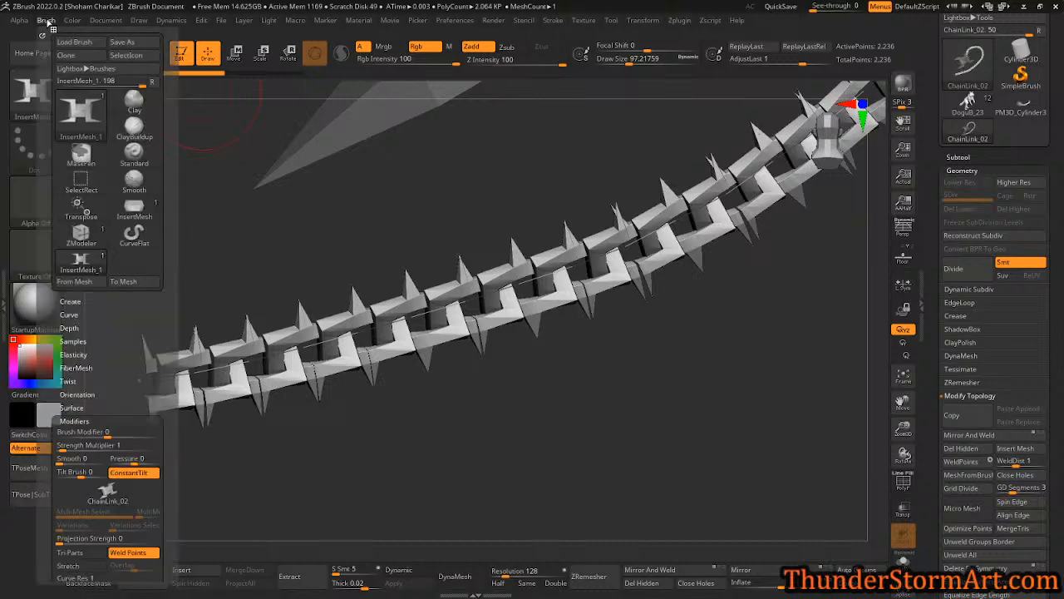
{"action": "scroll", "coordinate": [90, 400], "scroll_direction": "down", "scroll_amount": 5}
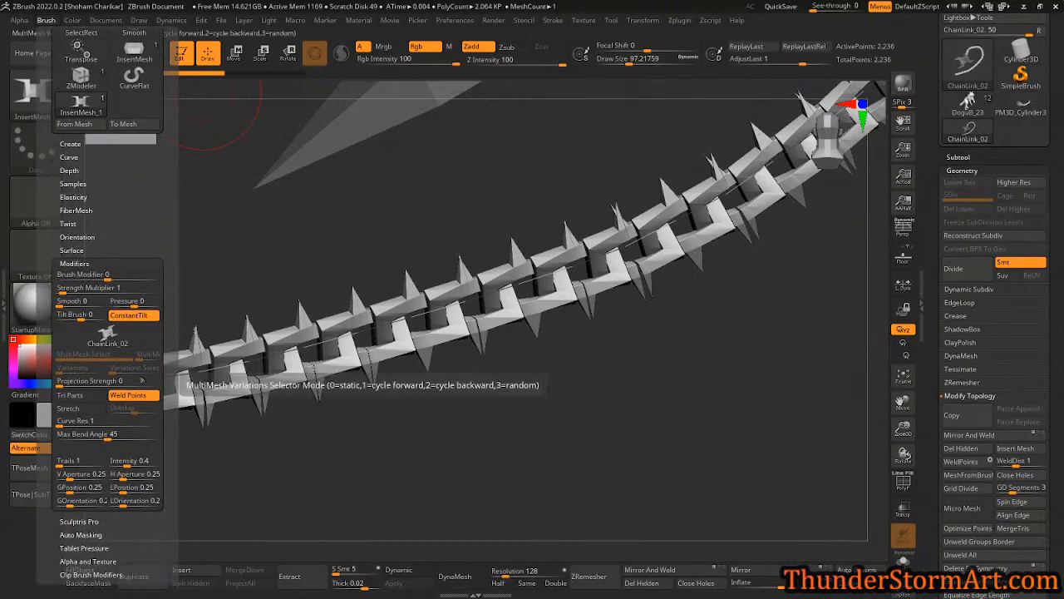
{"action": "left_click", "coordinate": [70, 408]}
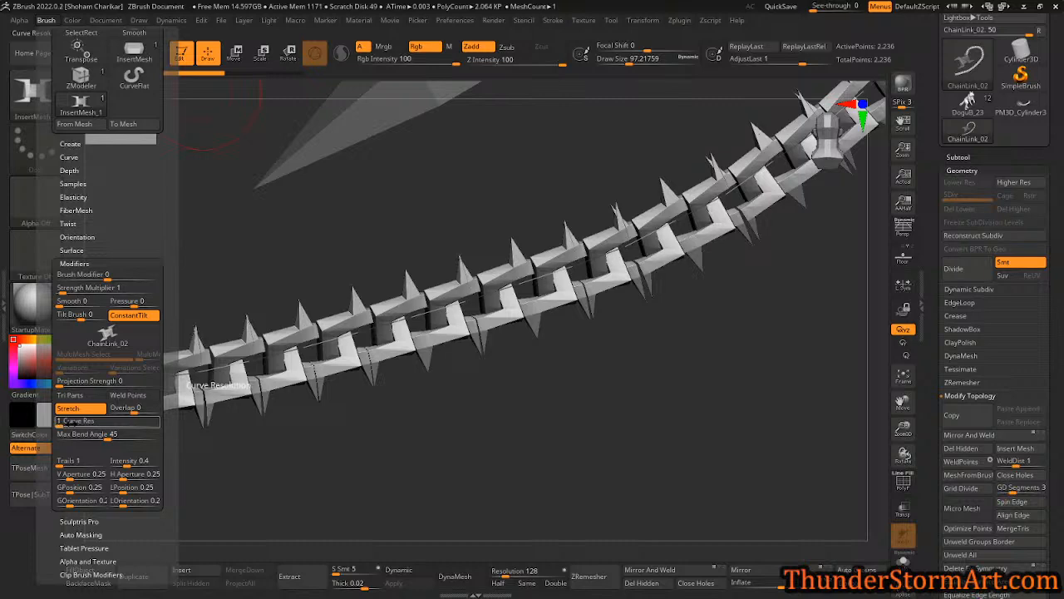
{"action": "left_click", "coordinate": [297, 353]}
- Preview the unwelded chain with dynamic subdivision, examine the gaps at the spikes, and return to the unsmoothed mesh
{"action": "left_click_drag", "start_coordinate": [373, 404], "coordinate": [424, 387]}
{"action": "left_click_drag", "start_coordinate": [551, 385], "coordinate": [507, 398]}
{"action": "left_click_drag", "start_coordinate": [670, 388], "coordinate": [629, 371]}
{"action": "key", "text": "d"}
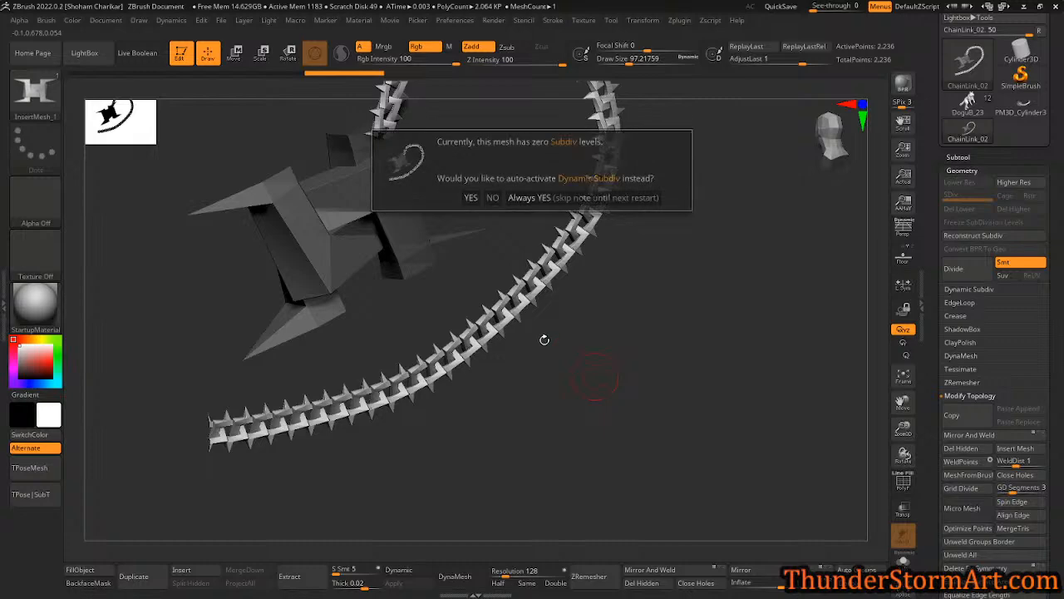
{"action": "left_click", "coordinate": [468, 195]}
{"action": "left_click_drag", "start_coordinate": [468, 425], "coordinate": [413, 241]}
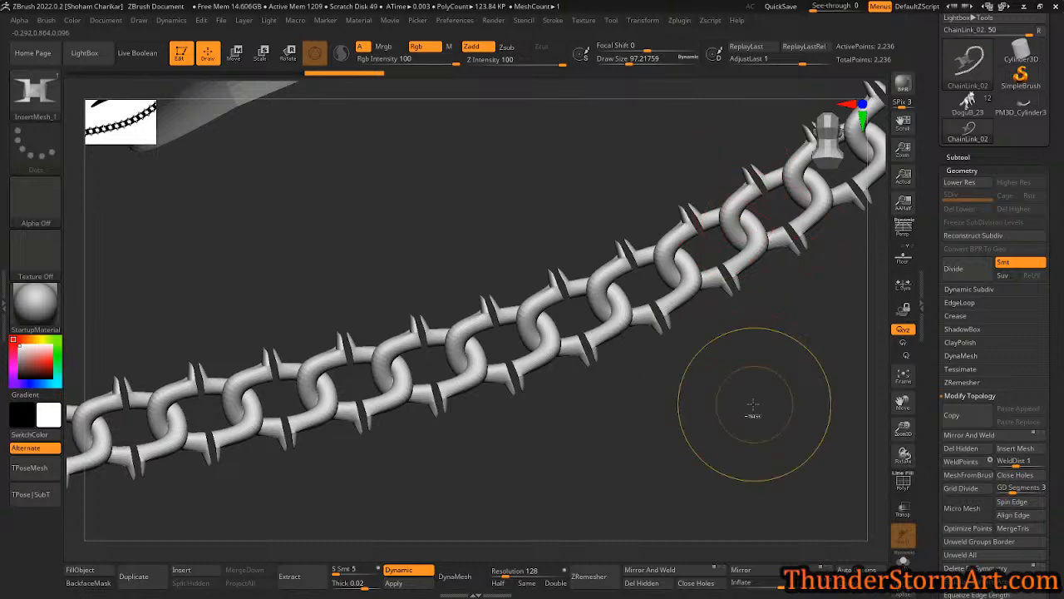
{"action": "key", "text": "shift+d"}
- Weld the points of the curve-inserted chain at a WeldDist of 1
{"action": "left_click_drag", "start_coordinate": [722, 427], "coordinate": [668, 499], "text": "alt"}
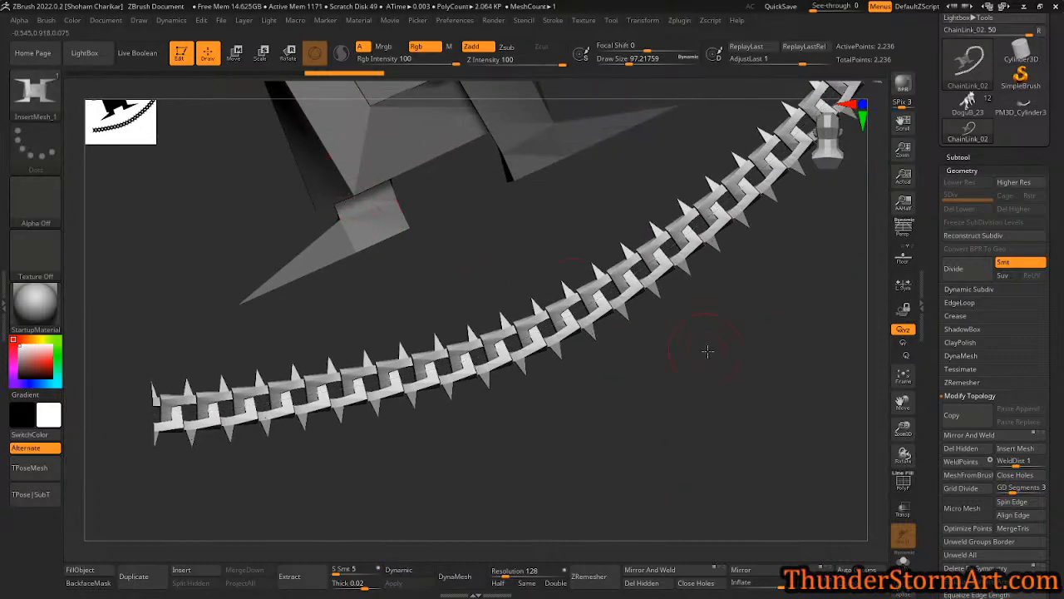
{"action": "left_click_drag", "start_coordinate": [706, 349], "coordinate": [664, 378], "text": "alt"}
{"action": "left_click_drag", "start_coordinate": [1058, 392], "coordinate": [1061, 300]}
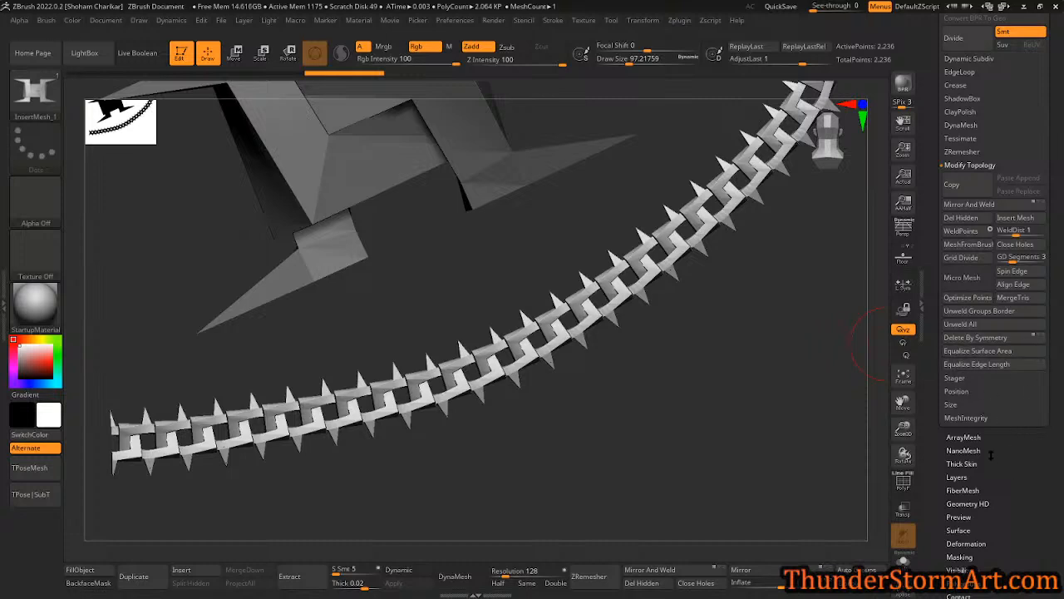
{"action": "left_click", "coordinate": [962, 231]}
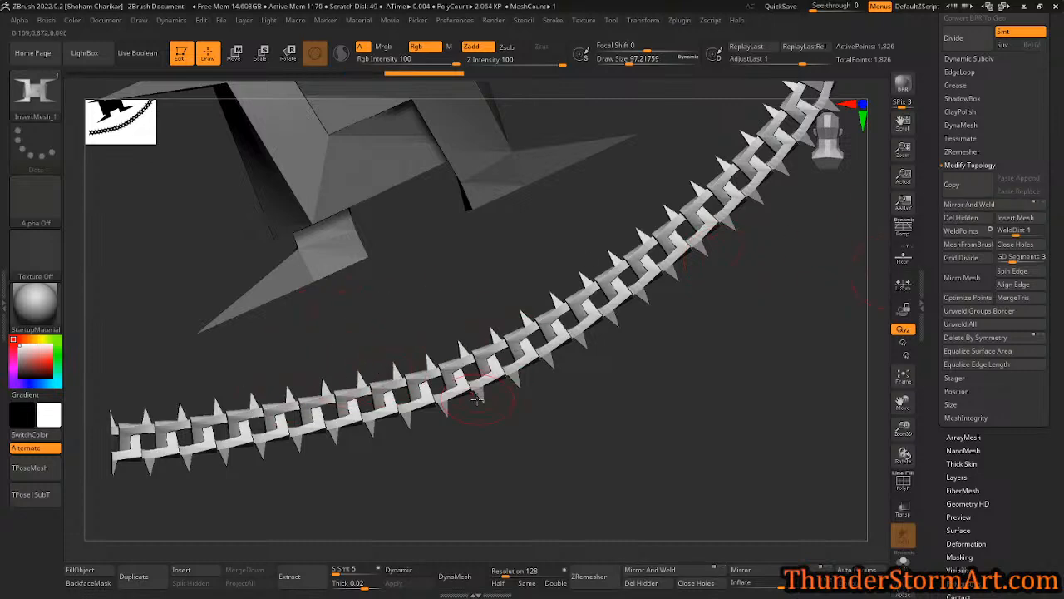
- Turn on dynamic subdivision for the welded chain and check the smoothed links
{"action": "key", "text": "d"}
{"action": "key", "text": "Return"}
{"action": "mouse_move", "coordinate": [536, 396]}
{"action": "left_mouse_down"}
{"action": "mouse_move", "coordinate": [571, 392]}
{"action": "mouse_move", "coordinate": [475, 451]}
{"action": "mouse_move", "coordinate": [558, 392]}
{"action": "mouse_move", "coordinate": [532, 393]}
{"action": "left_mouse_up"}
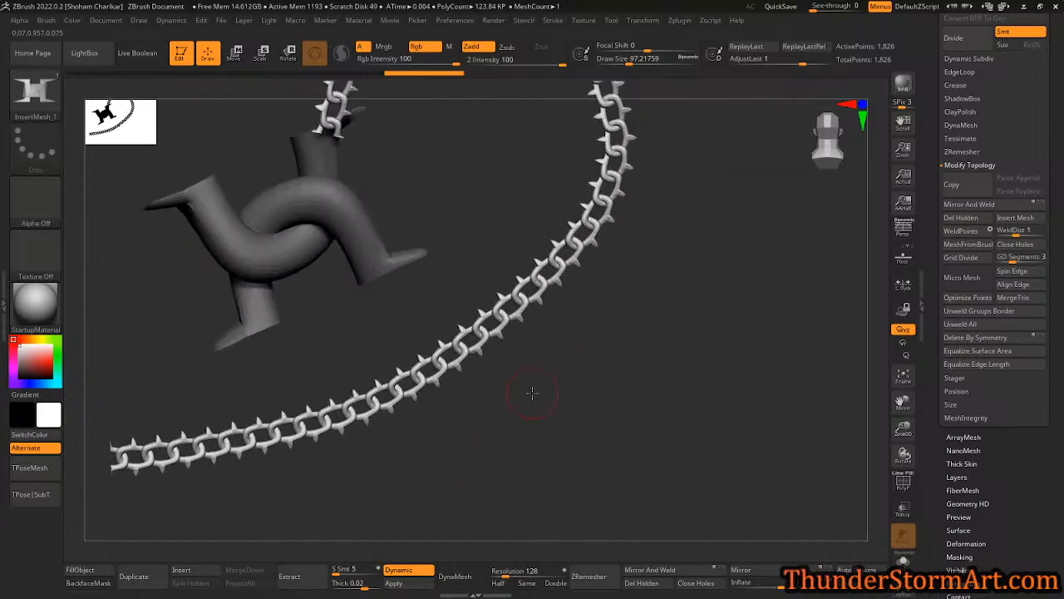
{"action": "mouse_move", "coordinate": [575, 352]}
{"action": "left_mouse_down"}
{"action": "mouse_move", "coordinate": [537, 360]}
{"action": "mouse_move", "coordinate": [573, 353]}
{"action": "left_mouse_up"}
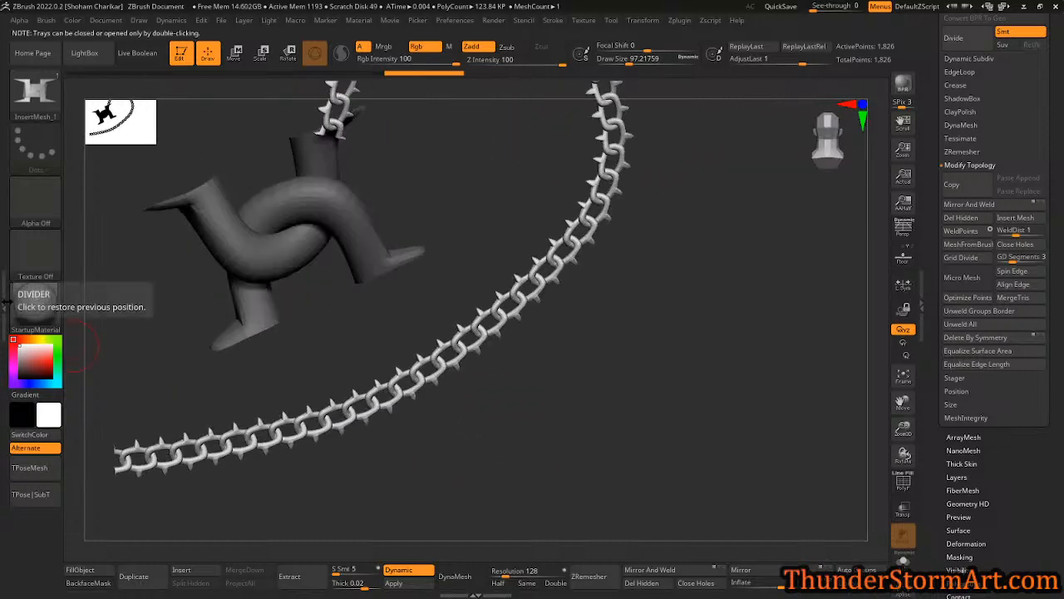
- Try the Metal 01 and Gold materials on the chain and view it from the opposite side
{"action": "left_click", "coordinate": [35, 308]}
{"action": "left_click", "coordinate": [45, 323]}
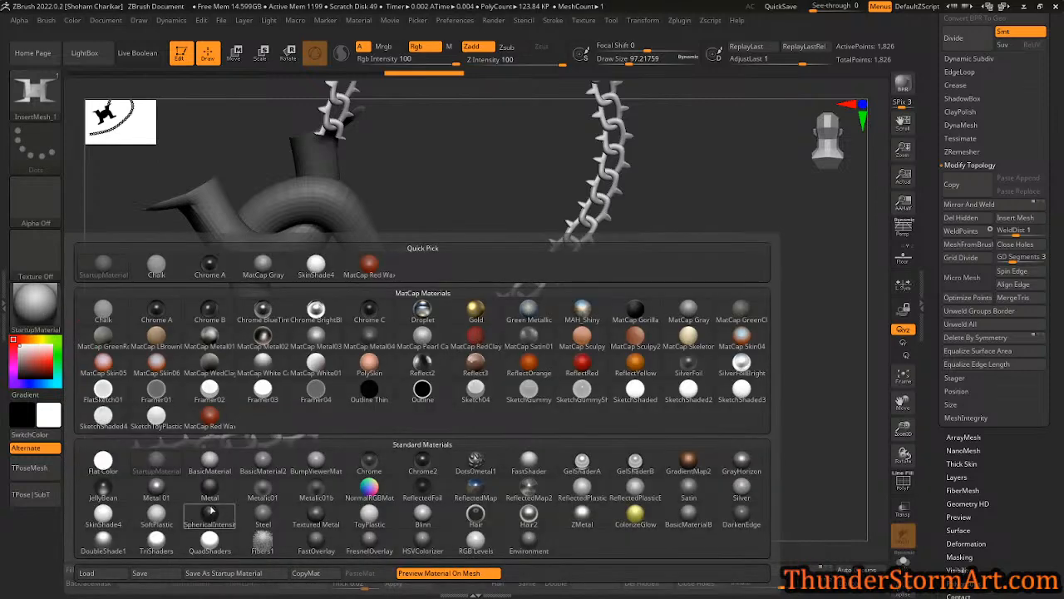
{"action": "left_click", "coordinate": [173, 492]}
{"action": "left_click", "coordinate": [35, 308]}
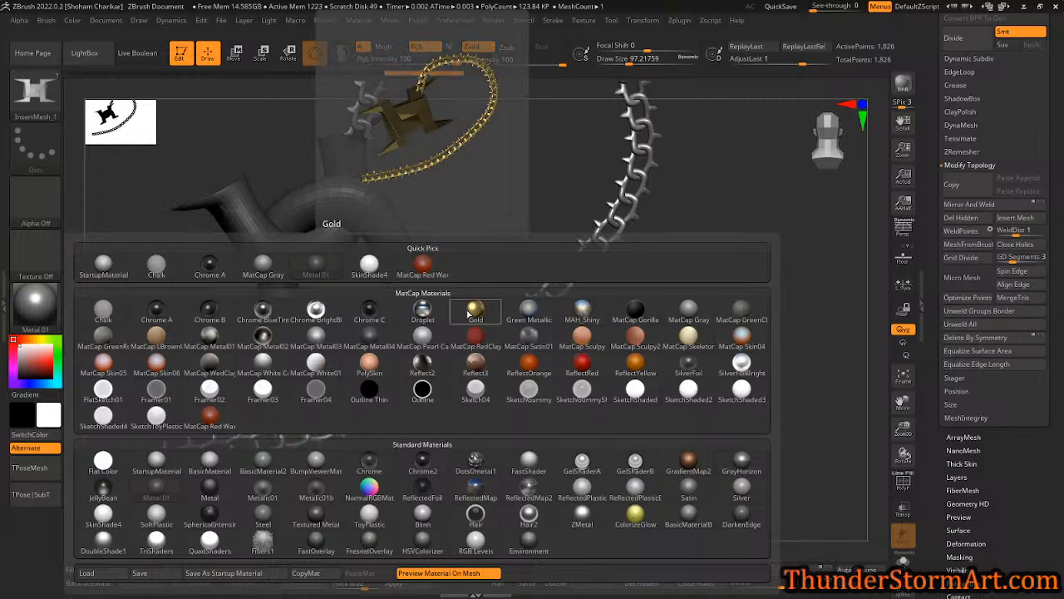
{"action": "left_click", "coordinate": [470, 314]}
{"action": "left_click_drag", "start_coordinate": [565, 408], "coordinate": [641, 172]}
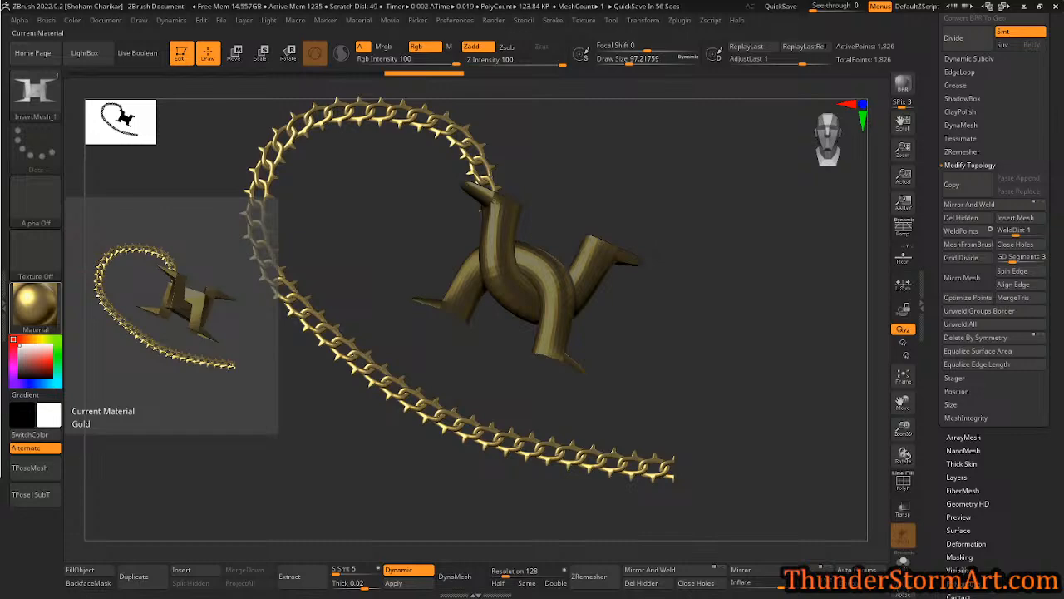
- Set the material to MatCap Gray, switch the active tool to the DoguB_23 dog, and frame its chained upper body
{"action": "left_click", "coordinate": [34, 304]}
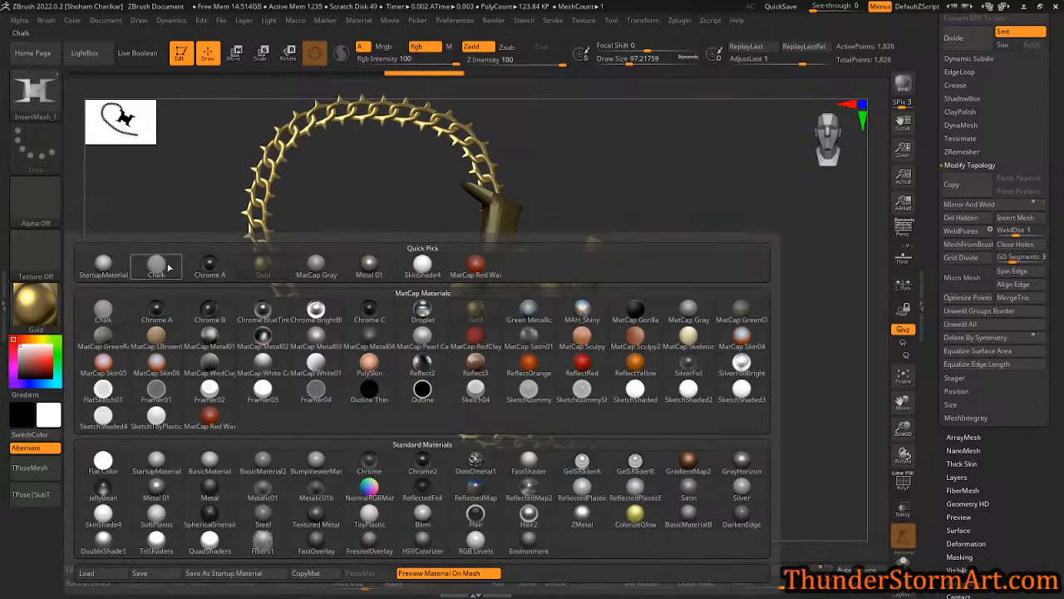
{"action": "left_click", "coordinate": [316, 264]}
{"action": "left_click_drag", "start_coordinate": [677, 207], "coordinate": [672, 266]}
{"action": "left_click_drag", "start_coordinate": [1040, 86], "coordinate": [1039, 416]}
{"action": "left_click", "coordinate": [958, 204]}
{"action": "left_click_drag", "start_coordinate": [660, 302], "coordinate": [692, 273]}
{"action": "right_click_drag", "start_coordinate": [689, 245], "coordinate": [562, 125], "text": "ctrl"}
{"action": "right_click_drag", "start_coordinate": [567, 298], "coordinate": [488, 337], "text": "ctrl"}
{"action": "right_click_drag", "start_coordinate": [677, 331], "coordinate": [491, 339], "text": "alt"}
{"action": "right_click_drag", "start_coordinate": [589, 361], "coordinate": [574, 345], "text": "alt"}
- Try BasicMaterial on the dog model and change the material to MatCap White01
{"action": "left_click", "coordinate": [36, 303]}
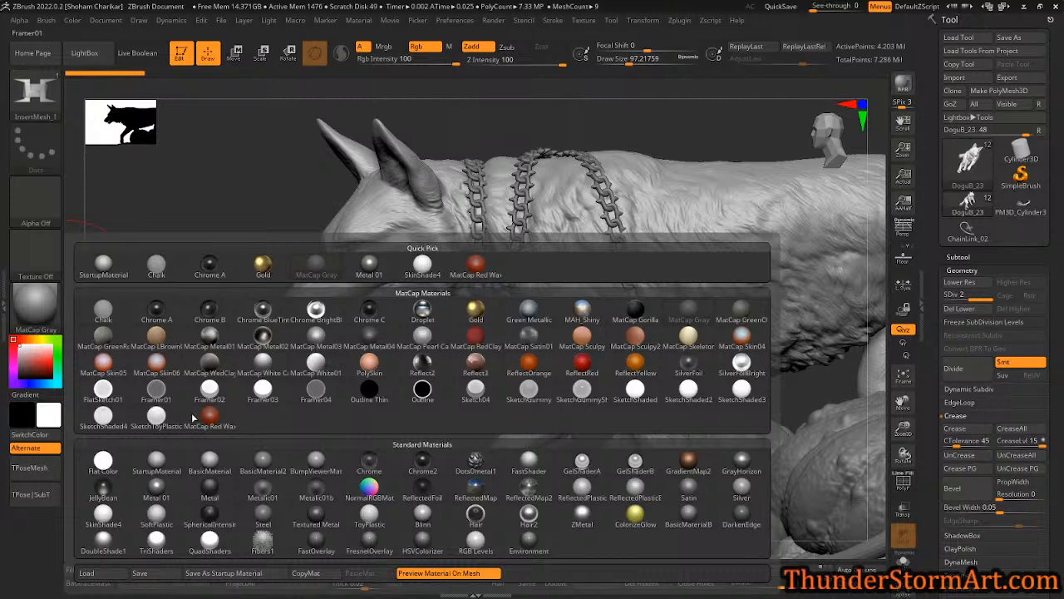
{"action": "left_click", "coordinate": [209, 460]}
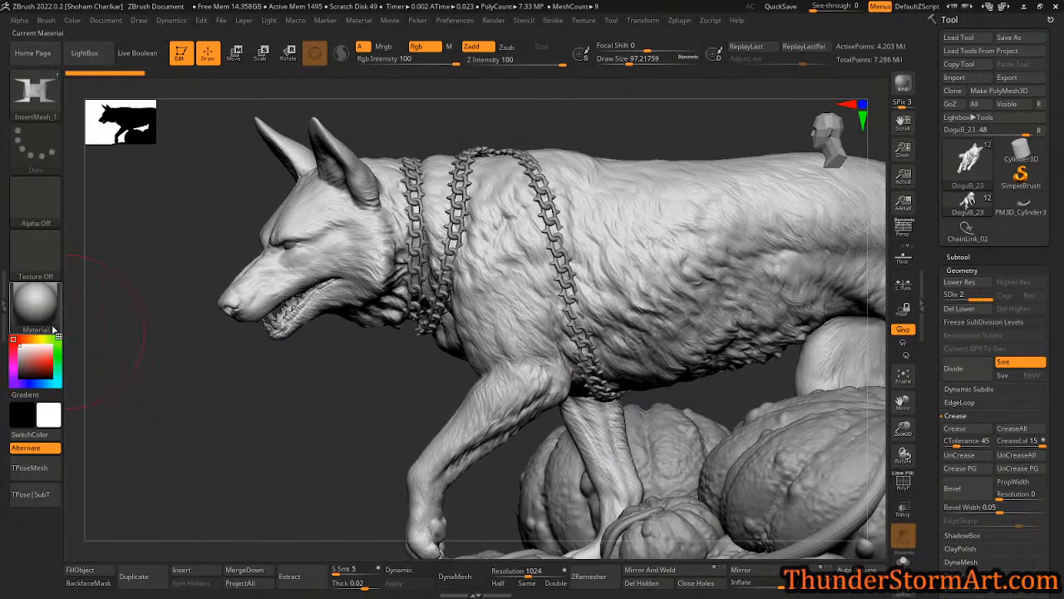
{"action": "left_click", "coordinate": [53, 330]}
{"action": "left_click", "coordinate": [323, 367]}
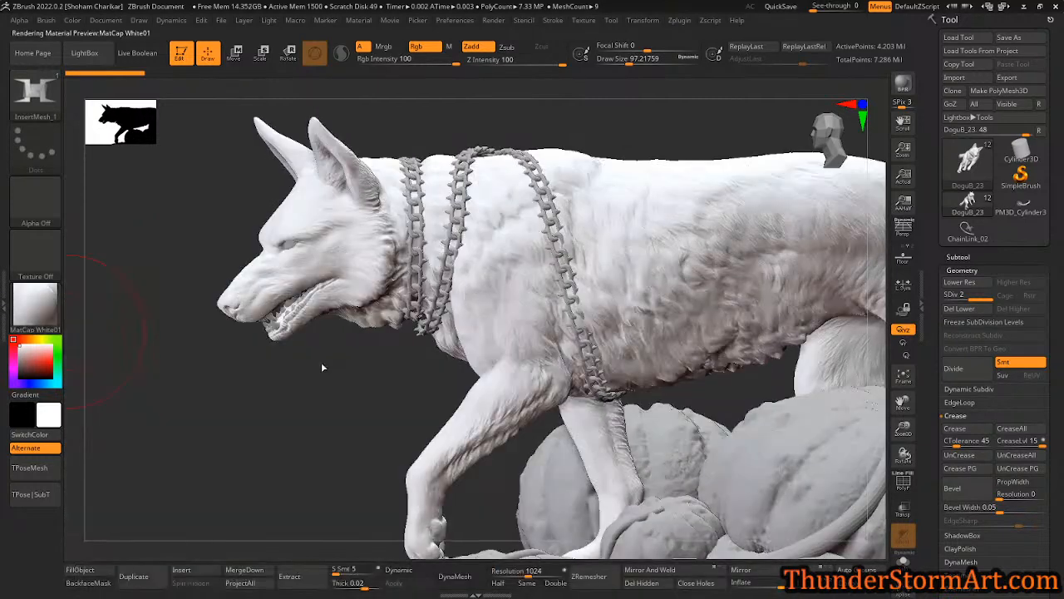
- Frame the whole dog and its base with perspective turned on, and start a Best Preview Render
{"action": "right_click_drag", "start_coordinate": [311, 420], "coordinate": [392, 330]}
{"action": "key", "text": "p"}
{"action": "key", "text": "shift+r"}
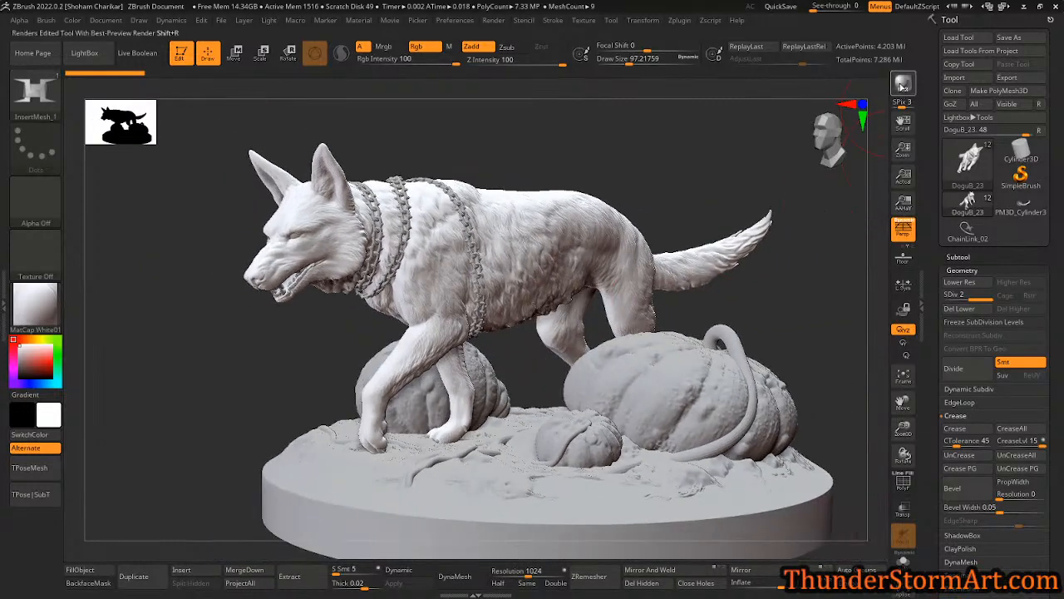